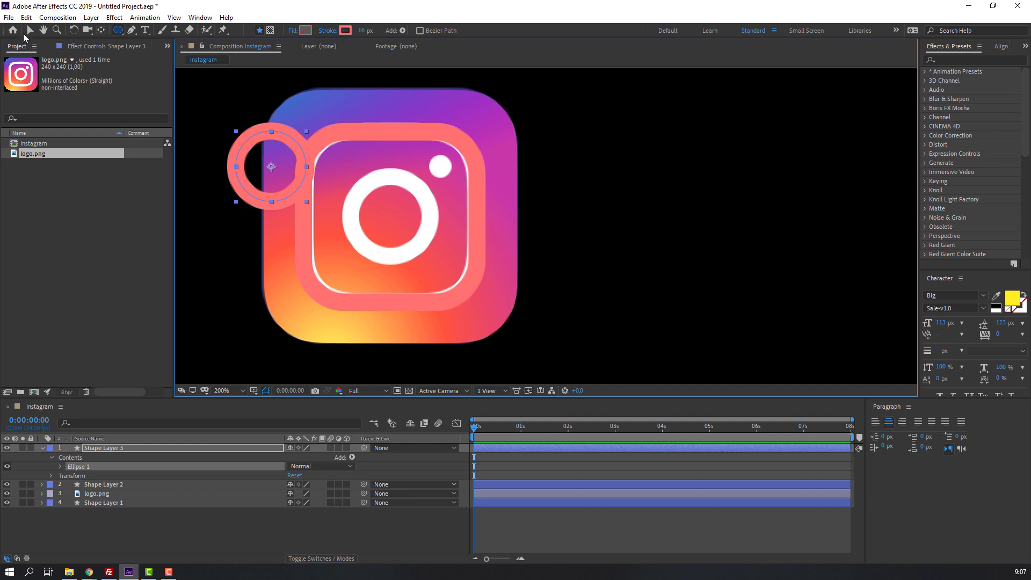
Fit the circle to the logo's lens ring by centring it there, with ellipse size 77.5 and an 18 px stroke.
{"action": "left_click", "coordinate": [30, 30]}
{"action": "left_click_drag", "start_coordinate": [275, 155], "coordinate": [427, 215]}
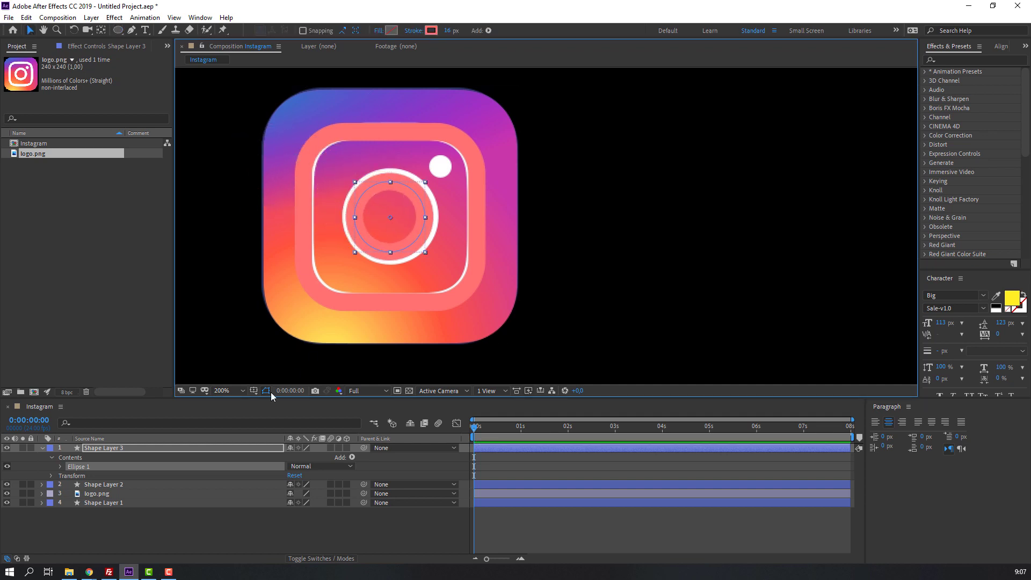
{"action": "left_click", "coordinate": [60, 467]}
{"action": "left_click", "coordinate": [88, 475]}
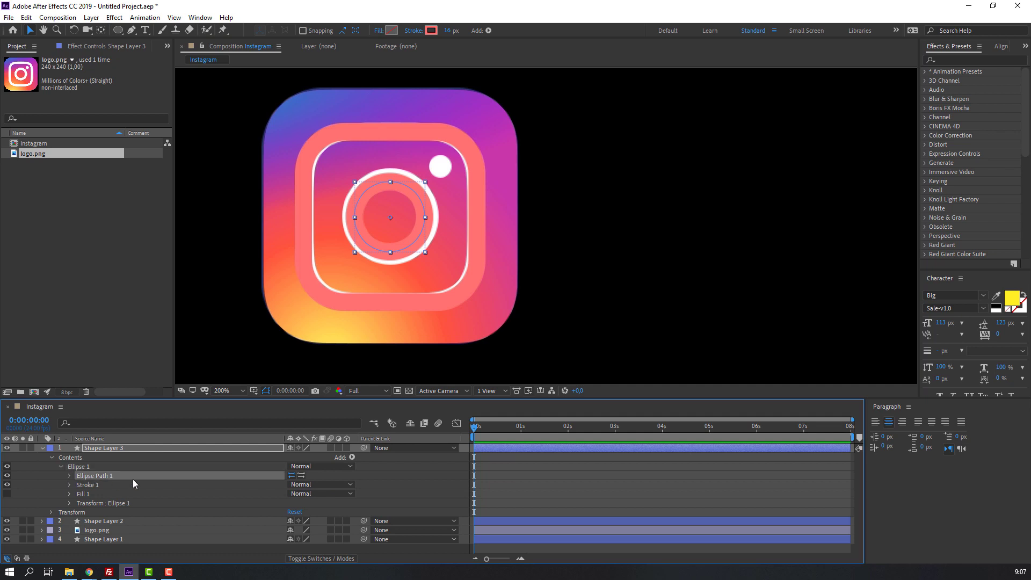
{"action": "left_click", "coordinate": [70, 476]}
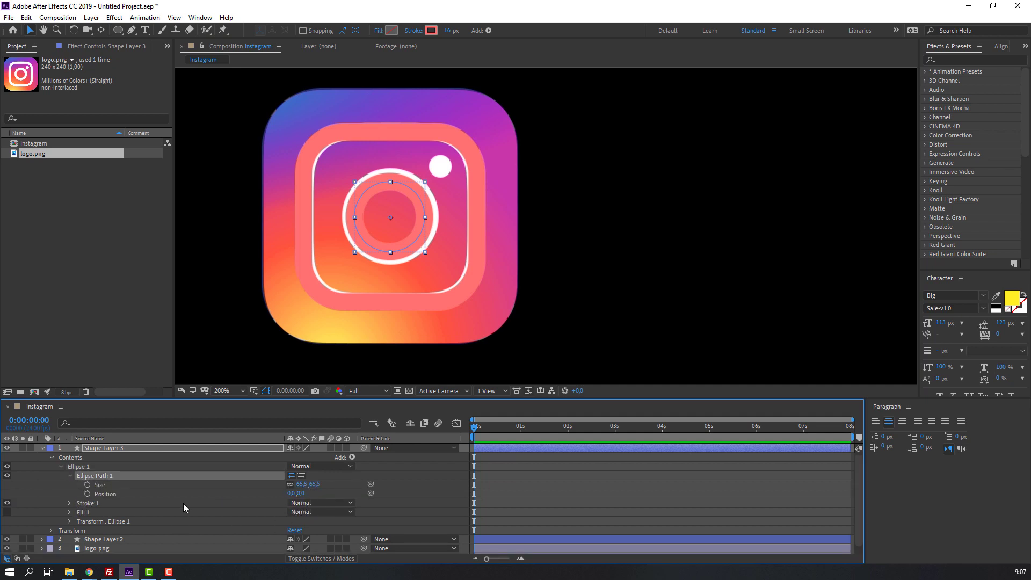
{"action": "left_click_drag", "start_coordinate": [299, 484], "coordinate": [308, 485]}
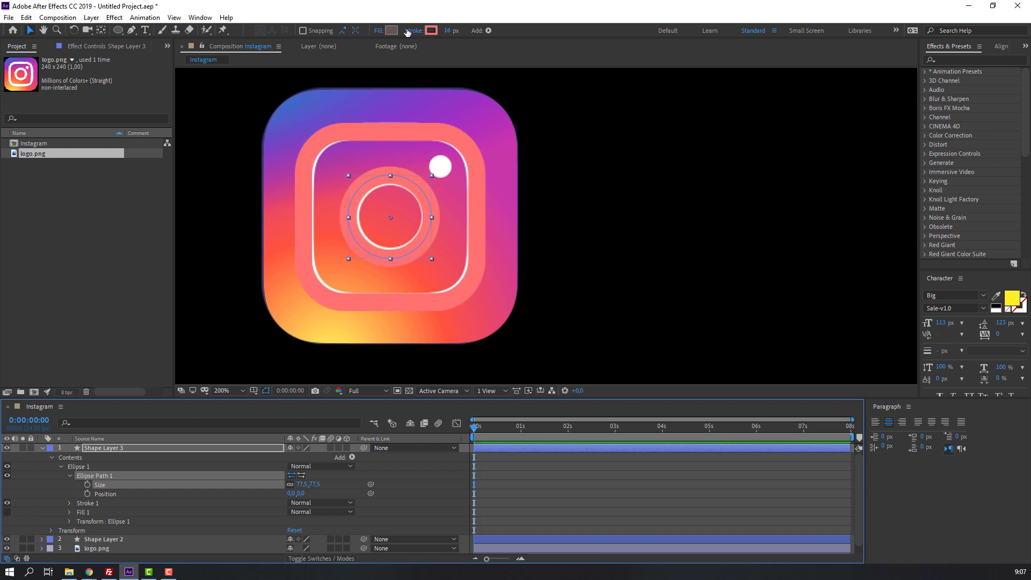
{"action": "left_click_drag", "start_coordinate": [447, 31], "coordinate": [449, 30]}
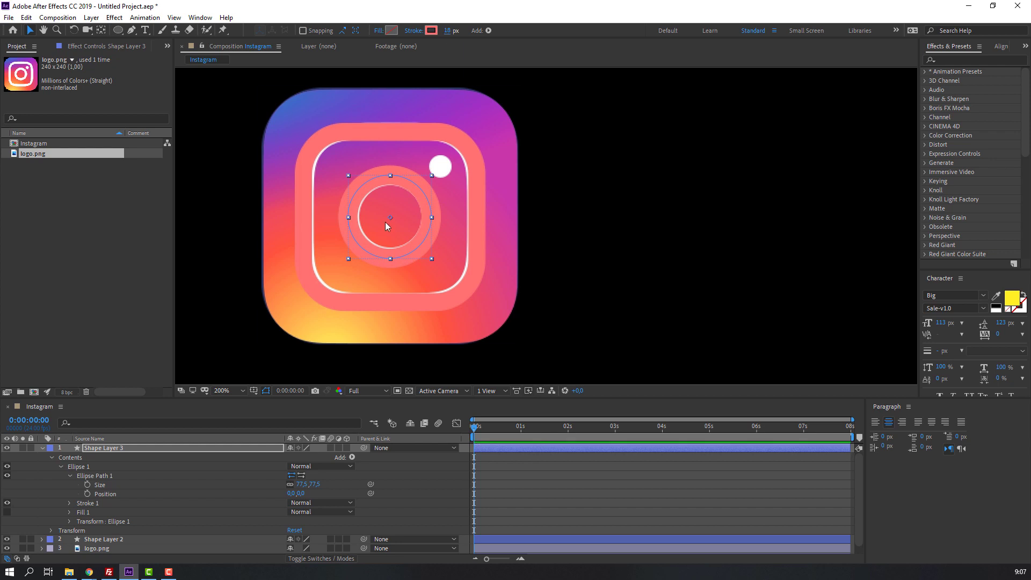
{"action": "left_click", "coordinate": [41, 448]}
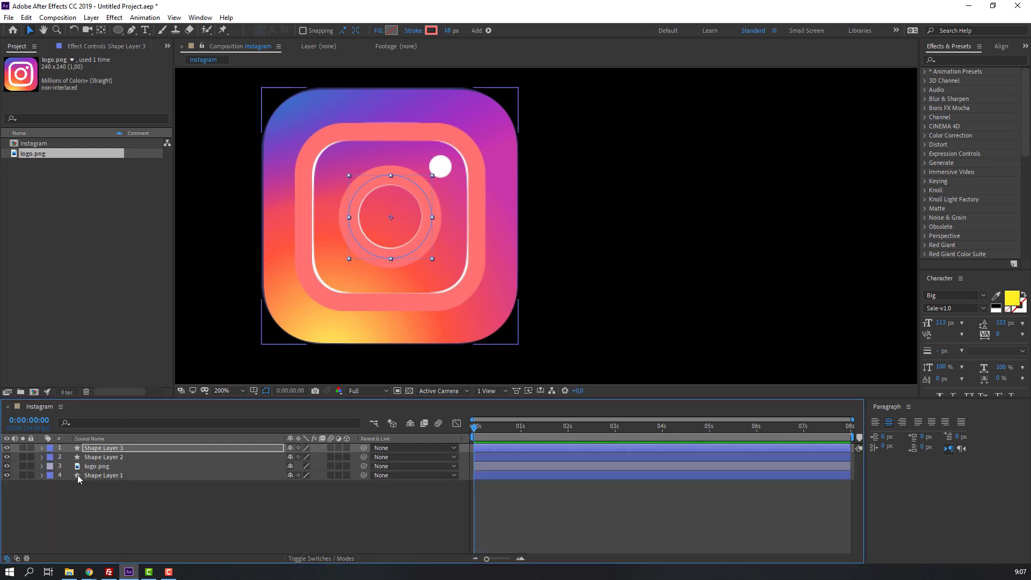
Rename the shape layers circle, line1 and logo from first to last, and place the logo layer above logo.png.
{"action": "left_click", "coordinate": [104, 450]}
{"action": "key", "text": "Return"}
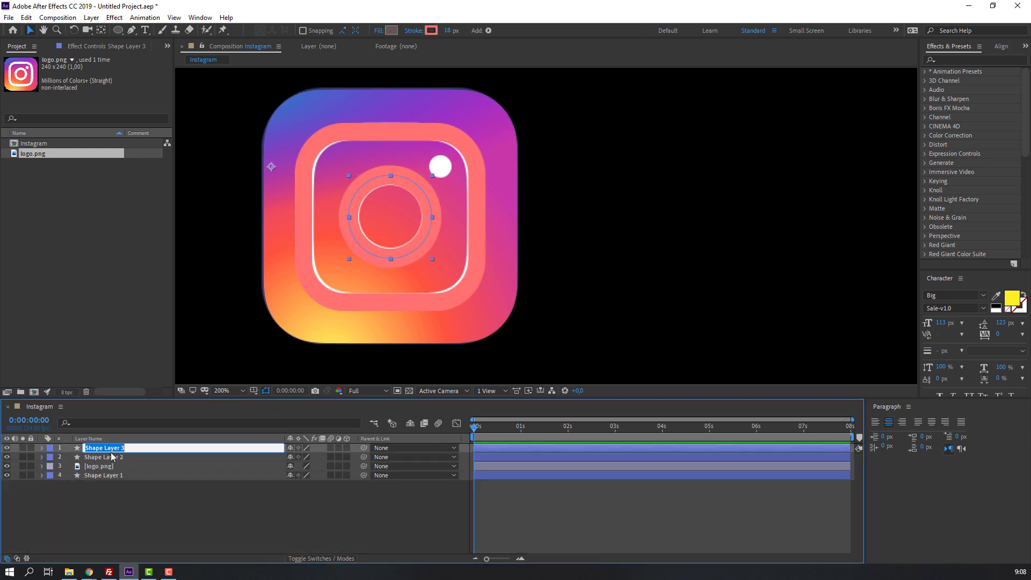
{"action": "type", "text": "circle"}
{"action": "key", "text": "Tab"}
{"action": "type", "text": "line1"}
{"action": "left_click_drag", "start_coordinate": [113, 480], "coordinate": [88, 468]}
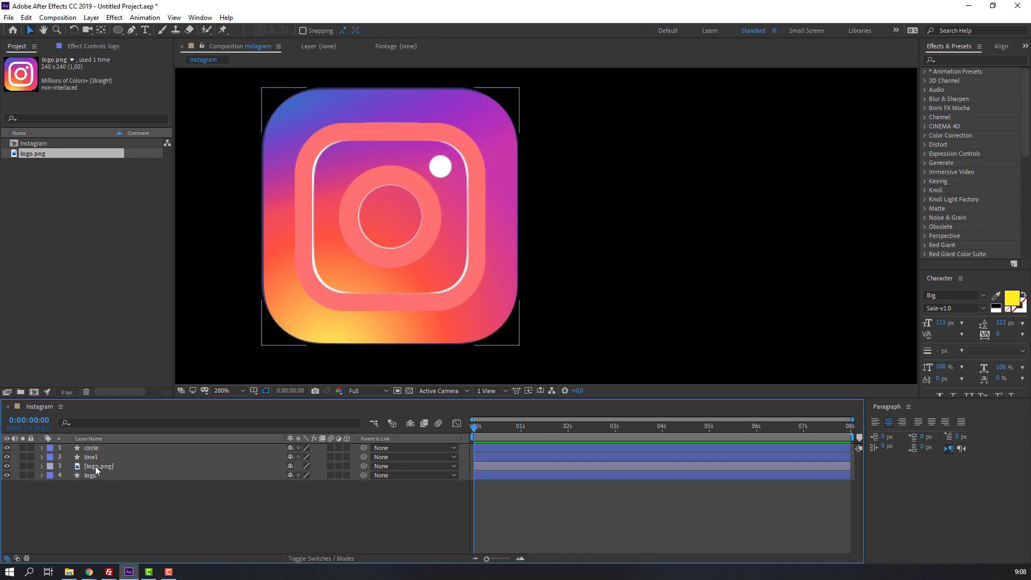
Change the stroke colour of the circle and line1 layers to white (FFFFFF).
{"action": "left_click", "coordinate": [101, 452]}
{"action": "left_click", "coordinate": [95, 450], "text": "ctrl"}
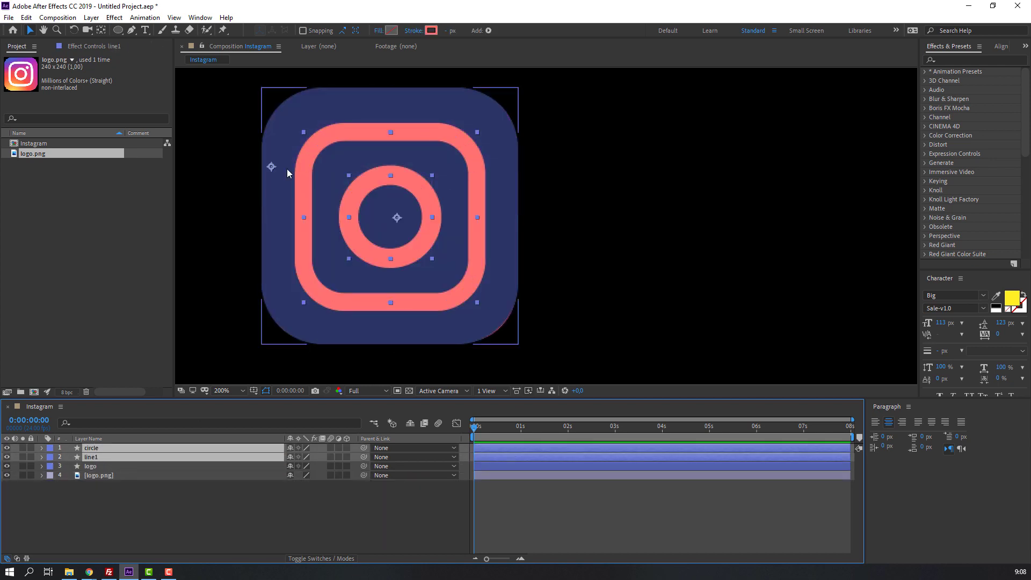
{"action": "left_click", "coordinate": [437, 30]}
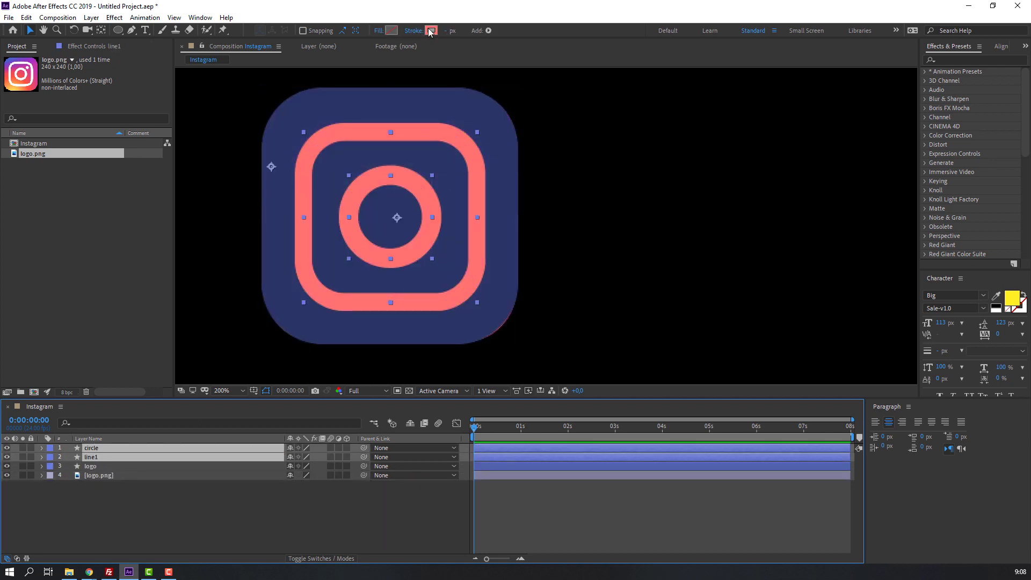
{"action": "left_click", "coordinate": [106, 295]}
{"action": "left_click_drag", "start_coordinate": [84, 283], "coordinate": [57, 278]}
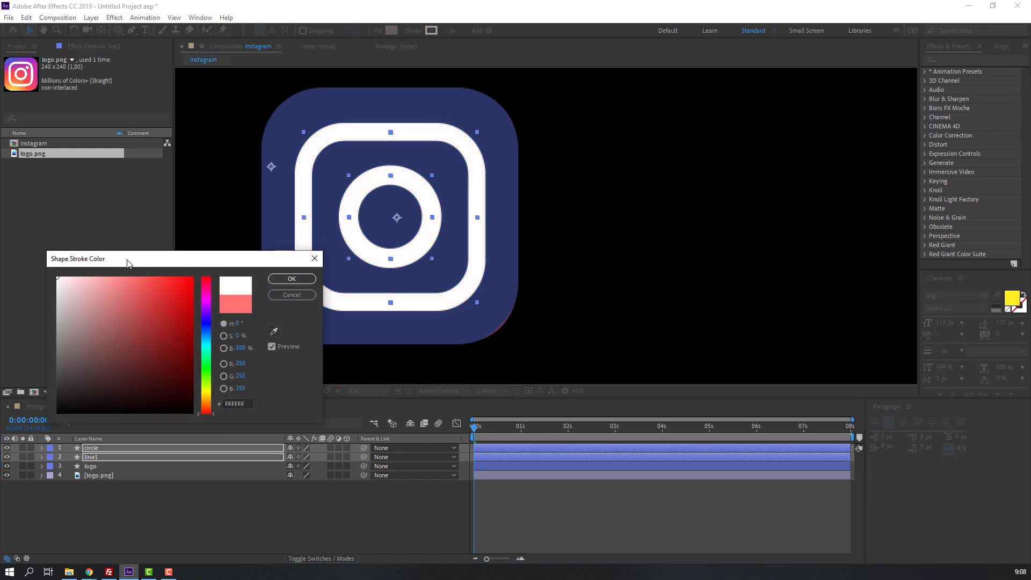
{"action": "left_click", "coordinate": [291, 278]}
{"action": "left_click", "coordinate": [191, 501]}
{"action": "key", "text": "comma"}
{"action": "key", "text": "period"}
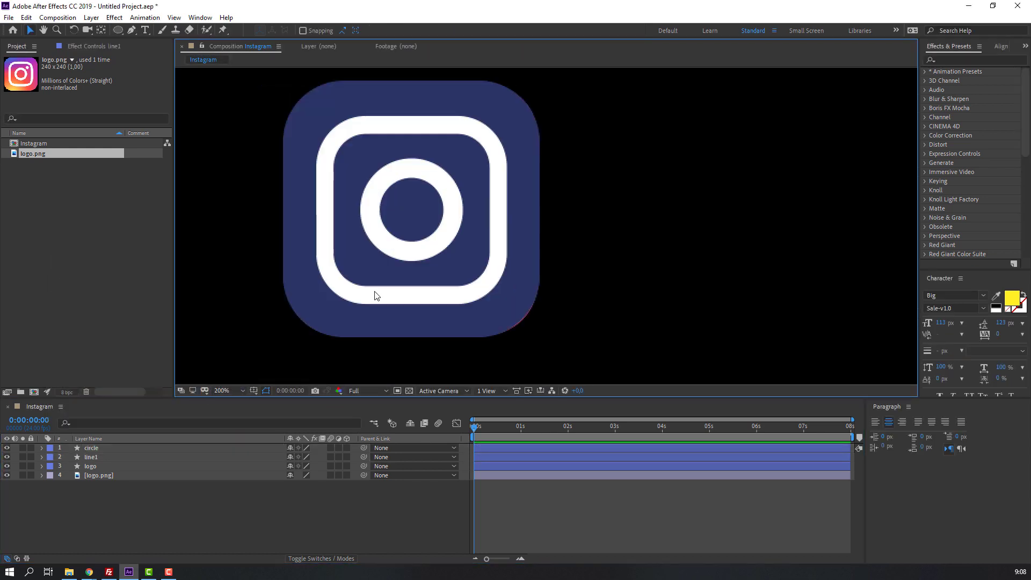
Apply the 4-Color Gradient effect to the logo shape layer and delete the logo.png reference layer.
{"action": "left_click", "coordinate": [94, 477]}
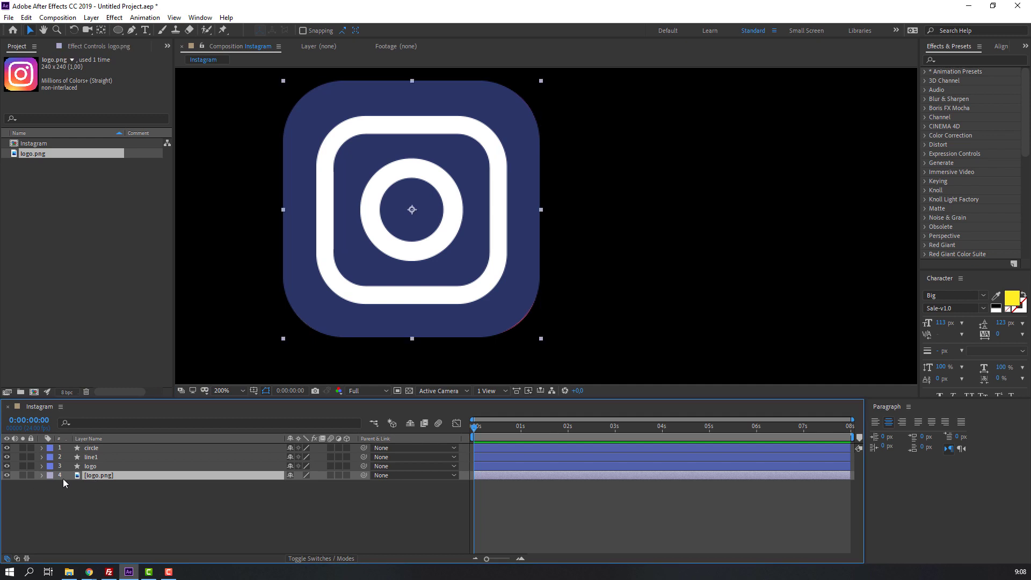
{"action": "left_click", "coordinate": [94, 468]}
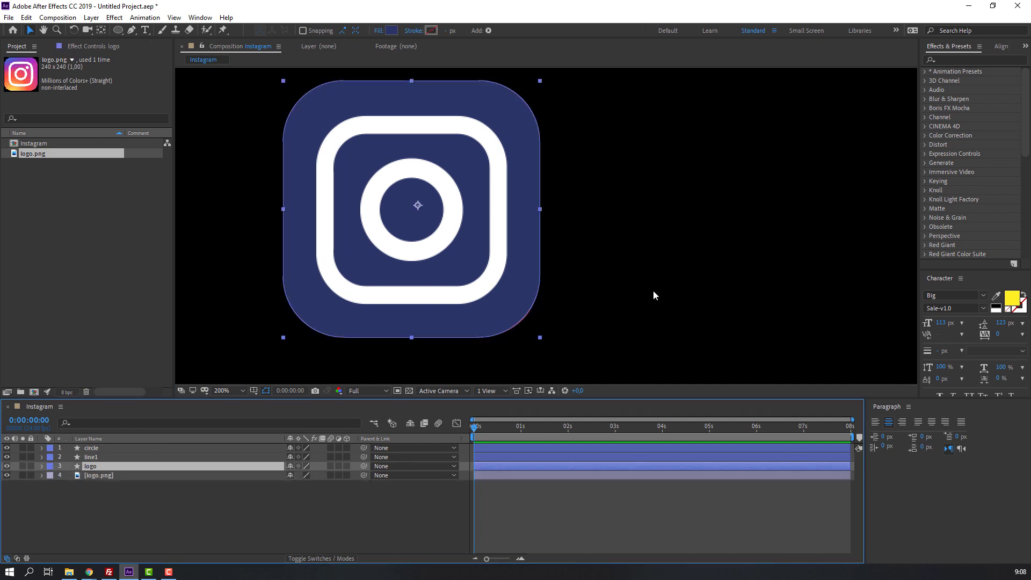
{"action": "left_click", "coordinate": [952, 60]}
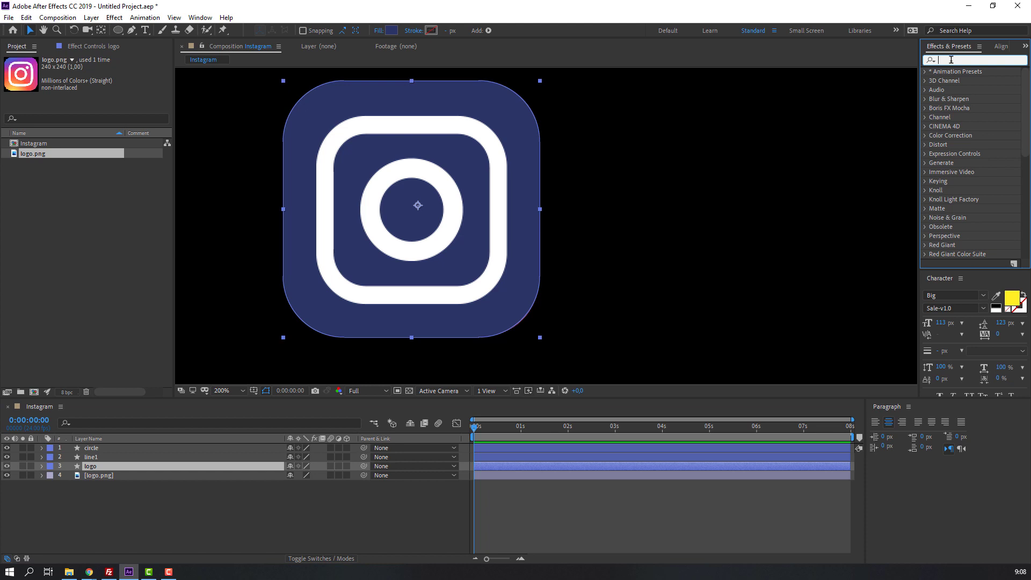
{"action": "type", "text": "4-"}
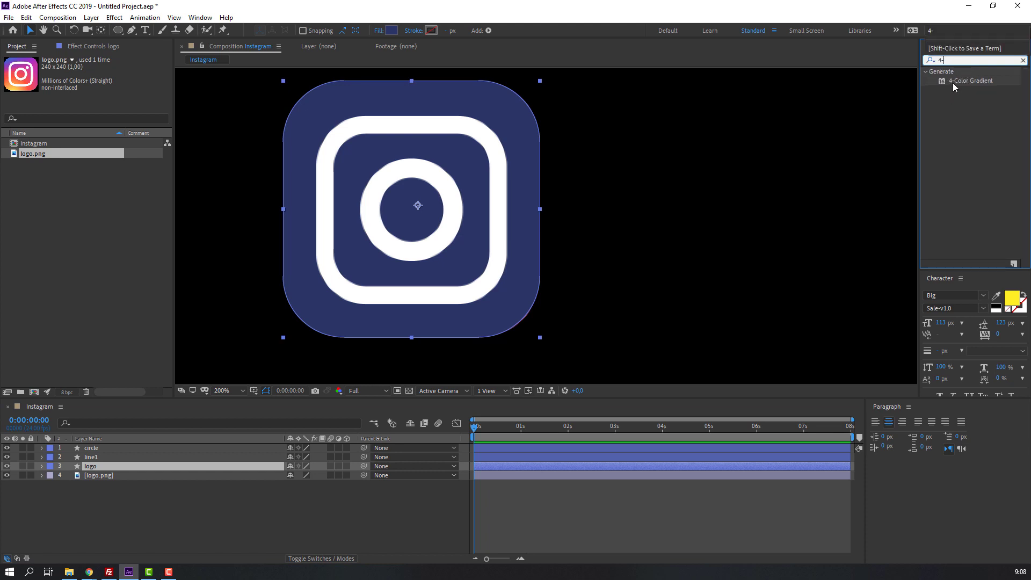
{"action": "left_click_drag", "start_coordinate": [965, 81], "coordinate": [95, 471]}
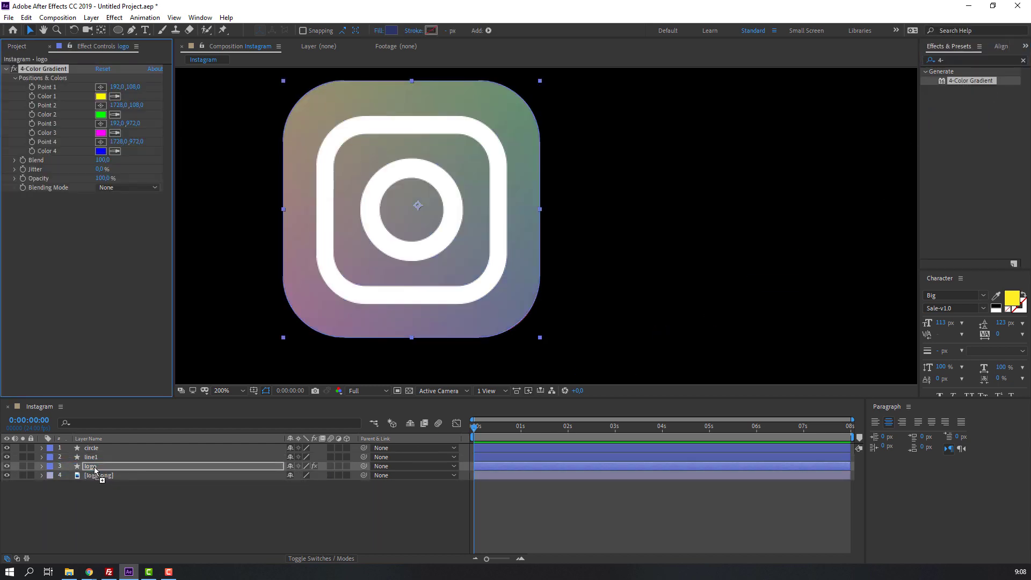
{"action": "left_click", "coordinate": [99, 476]}
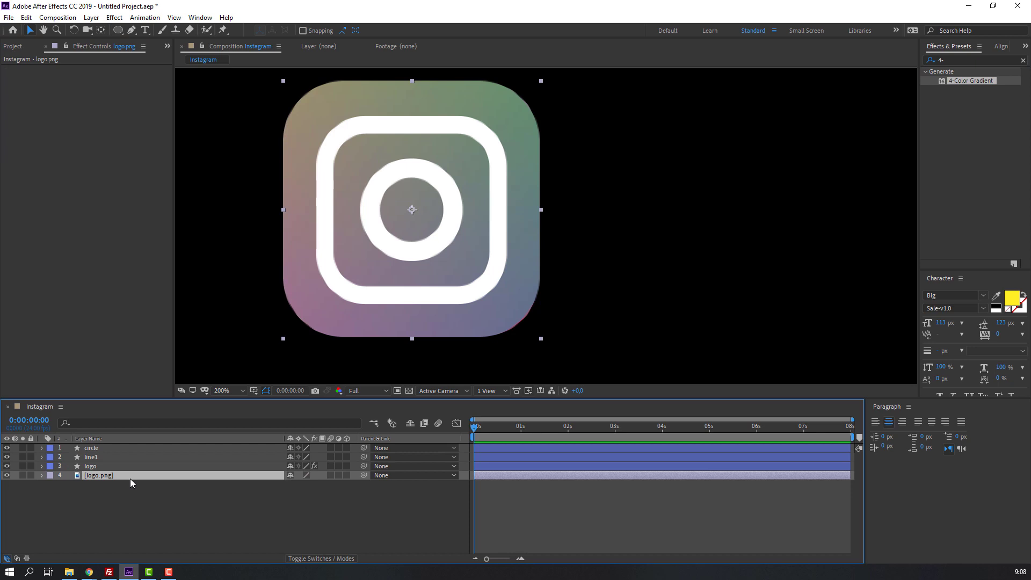
{"action": "key", "text": "Delete"}
Set Color 1 of the logo layer's gradient to a blue-violet sampled from a layer bar in the timeline.
{"action": "left_click", "coordinate": [94, 468]}
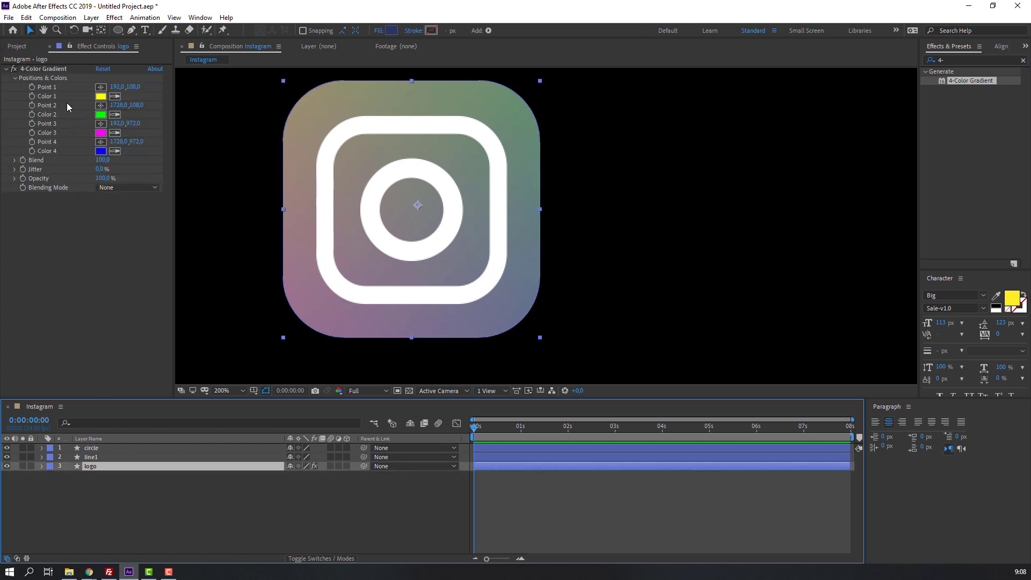
{"action": "left_click", "coordinate": [114, 96]}
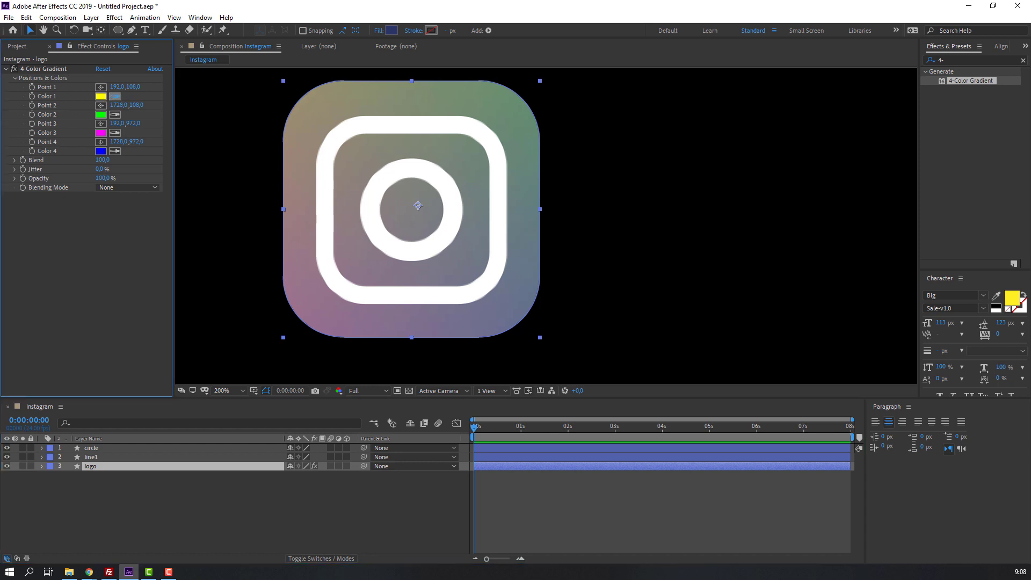
{"action": "left_click", "coordinate": [483, 457]}
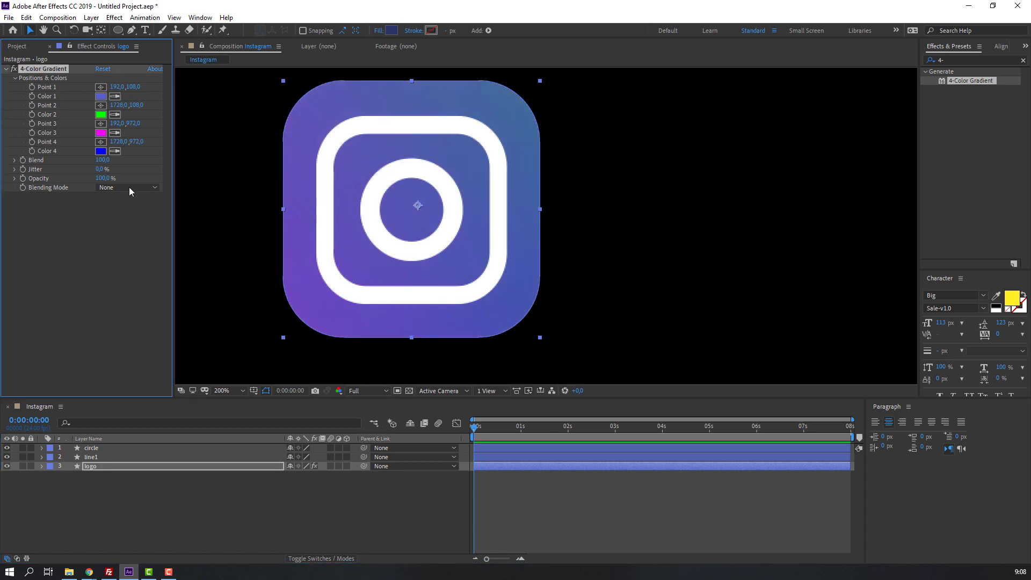
{"action": "key", "text": "comma"}
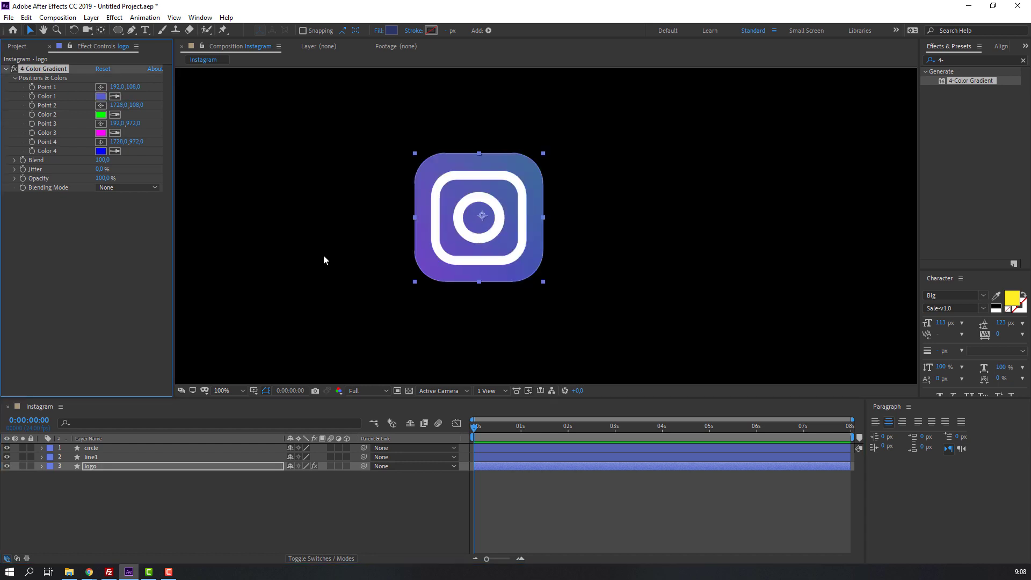
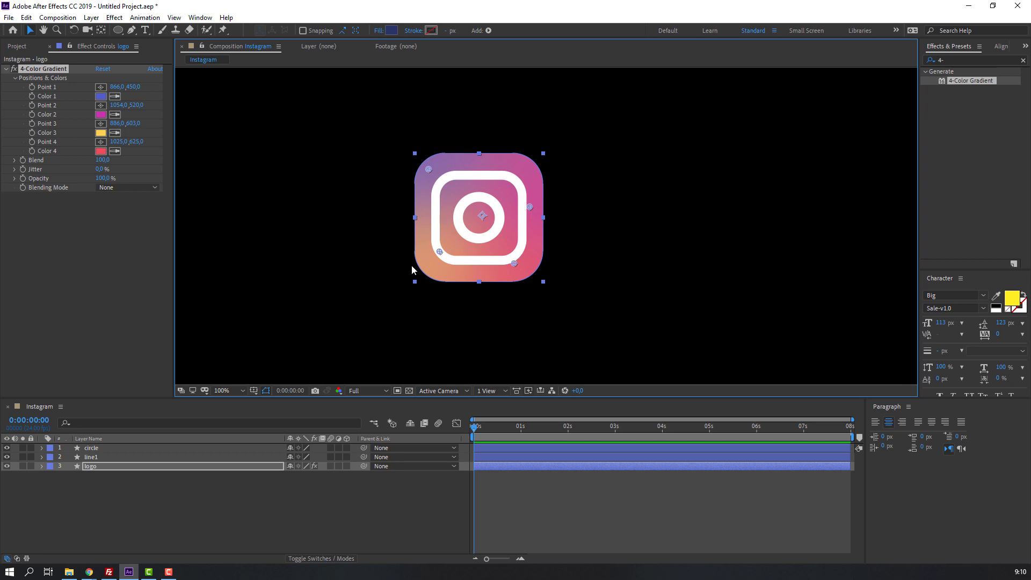
Move gradient Point 2 to about 1051, 499 and Point 3 to about 912, 590, and make Colors 1, 3 and 4 a stronger blue, yellow-orange and red.
{"action": "left_click_drag", "start_coordinate": [530, 206], "coordinate": [528, 196]}
{"action": "left_click_drag", "start_coordinate": [440, 251], "coordinate": [454, 245]}
{"action": "left_click", "coordinate": [101, 96]}
{"action": "key", "text": "Return"}
{"action": "left_click", "coordinate": [100, 133]}
{"action": "key", "text": "Return"}
{"action": "left_click", "coordinate": [100, 151]}
{"action": "key", "text": "Return"}
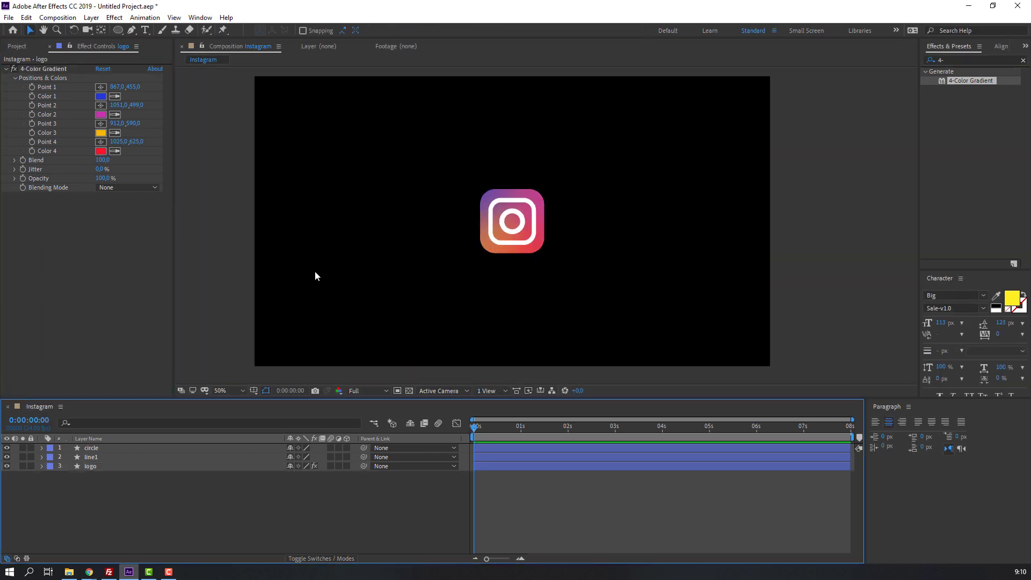
Fit the whole composition in view and hide the circle and line1 layers.
{"action": "key", "text": "period"}
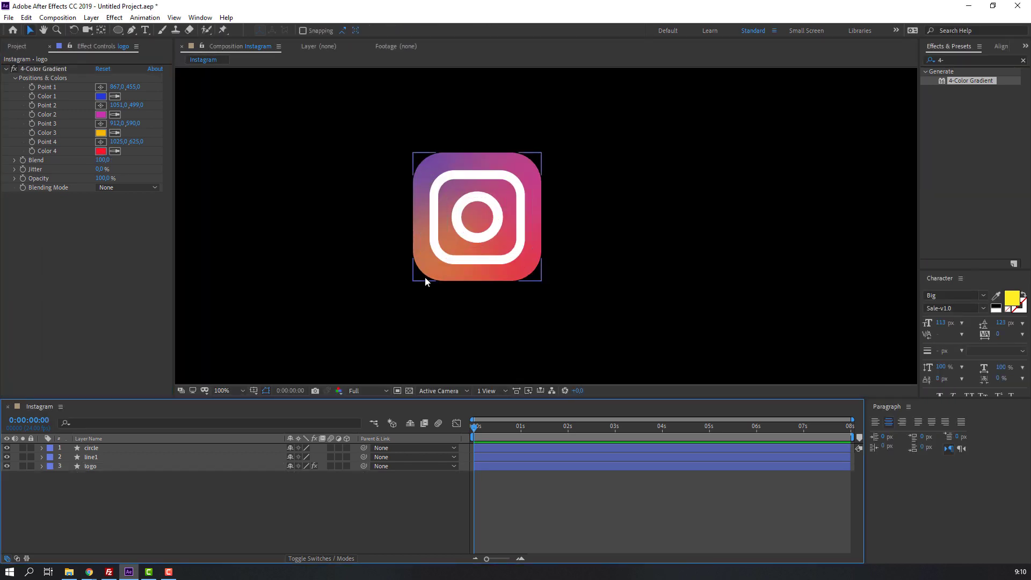
{"action": "key", "text": "shift+slash"}
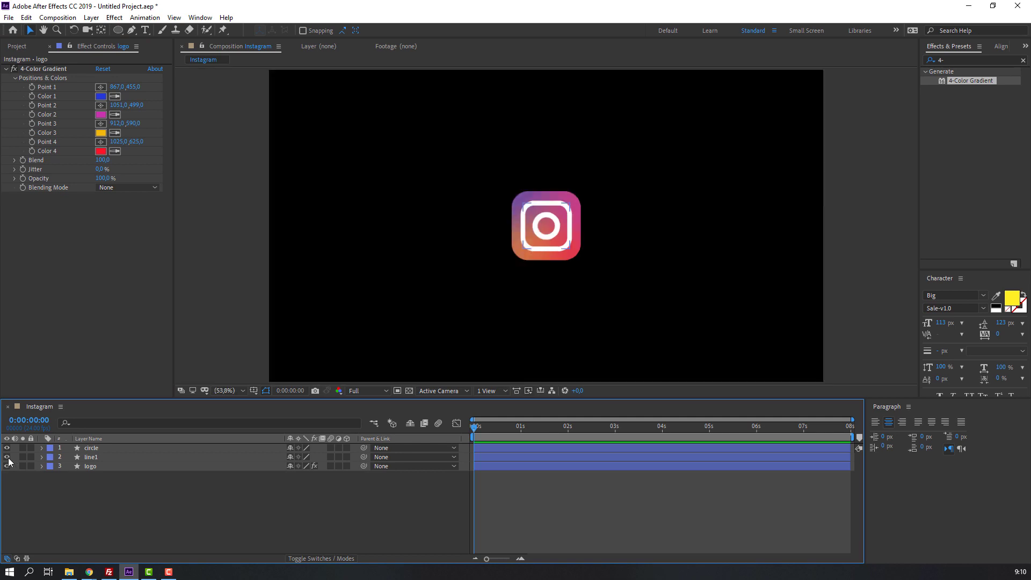
{"action": "left_click_drag", "start_coordinate": [7, 448], "coordinate": [6, 457]}
Keyframe the logo layer's Scale from 0% at the start to 100% at 0:00:00:15, and preview the animation.
{"action": "left_click", "coordinate": [94, 468]}
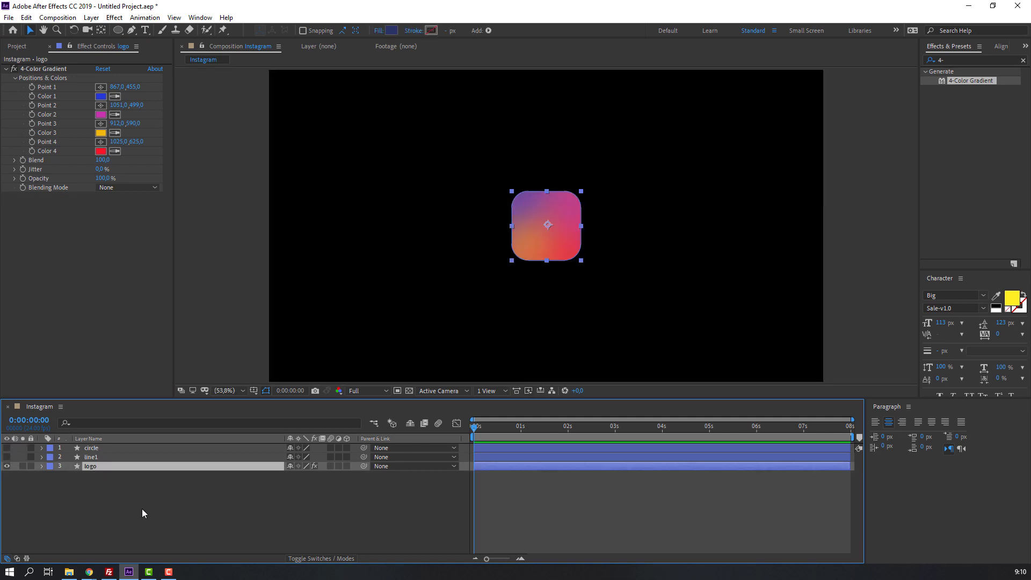
{"action": "key", "text": "s"}
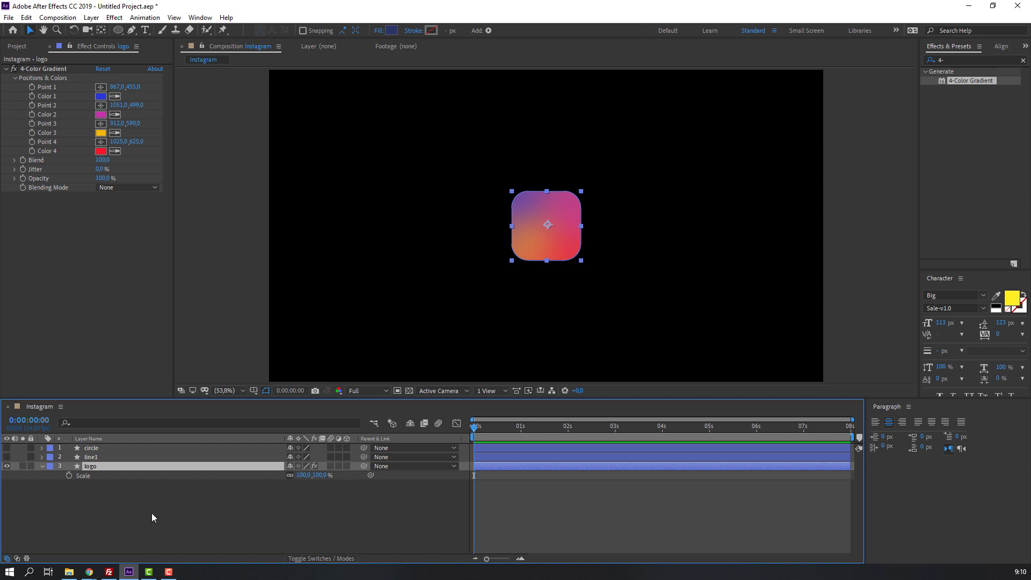
{"action": "left_click_drag", "start_coordinate": [477, 428], "coordinate": [500, 434]}
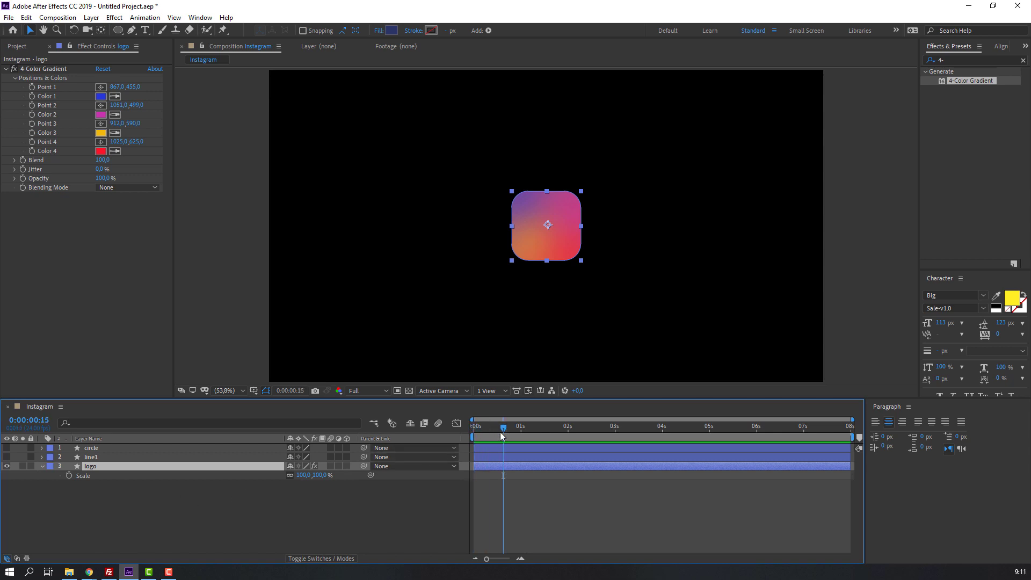
{"action": "left_click", "coordinate": [70, 475]}
{"action": "left_click_drag", "start_coordinate": [503, 431], "coordinate": [446, 435]}
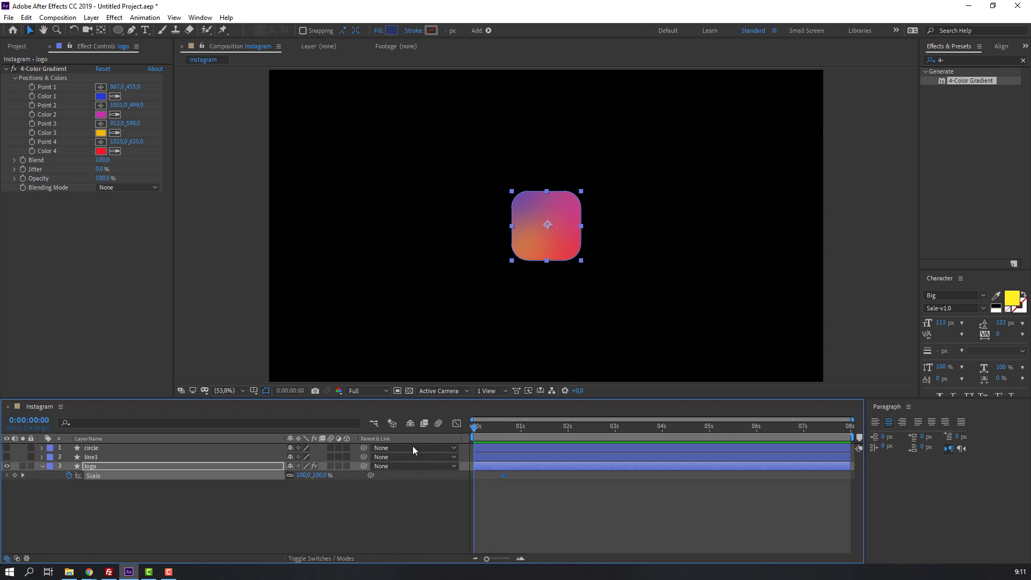
{"action": "left_click", "coordinate": [301, 476]}
{"action": "type", "text": "0"}
{"action": "key", "text": "Return"}
{"action": "key", "text": "space"}
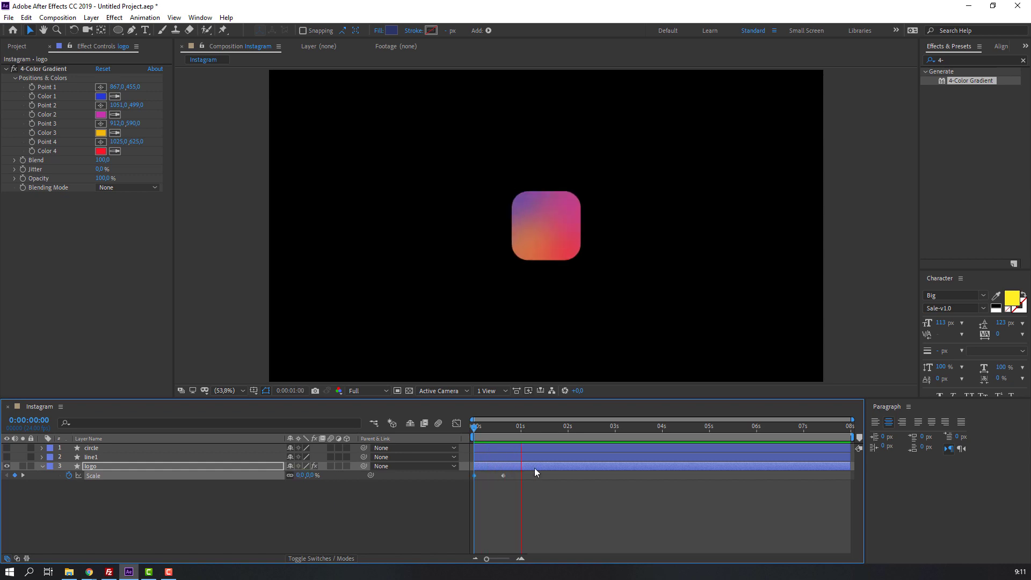
{"action": "key", "text": "space"}
Set the logo layer's Scale keyframe at 0:00:00:15 to 120%.
{"action": "key", "text": "k"}
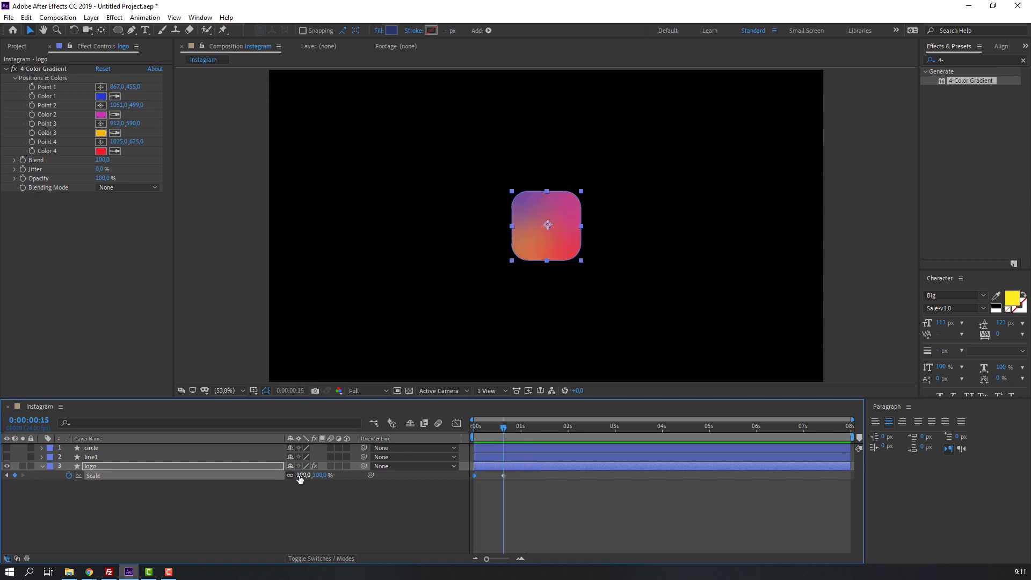
{"action": "left_click", "coordinate": [304, 477]}
{"action": "type", "text": "110"}
{"action": "key", "text": "Return"}
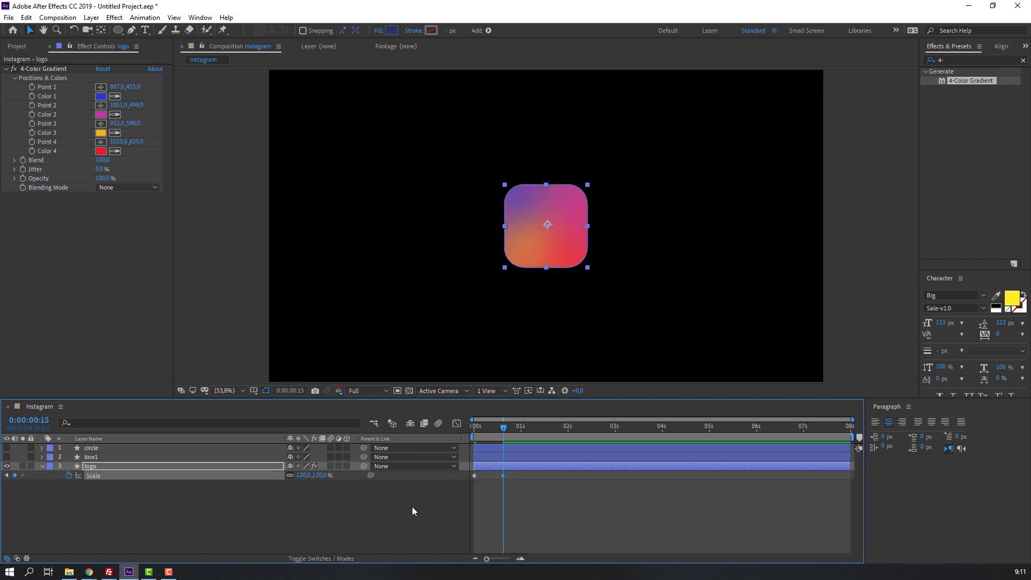
Add a 100% Scale keyframe to the logo layer four frames further on, at 0:00:00:19.
{"action": "key", "text": "Page_Down"}
{"action": "key", "text": "Page_Down"}
{"action": "key", "text": "Page_Down"}
{"action": "key", "text": "Page_Down"}
{"action": "type", "text": "100"}
{"action": "key", "text": "Return"}
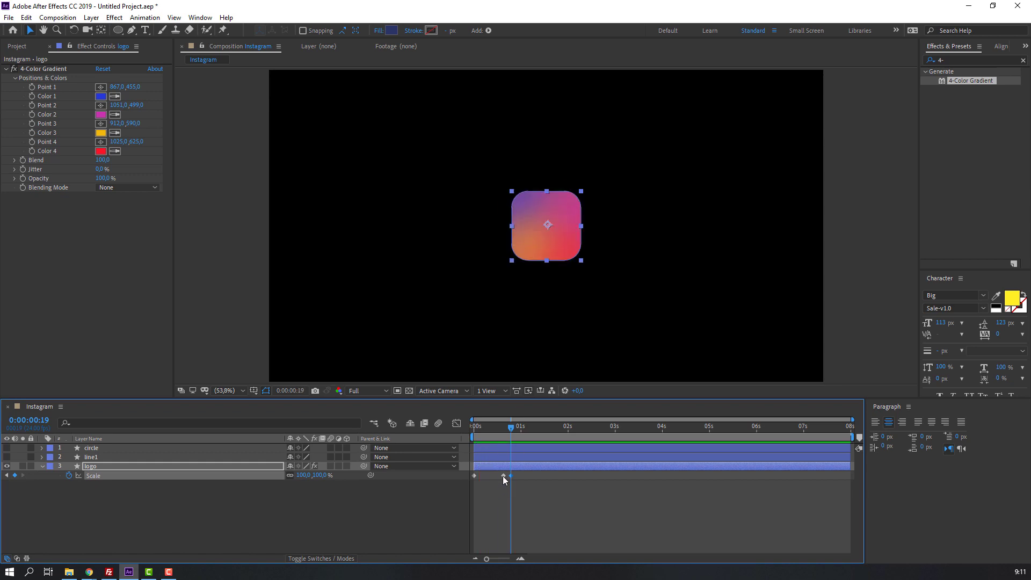
Move the logo layer's 120% Scale keyframe to 0:00:00:10 and apply Easy Ease to all its Scale keyframes.
{"action": "left_click_drag", "start_coordinate": [503, 476], "coordinate": [474, 479]}
{"action": "key", "text": "space"}
{"action": "right_click", "coordinate": [475, 476]}
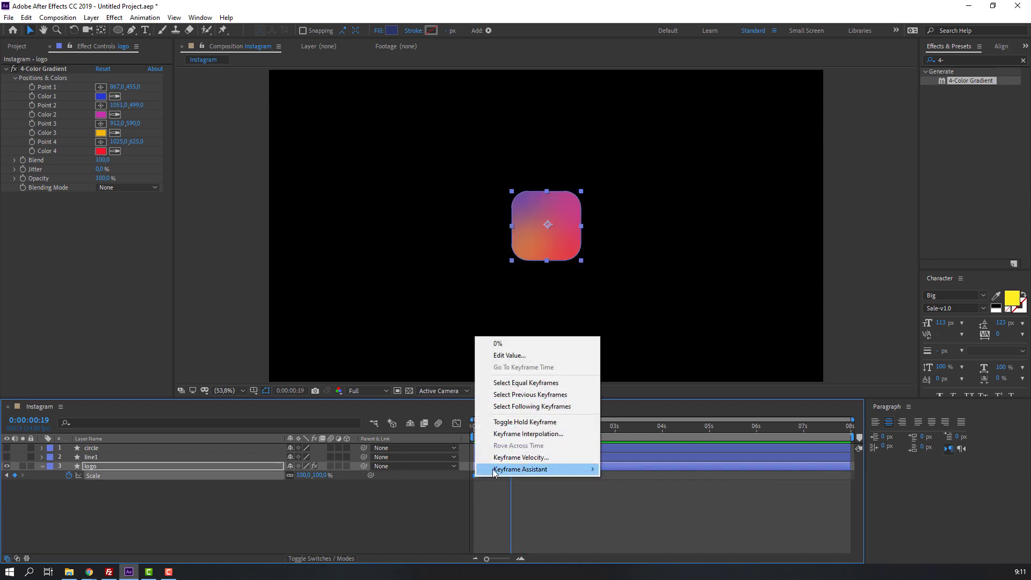
{"action": "mouse_move", "coordinate": [494, 472]}
{"action": "left_click", "coordinate": [631, 399]}
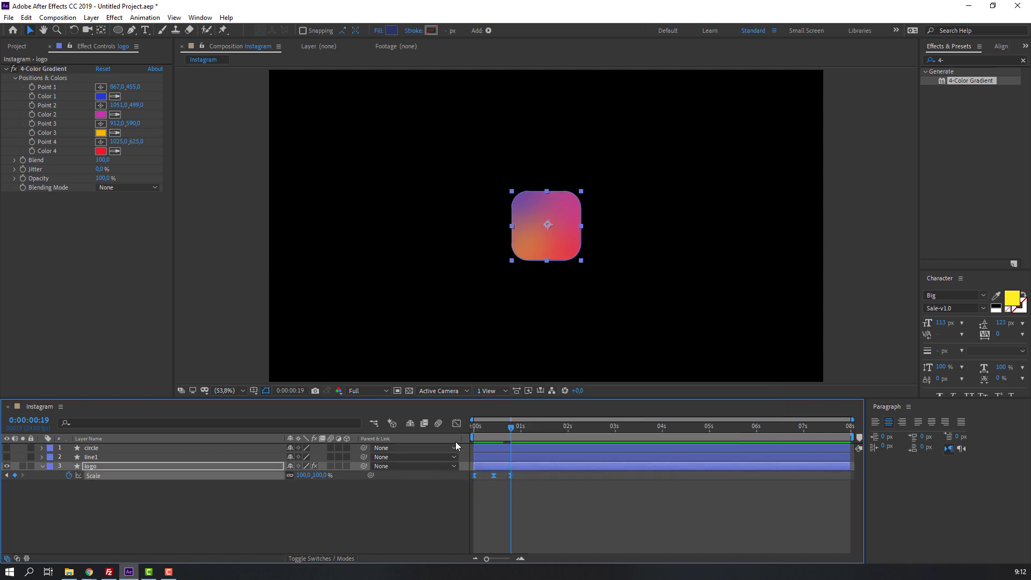
Lengthen the ease handles of the first and last Scale keyframes in the logo layer's speed graph and preview the motion.
{"action": "left_click", "coordinate": [457, 423]}
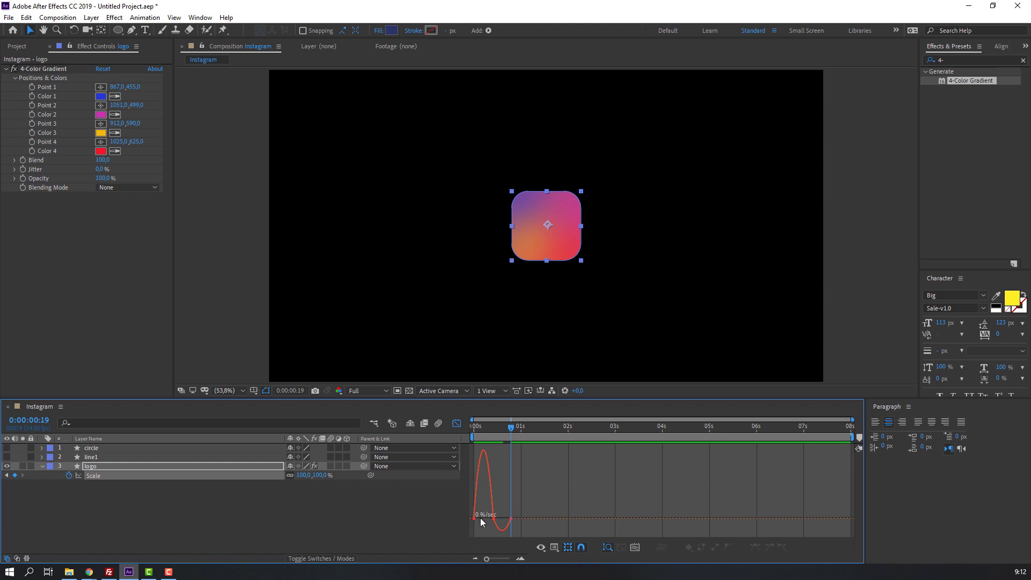
{"action": "scroll", "coordinate": [492, 501], "scroll_direction": "up", "scroll_amount": 5}
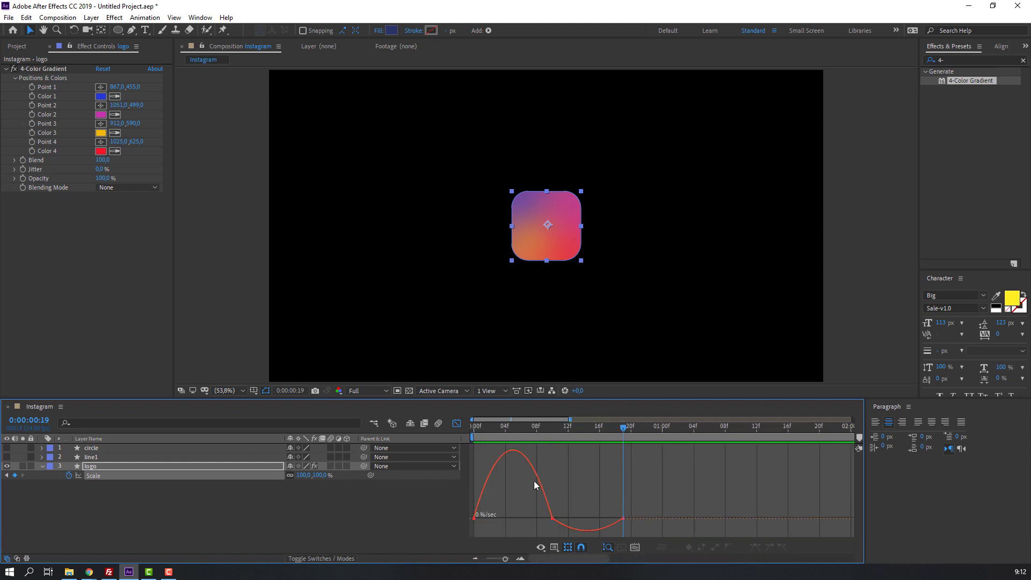
{"action": "key", "text": "ctrl+a"}
{"action": "left_click_drag", "start_coordinate": [491, 518], "coordinate": [494, 518]}
{"action": "left_click", "coordinate": [610, 526]}
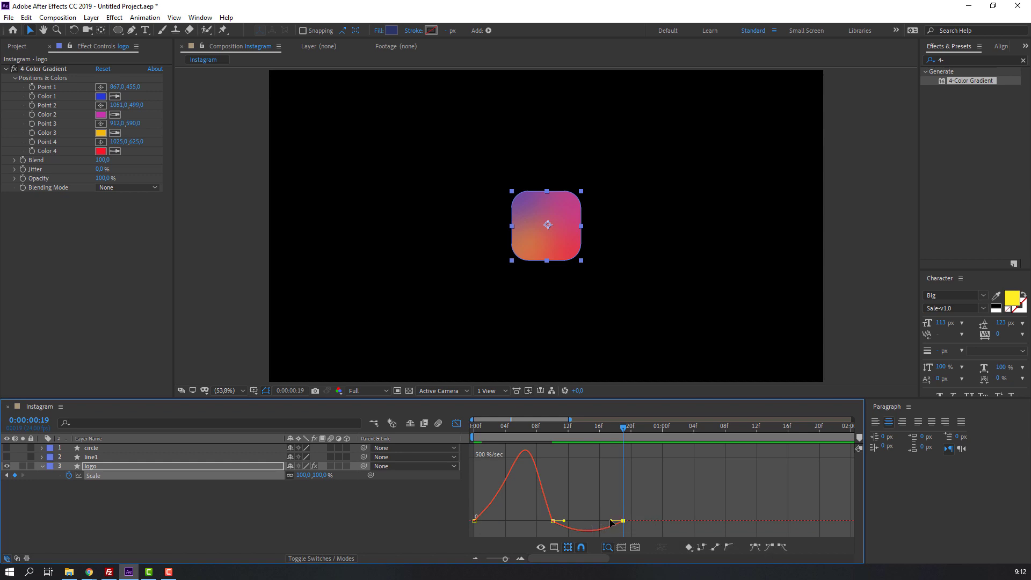
{"action": "left_click_drag", "start_coordinate": [611, 521], "coordinate": [605, 519]}
{"action": "key", "text": "space"}
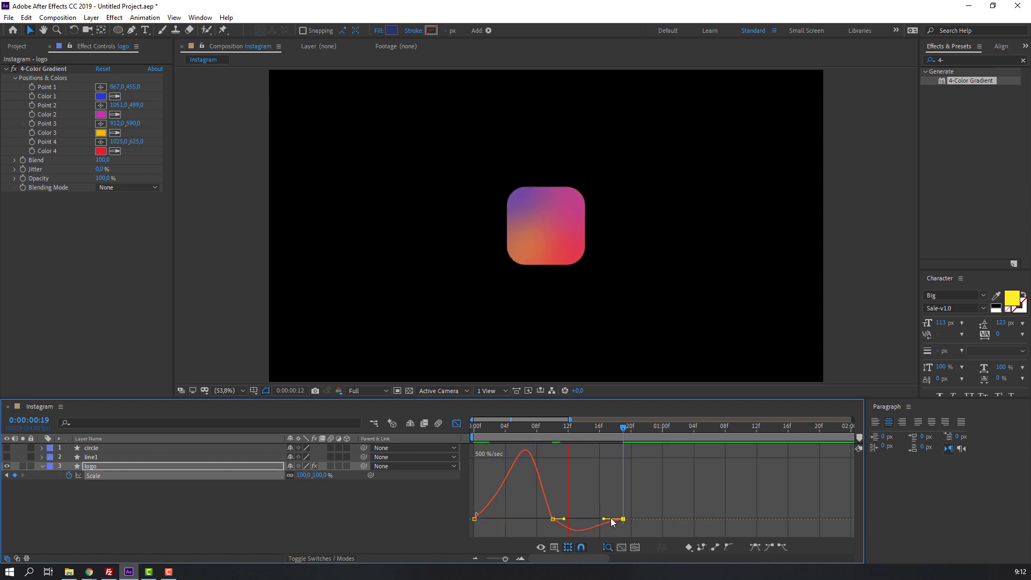
{"action": "key", "text": "space"}
{"action": "key", "text": "shift+F3"}
Set the logo layer's Scale keyframe at 0:00:00:19 to 90% and preview the animation.
{"action": "left_click", "coordinate": [507, 427]}
{"action": "left_click_drag", "start_coordinate": [507, 427], "coordinate": [617, 433]}
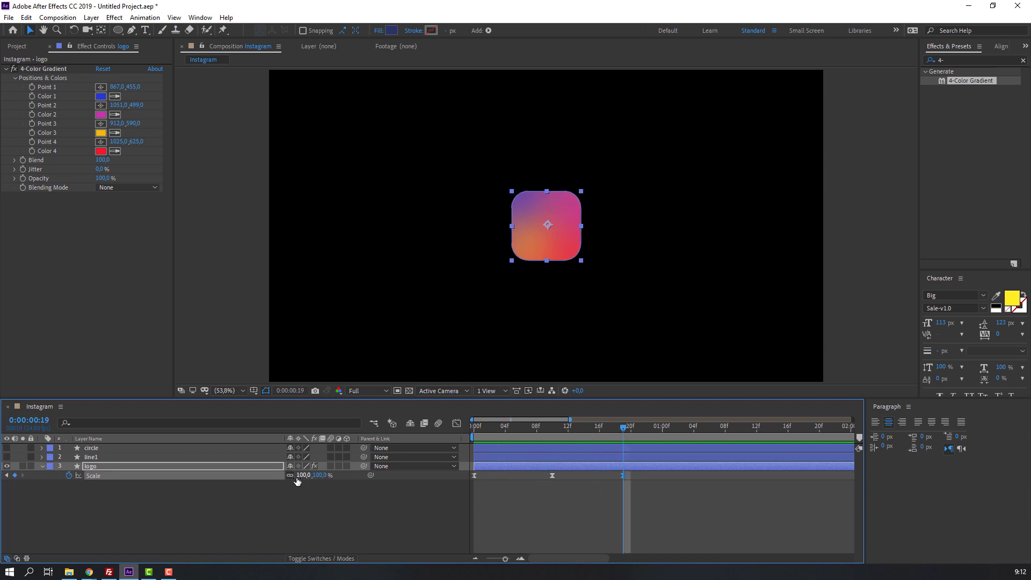
{"action": "left_click_drag", "start_coordinate": [547, 429], "coordinate": [624, 433]}
{"action": "left_click", "coordinate": [303, 476]}
{"action": "type", "text": "90"}
{"action": "key", "text": "Return"}
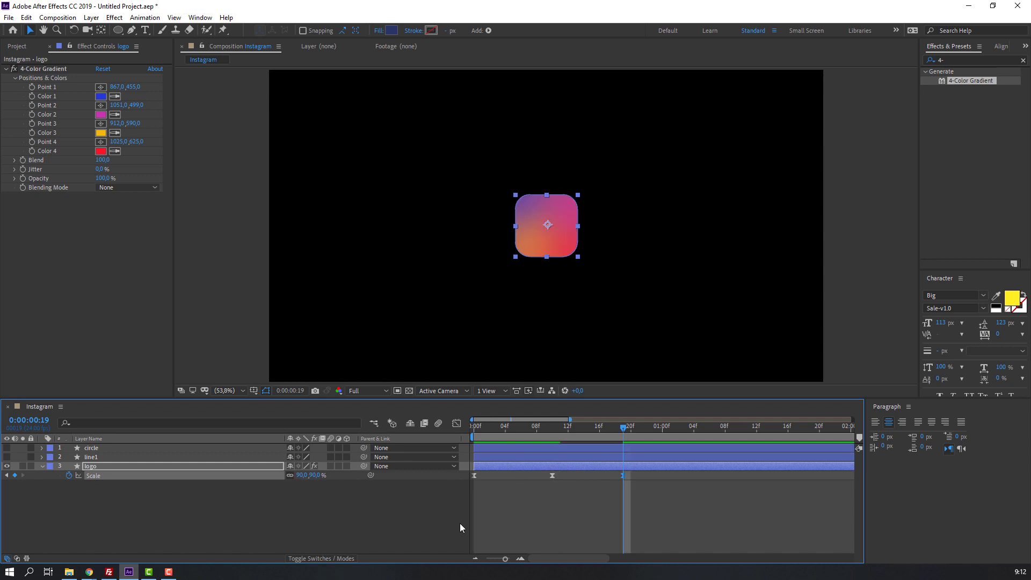
{"action": "key", "text": "space"}
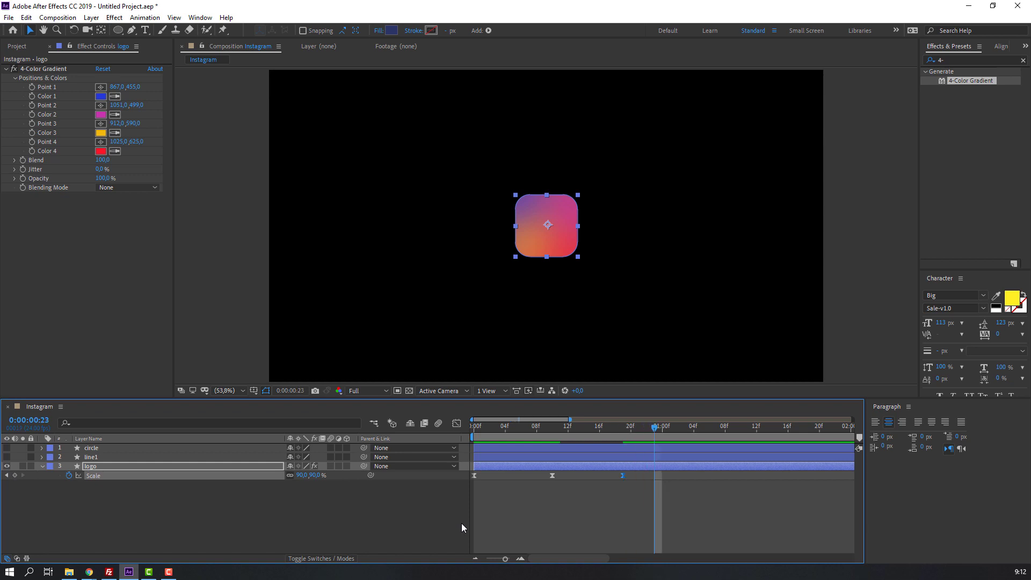
Add a 100% Scale keyframe to the logo layer at 0:00:00:23, shift it to 0:00:01:02 and preview it.
{"action": "left_click", "coordinate": [301, 476]}
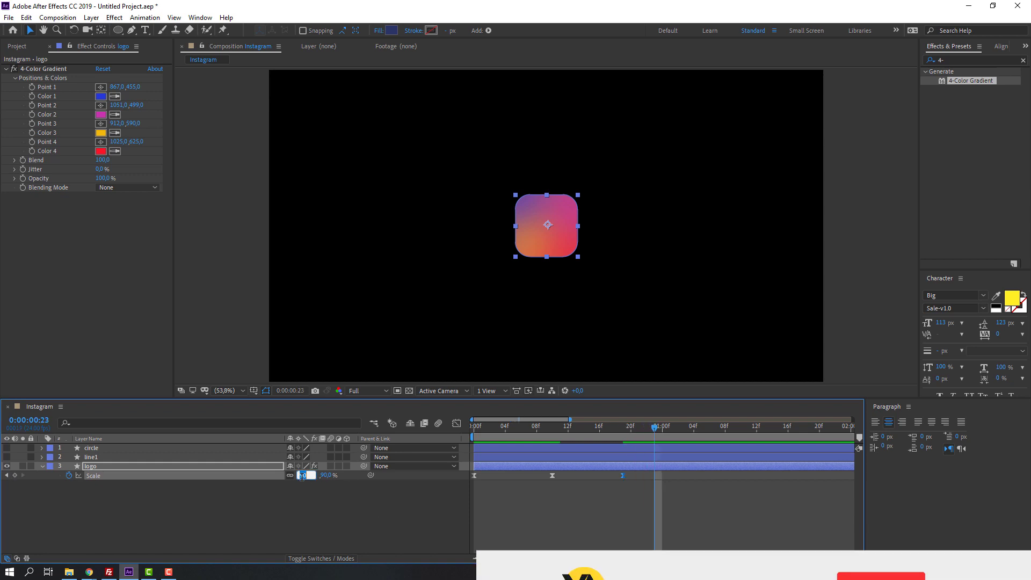
{"action": "type", "text": "100"}
{"action": "key", "text": "Return"}
{"action": "left_click_drag", "start_coordinate": [657, 476], "coordinate": [672, 475]}
{"action": "key", "text": "space"}
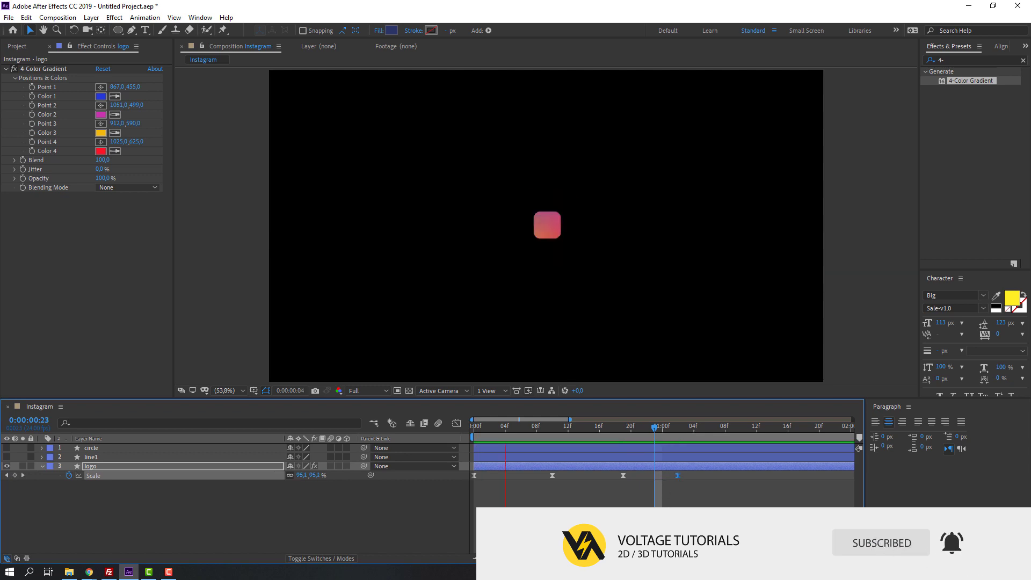
{"action": "key", "text": "space"}
Retime the logo layer's 90% Scale keyframe to 0:00:00:17 and the final 100% keyframe to 0:00:00:22, previewing the timing.
{"action": "left_click_drag", "start_coordinate": [678, 476], "coordinate": [661, 477]}
{"action": "key", "text": "space"}
{"action": "key", "text": "space"}
{"action": "left_click", "coordinate": [623, 476], "text": "shift"}
{"action": "left_click_drag", "start_coordinate": [623, 476], "coordinate": [608, 476]}
{"action": "key", "text": "space"}
{"action": "key", "text": "space"}
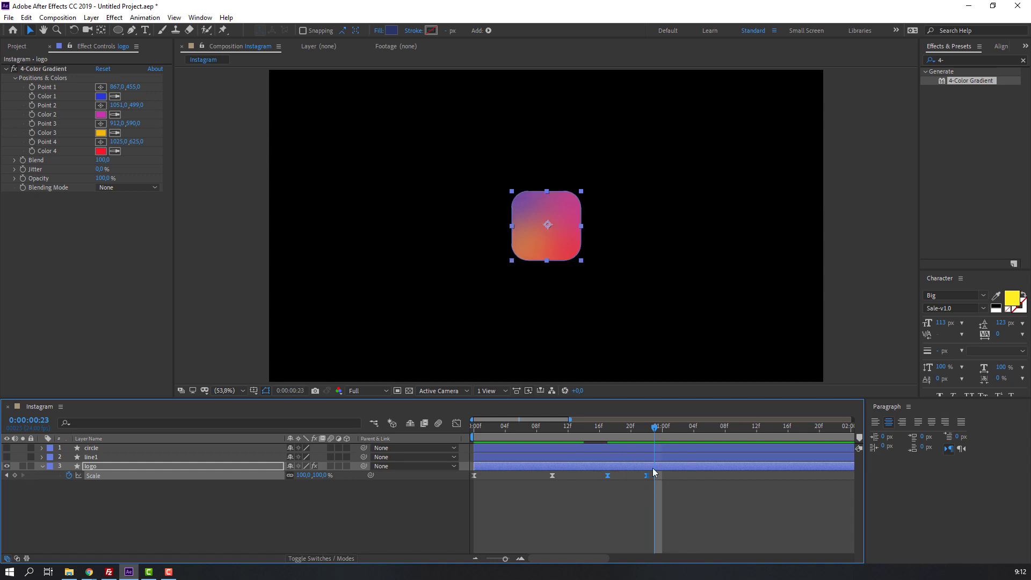
Adjust the ease handles of the logo layer's 90% Scale keyframe in the speed graph and preview the bounce.
{"action": "left_click_drag", "start_coordinate": [636, 427], "coordinate": [576, 427]}
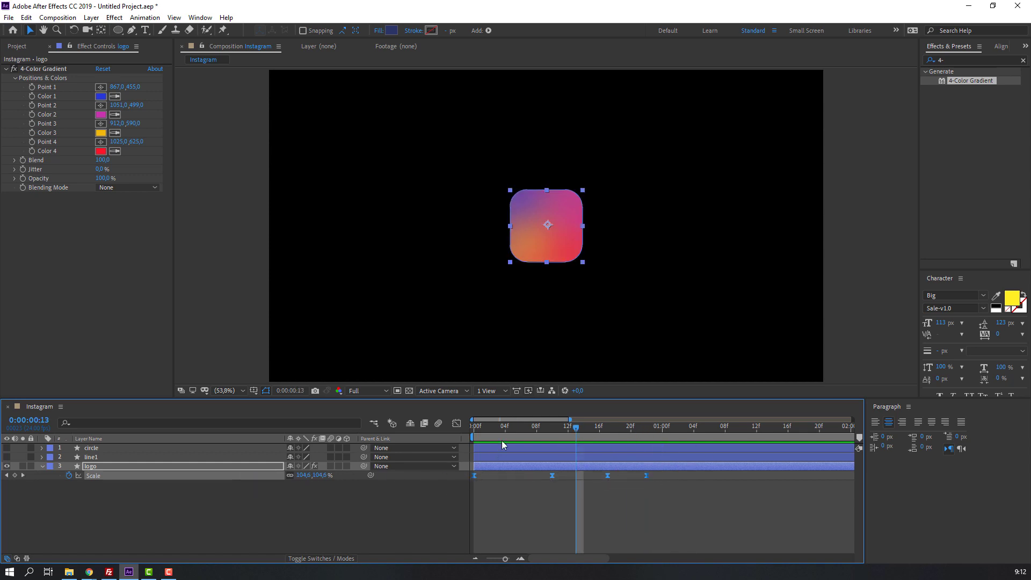
{"action": "left_click", "coordinate": [457, 424]}
{"action": "left_click", "coordinate": [608, 510]}
{"action": "left_click_drag", "start_coordinate": [591, 511], "coordinate": [621, 508]}
{"action": "key", "text": "space"}
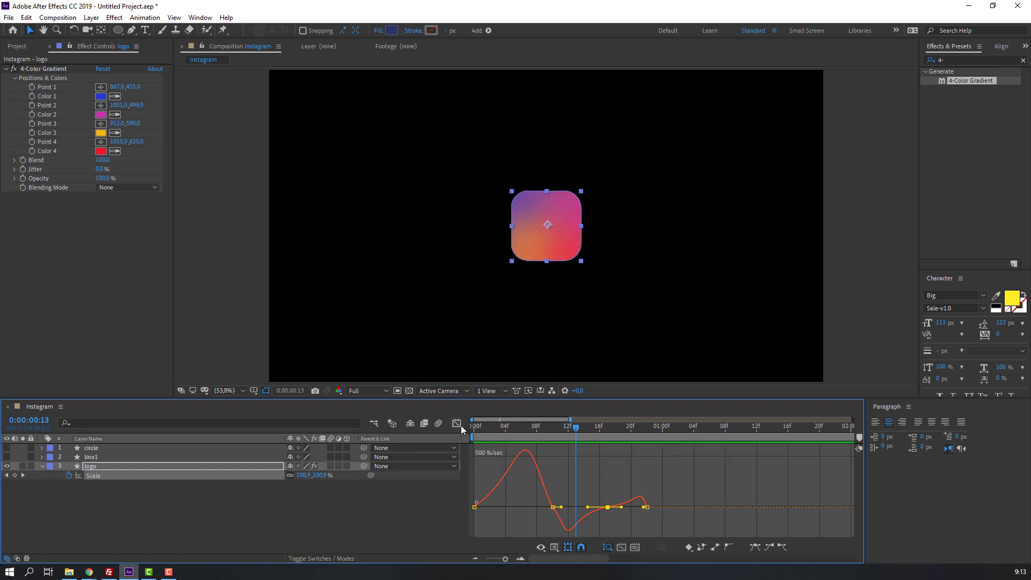
{"action": "key", "text": "shift+F3"}
Keyframe the logo layer's Rotation from 45° at the start to 0° at 0:00:00:10 and preview it.
{"action": "left_click", "coordinate": [549, 427]}
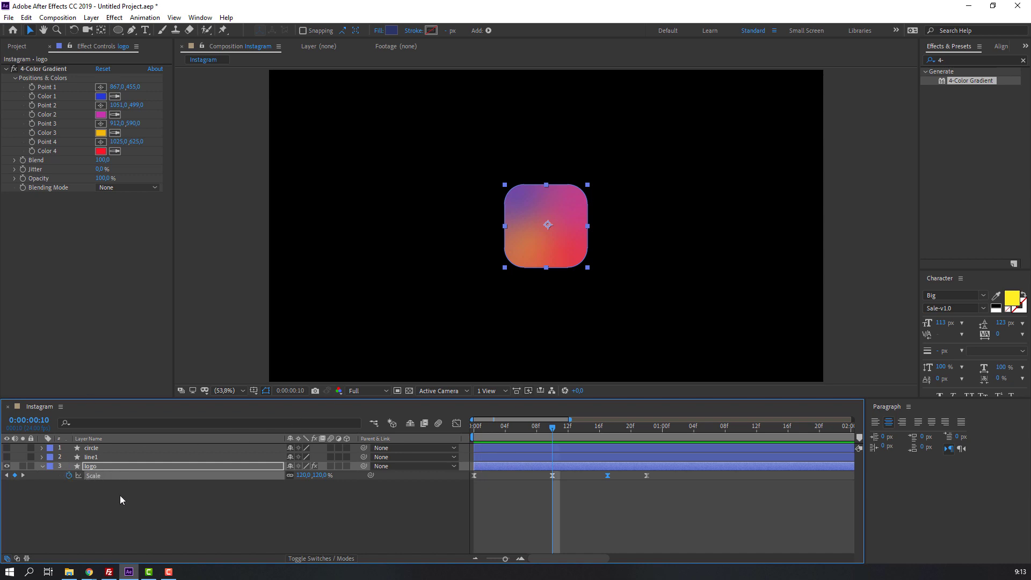
{"action": "key", "text": "shift+r"}
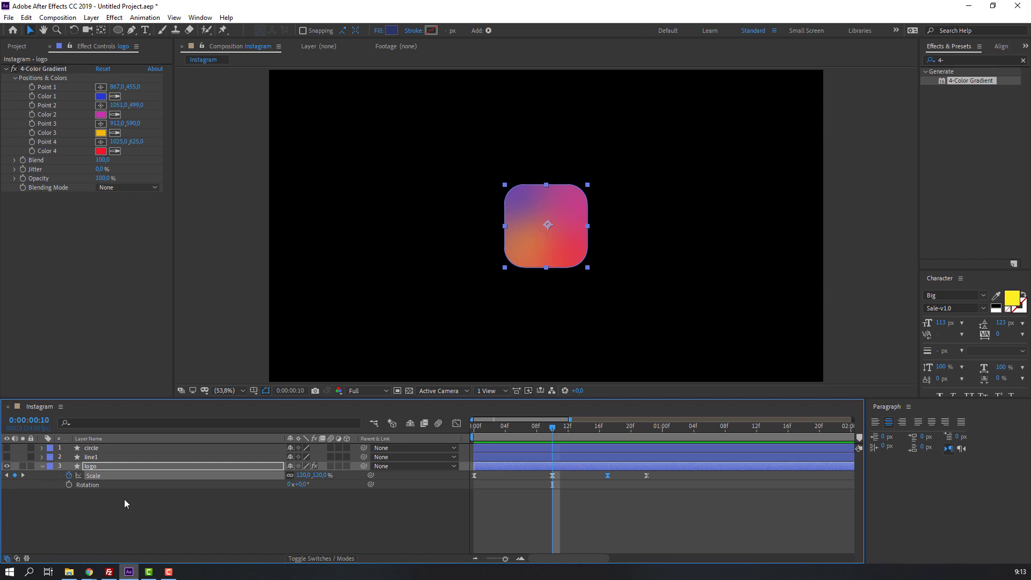
{"action": "left_click", "coordinate": [70, 485]}
{"action": "left_click_drag", "start_coordinate": [551, 427], "coordinate": [424, 437]}
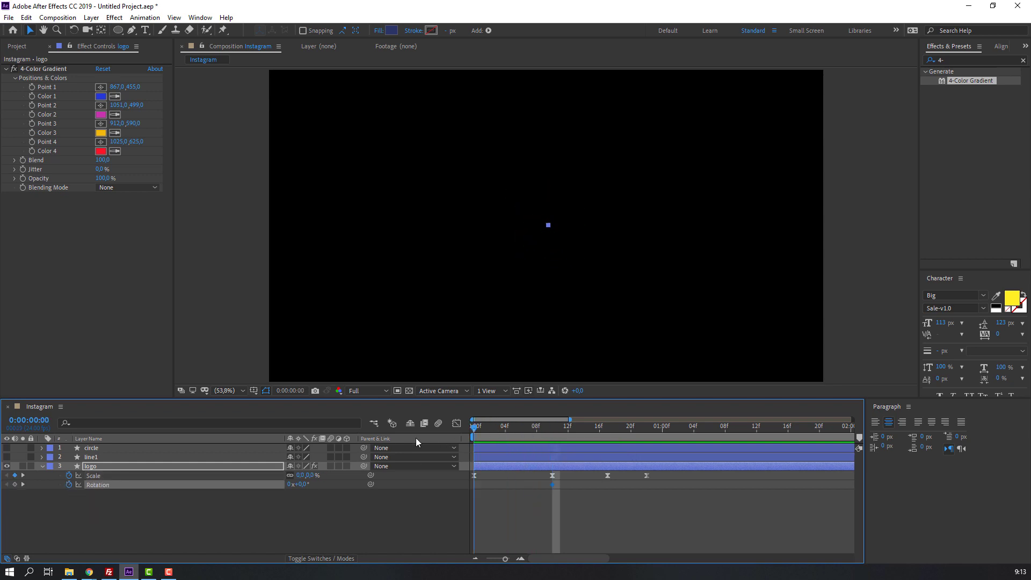
{"action": "left_click", "coordinate": [299, 485]}
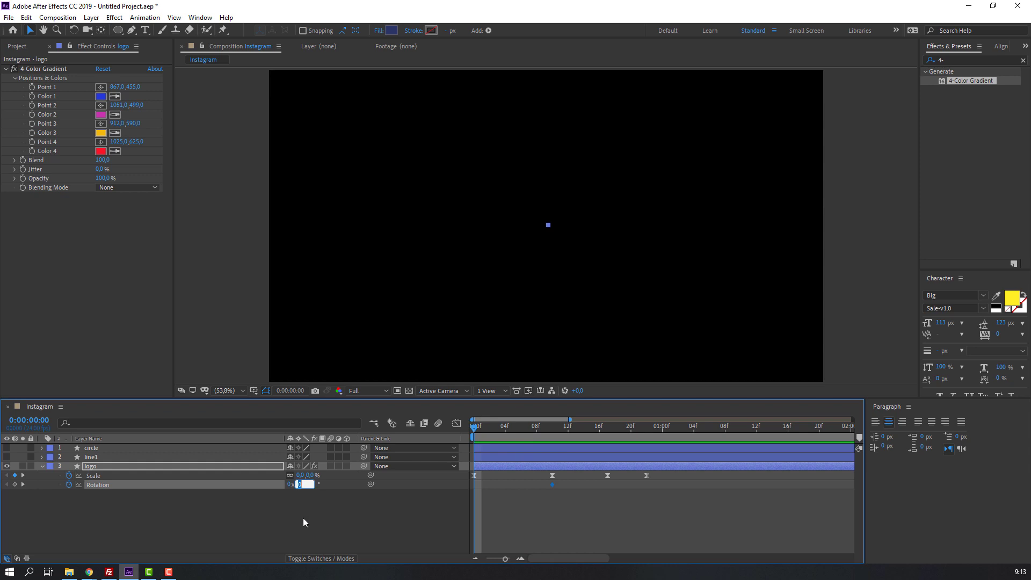
{"action": "type", "text": "45"}
{"action": "key", "text": "Return"}
{"action": "key", "text": "space"}
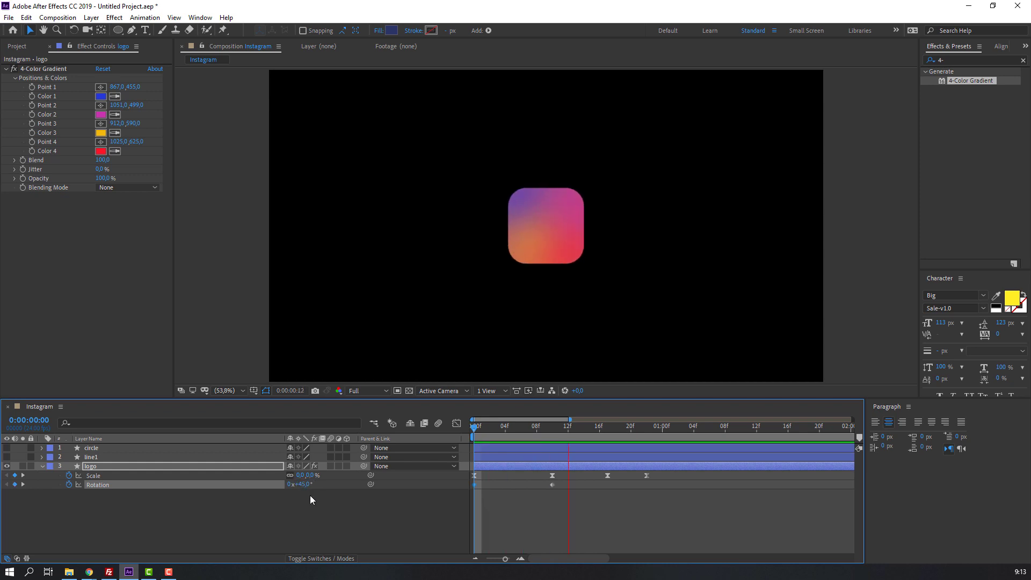
Add logo Rotation keyframes of -4° at 0:00:00:17 and 0° at 0:00:00:22, and preview the animation.
{"action": "left_click_drag", "start_coordinate": [467, 424], "coordinate": [607, 437]}
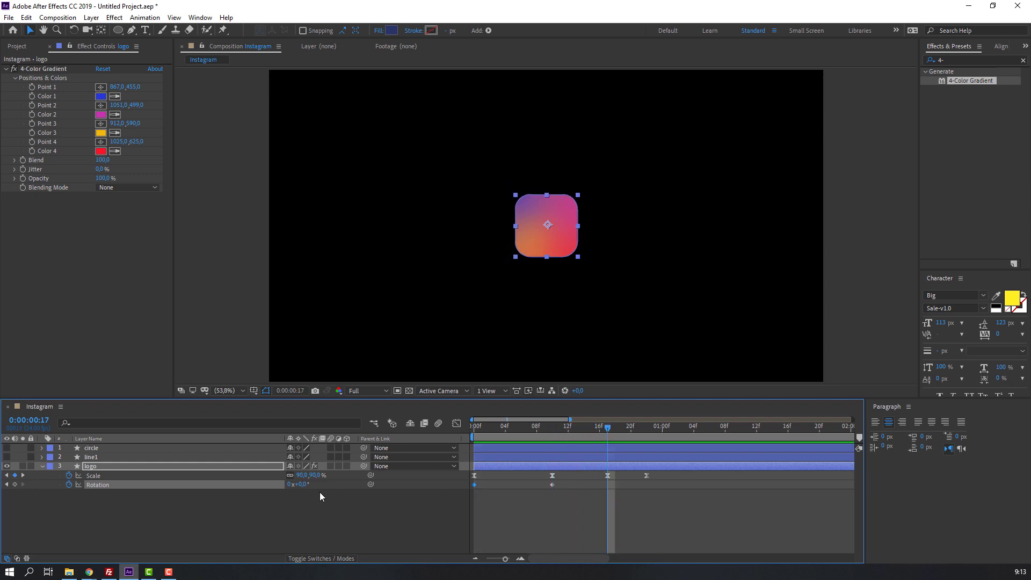
{"action": "left_click", "coordinate": [304, 485]}
{"action": "type", "text": "-4"}
{"action": "key", "text": "Return"}
{"action": "left_click_drag", "start_coordinate": [622, 434], "coordinate": [647, 429]}
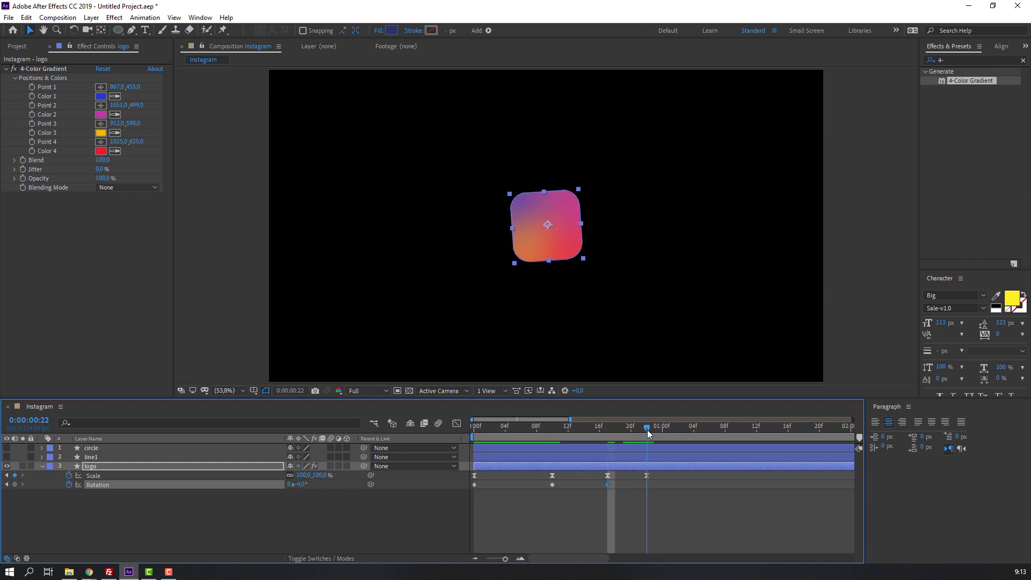
{"action": "left_click", "coordinate": [304, 485]}
{"action": "type", "text": "0"}
{"action": "left_click", "coordinate": [568, 511]}
{"action": "key", "text": "space"}
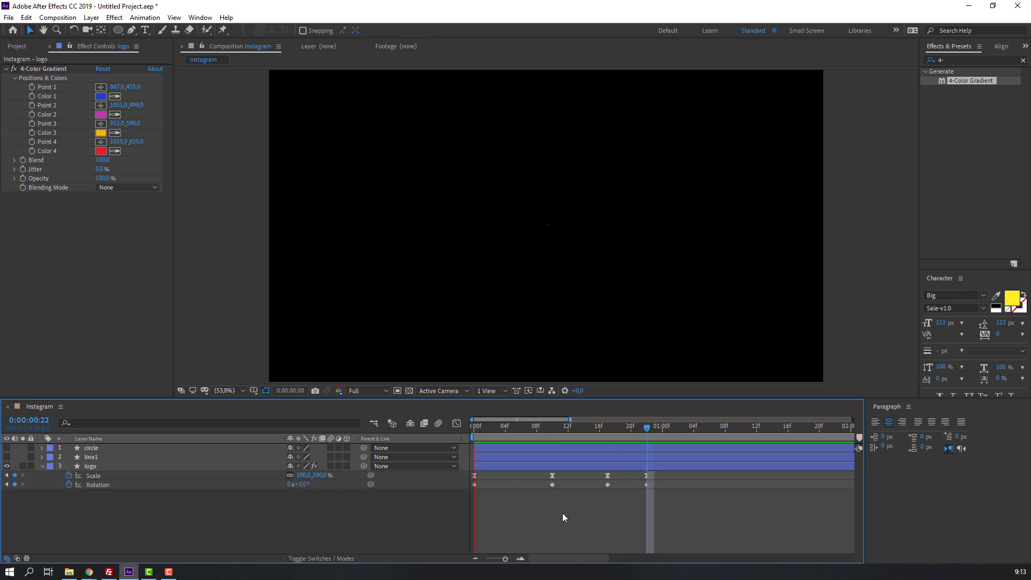
Apply Easy Ease to all of the logo layer's Rotation keyframes and preview the result.
{"action": "left_click_drag", "start_coordinate": [646, 492], "coordinate": [453, 491]}
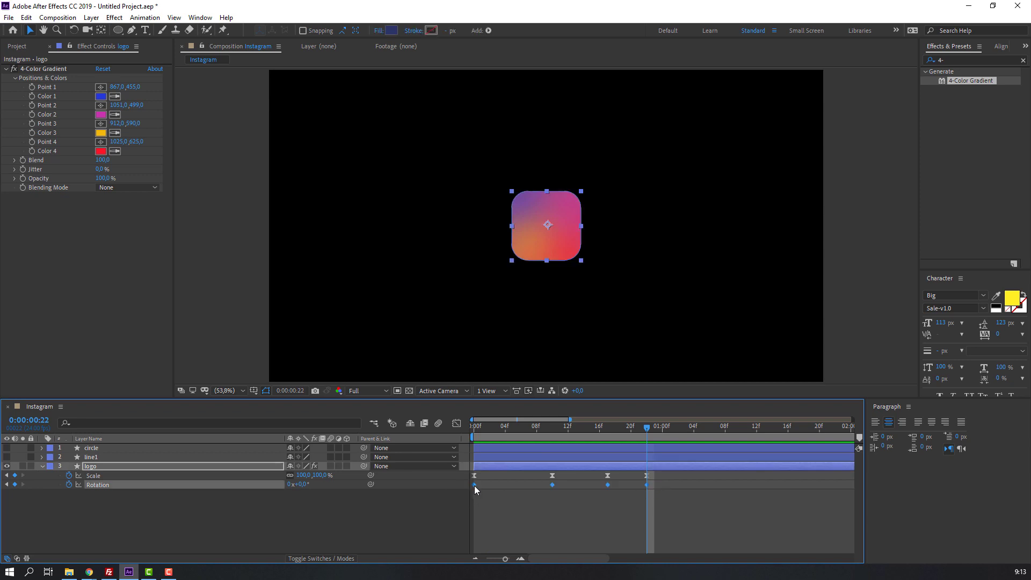
{"action": "right_click", "coordinate": [475, 485]}
{"action": "mouse_move", "coordinate": [520, 478]}
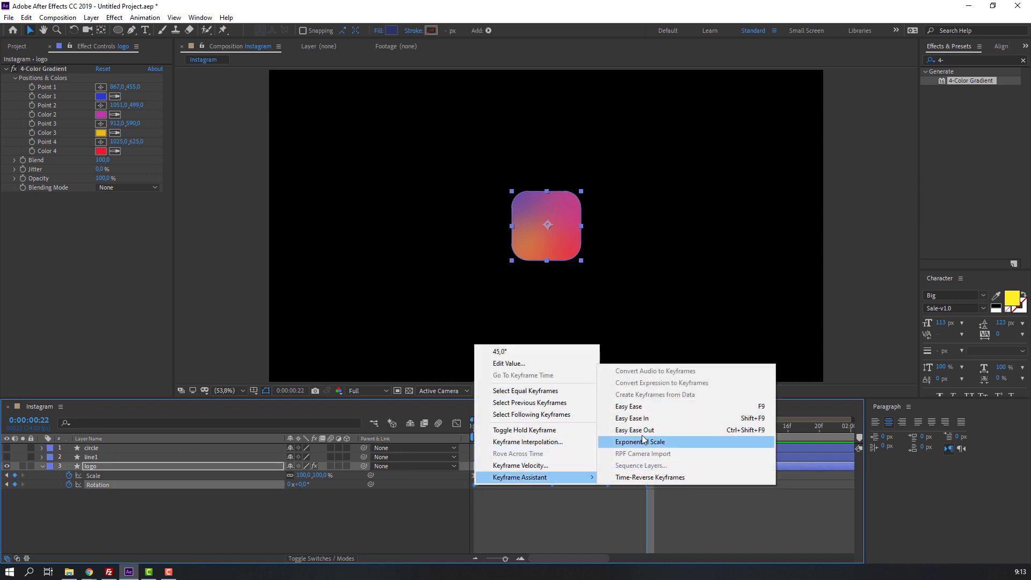
{"action": "left_click", "coordinate": [631, 411]}
{"action": "left_click", "coordinate": [556, 524]}
{"action": "key", "text": "space"}
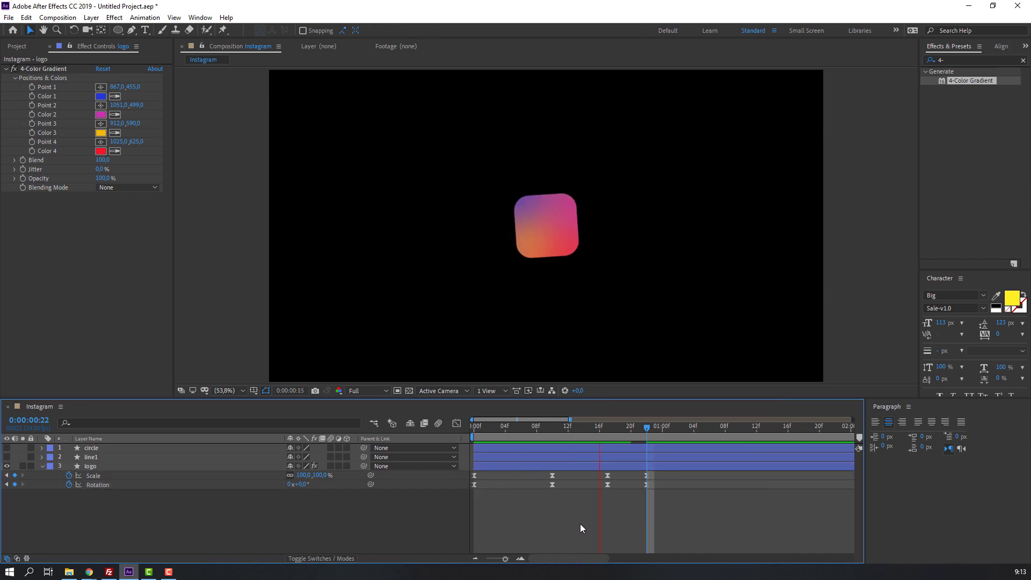
{"action": "scroll", "coordinate": [323, 332], "scroll_direction": "down", "scroll_amount": 3}
{"action": "scroll", "coordinate": [305, 311], "scroll_direction": "up", "scroll_amount": 2}
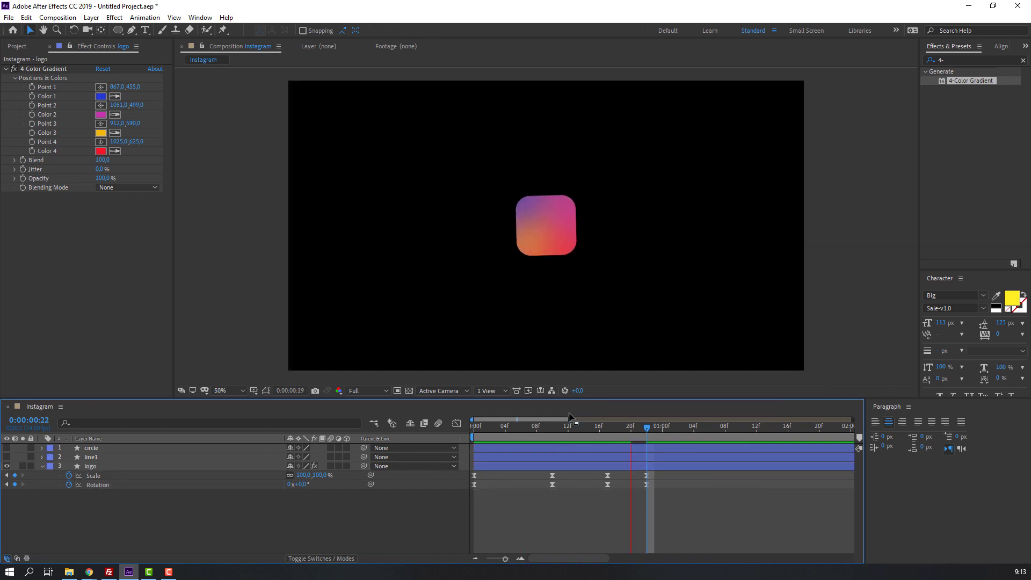
Collapse the logo layer's properties and make the line1 layer visible.
{"action": "left_click", "coordinate": [40, 468]}
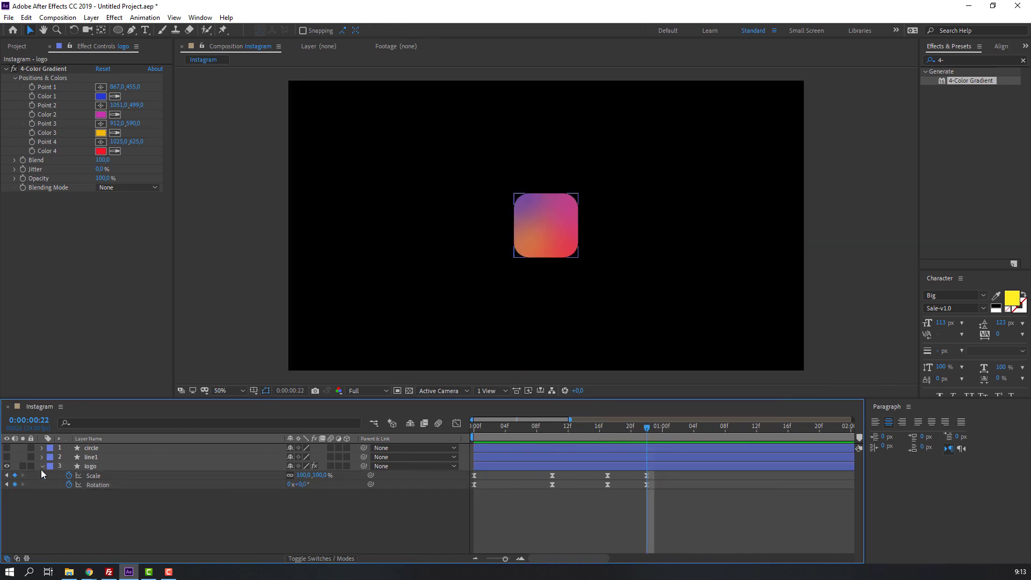
{"action": "left_click", "coordinate": [42, 467]}
{"action": "left_click", "coordinate": [54, 503]}
{"action": "left_click", "coordinate": [91, 458]}
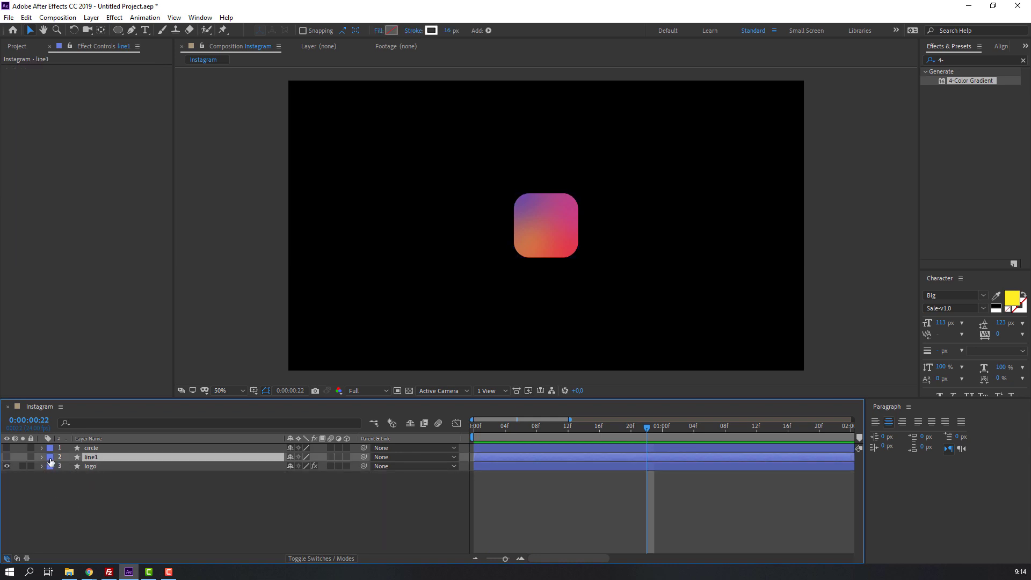
{"action": "left_click", "coordinate": [7, 457]}
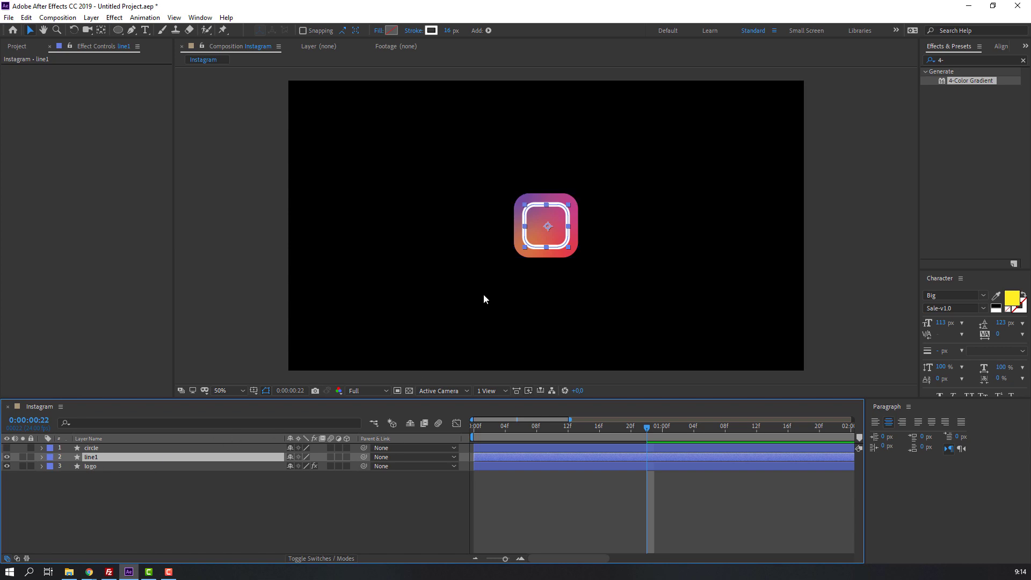
Add Trim Paths to the line1 shape layer.
{"action": "key", "text": "period"}
{"action": "key", "text": "period"}
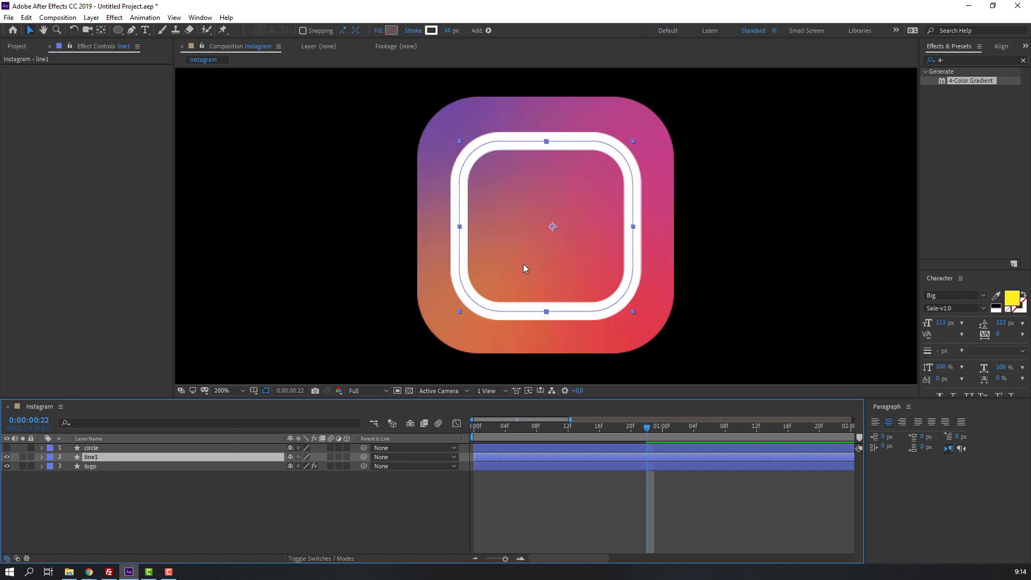
{"action": "left_click", "coordinate": [488, 31]}
{"action": "left_click", "coordinate": [552, 211]}
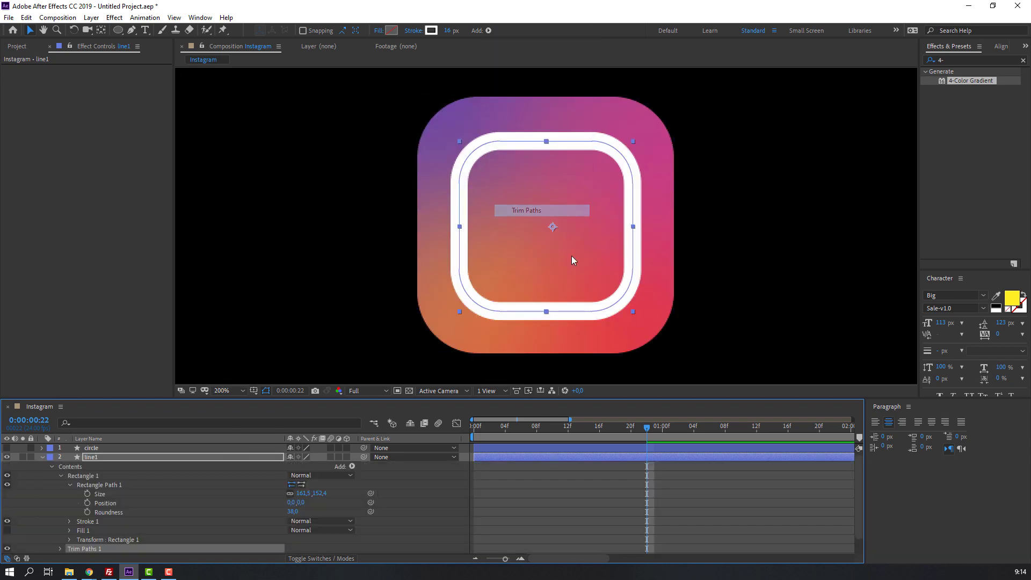
Add a 0% keyframe for the End of line1's Trim Paths 1 at 0:00:00:00.
{"action": "scroll", "coordinate": [143, 481], "scroll_direction": "down", "scroll_amount": 1}
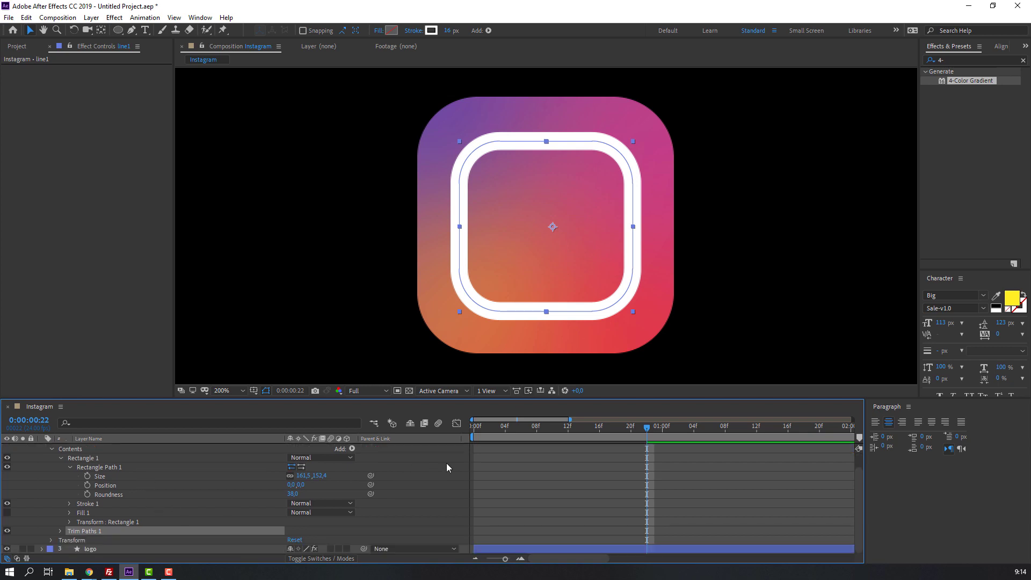
{"action": "scroll", "coordinate": [473, 468], "scroll_direction": "up", "scroll_amount": 1}
{"action": "left_click_drag", "start_coordinate": [594, 429], "coordinate": [463, 447]}
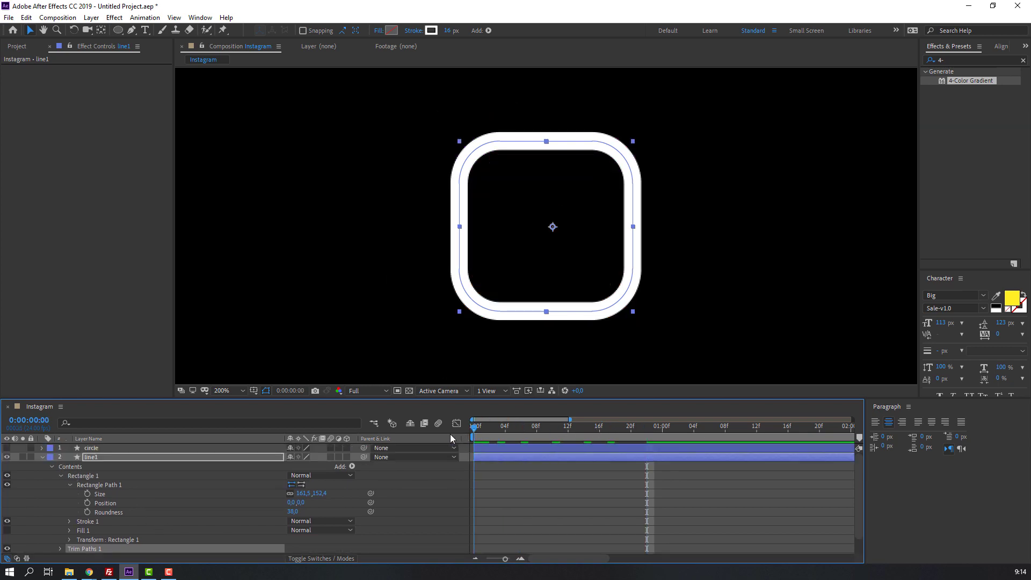
{"action": "scroll", "coordinate": [161, 507], "scroll_direction": "down", "scroll_amount": 1}
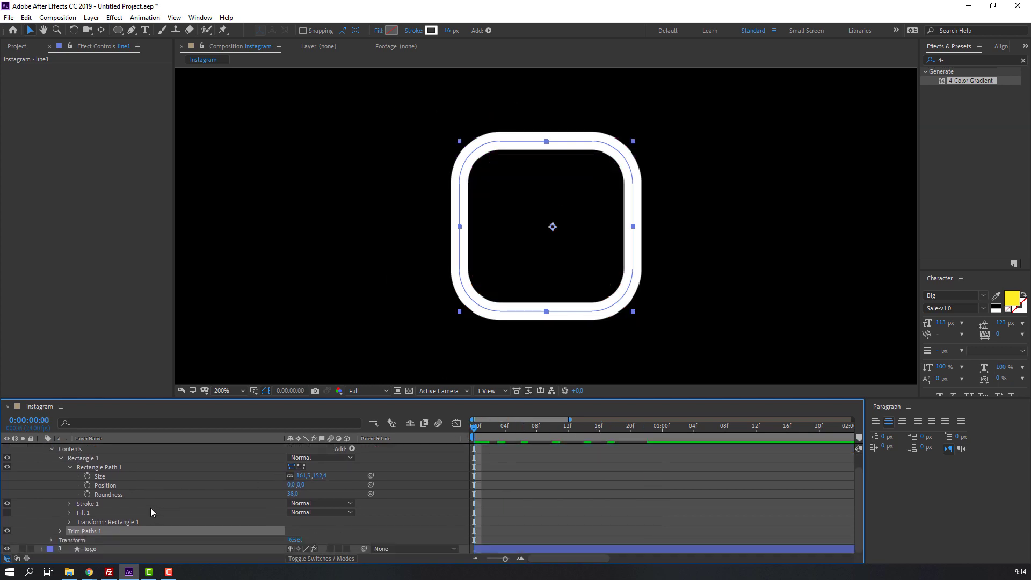
{"action": "left_click", "coordinate": [60, 531]}
{"action": "scroll", "coordinate": [40, 514], "scroll_direction": "down", "scroll_amount": 2}
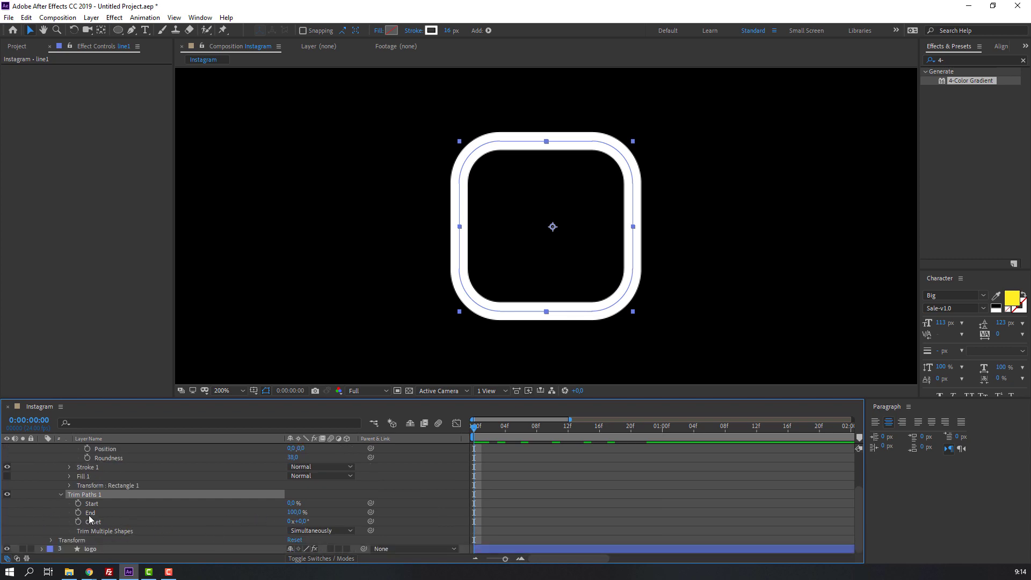
{"action": "left_click", "coordinate": [289, 515]}
{"action": "type", "text": "0"}
{"action": "key", "text": "Return"}
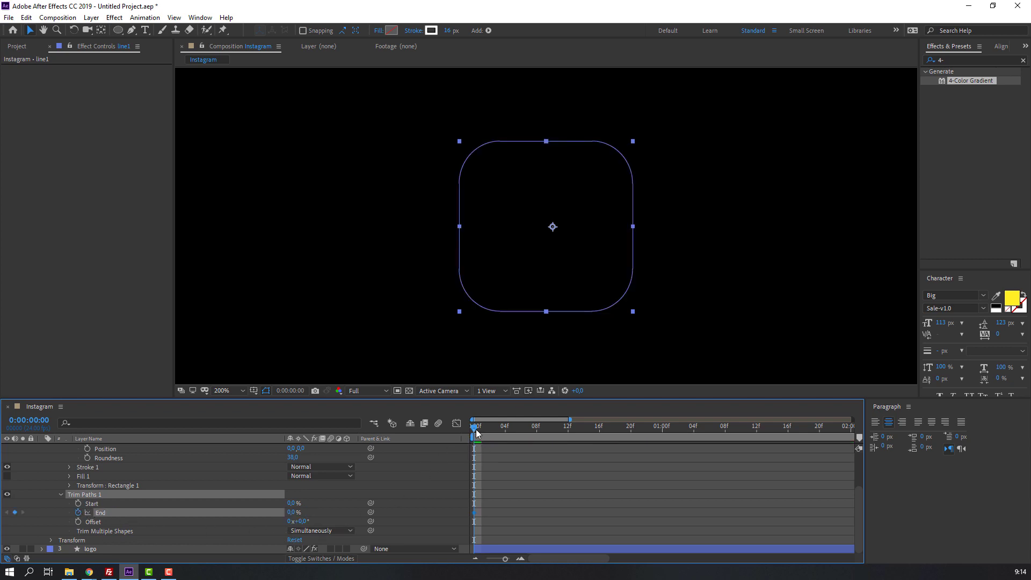
Set the Trim Paths End of line1 to 100% at 0:00:00:06 and preview the animation.
{"action": "left_click_drag", "start_coordinate": [476, 430], "coordinate": [505, 493]}
{"action": "key", "text": "space"}
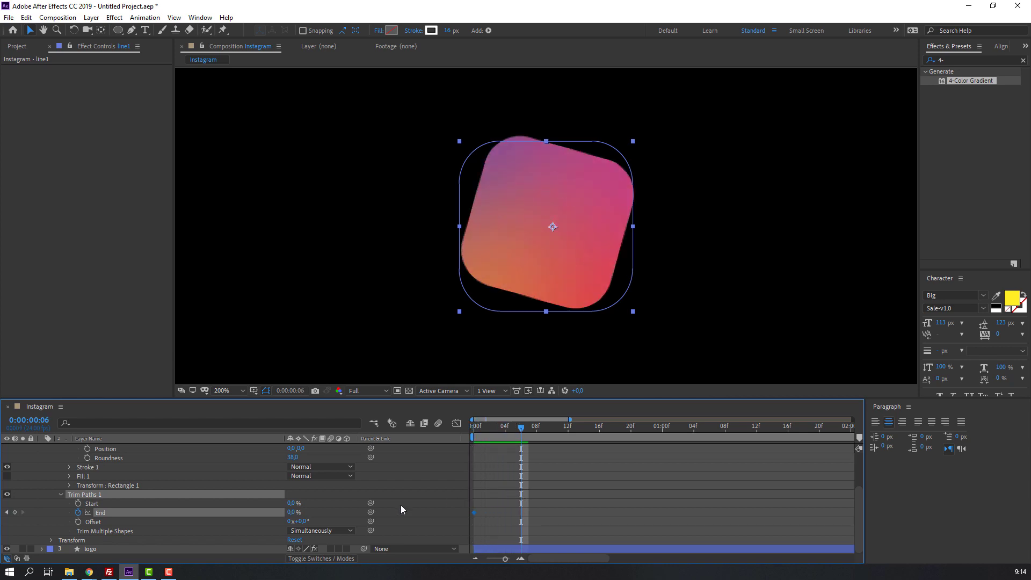
{"action": "left_click", "coordinate": [291, 513]}
{"action": "left_click", "coordinate": [290, 514]}
{"action": "type", "text": "100"}
{"action": "key", "text": "Return"}
{"action": "key", "text": "space"}
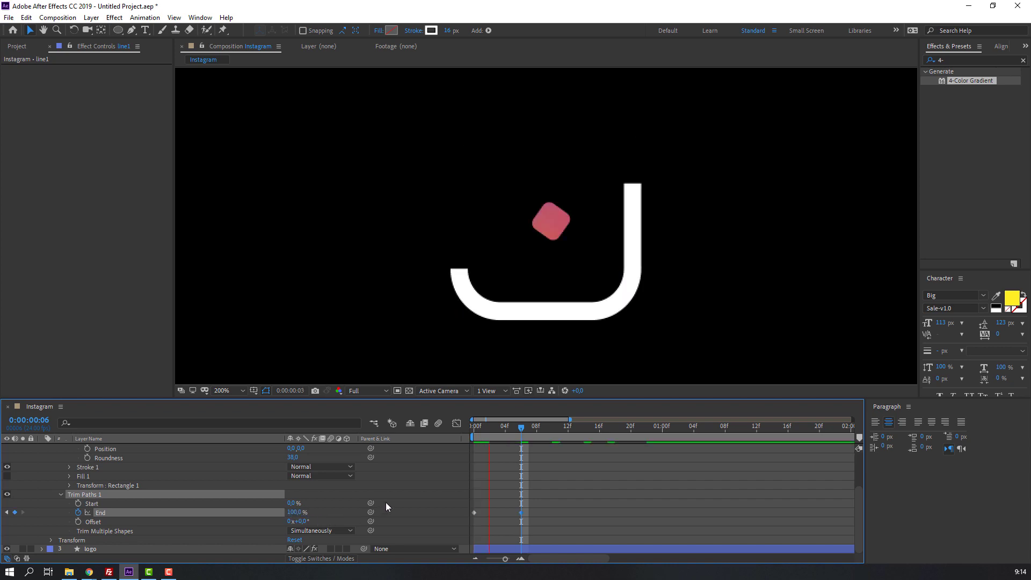
{"action": "key", "text": "space"}
Solo the line1 layer and preview its trim animation.
{"action": "scroll", "coordinate": [218, 511], "scroll_direction": "up", "scroll_amount": 3}
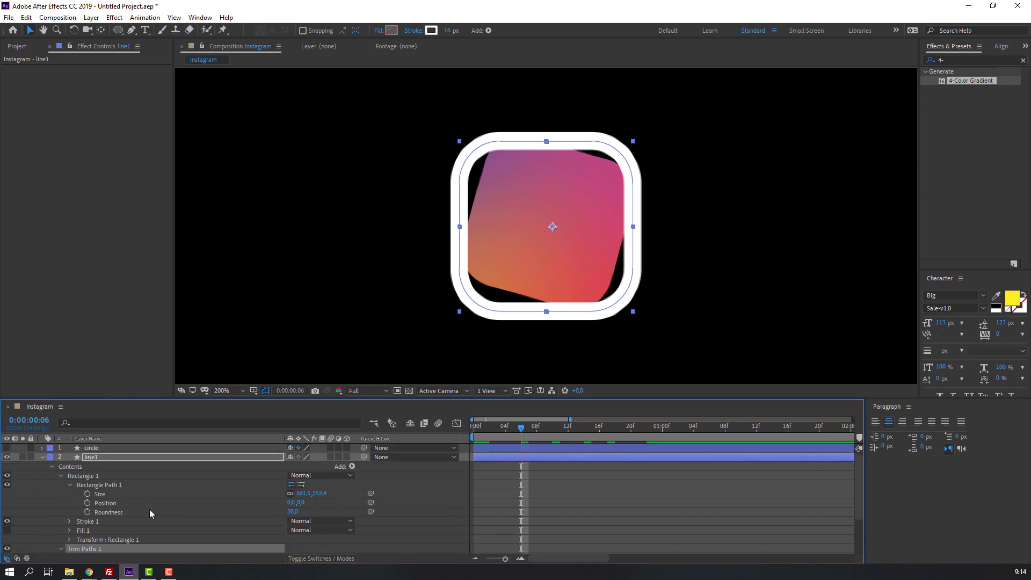
{"action": "left_click", "coordinate": [23, 457]}
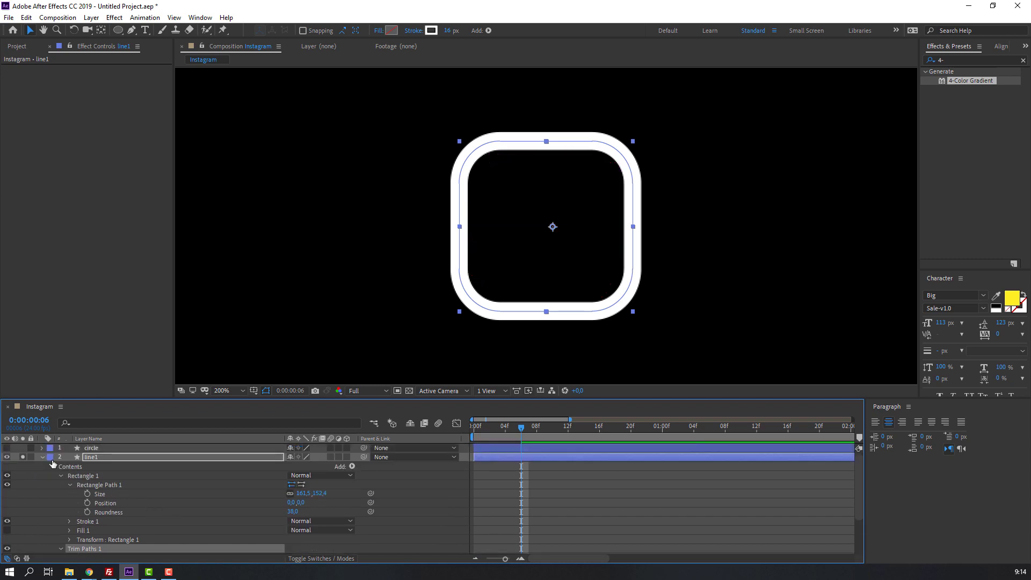
{"action": "scroll", "coordinate": [185, 506], "scroll_direction": "down", "scroll_amount": 3}
{"action": "key", "text": "space"}
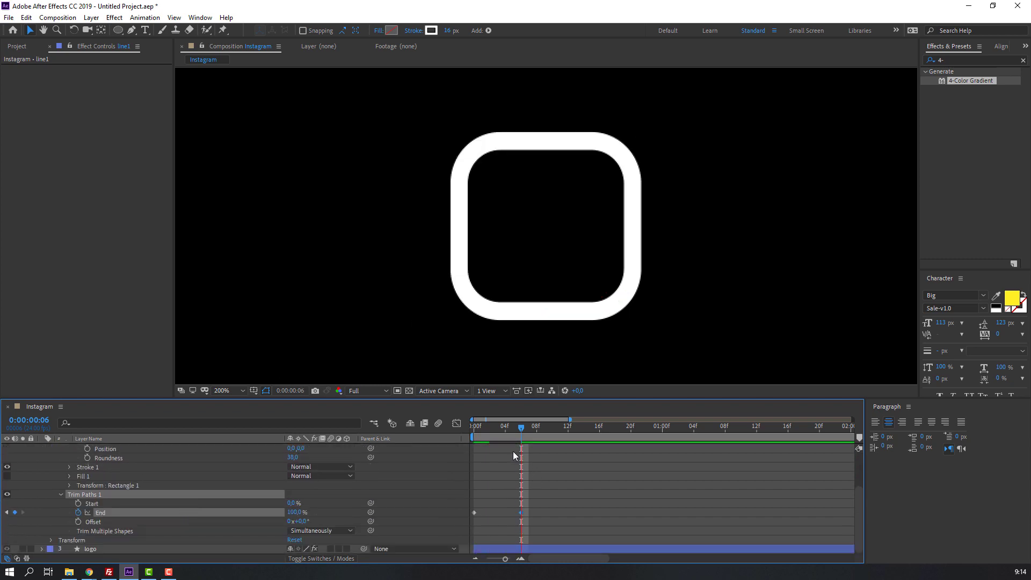
{"action": "key", "text": "space"}
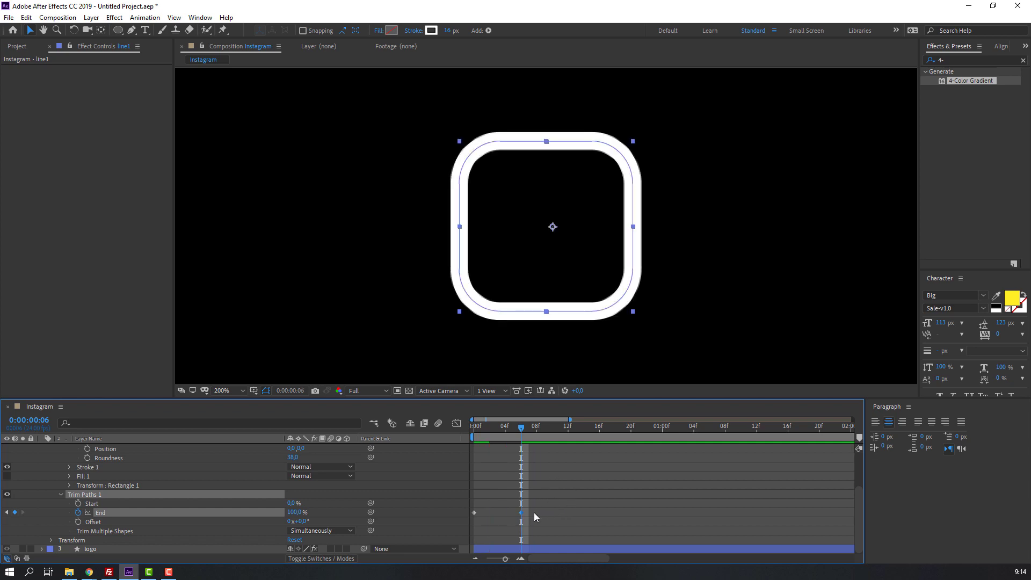
Move line1's 100% End keyframe out to about one second and preview the slower line reveal.
{"action": "left_click_drag", "start_coordinate": [522, 518], "coordinate": [665, 511]}
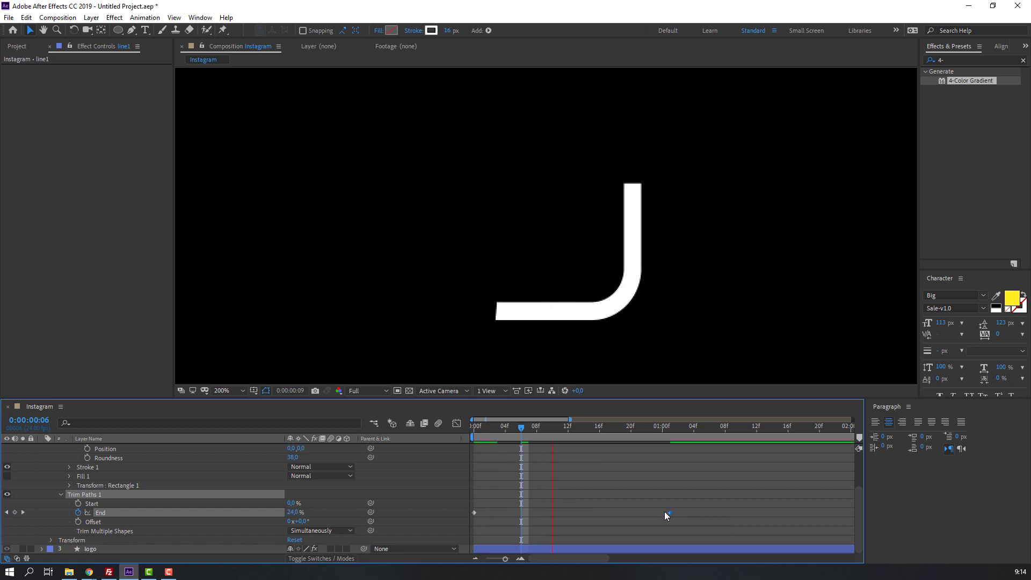
{"action": "key", "text": "minus"}
{"action": "key", "text": "minus"}
{"action": "key", "text": "space"}
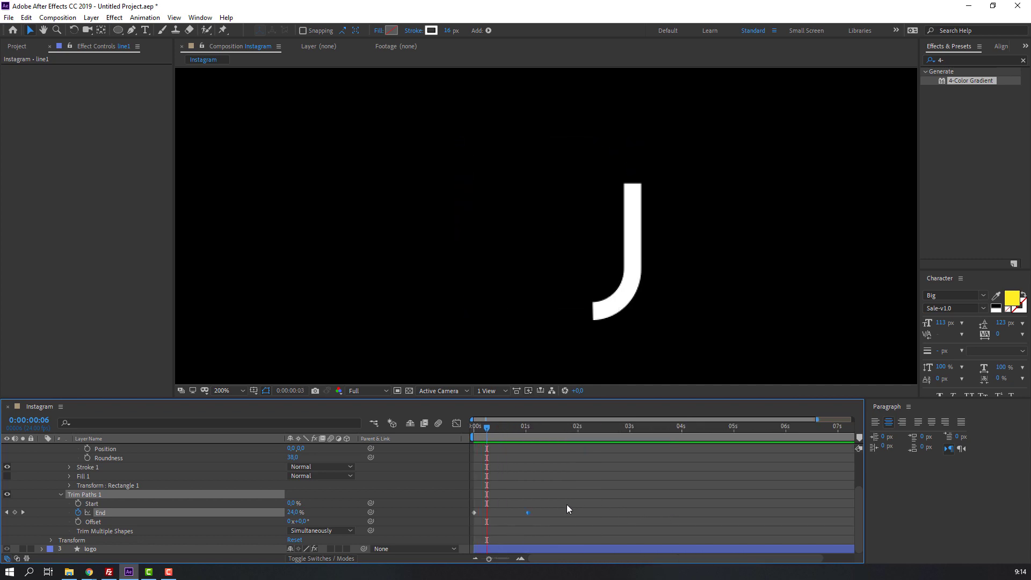
Apply Easy Ease to both of line1's Trim Paths End keyframes and preview the result.
{"action": "left_click_drag", "start_coordinate": [617, 501], "coordinate": [474, 519]}
{"action": "right_click", "coordinate": [474, 512]}
{"action": "mouse_move", "coordinate": [537, 505]}
{"action": "left_click", "coordinate": [639, 435]}
{"action": "key", "text": "space"}
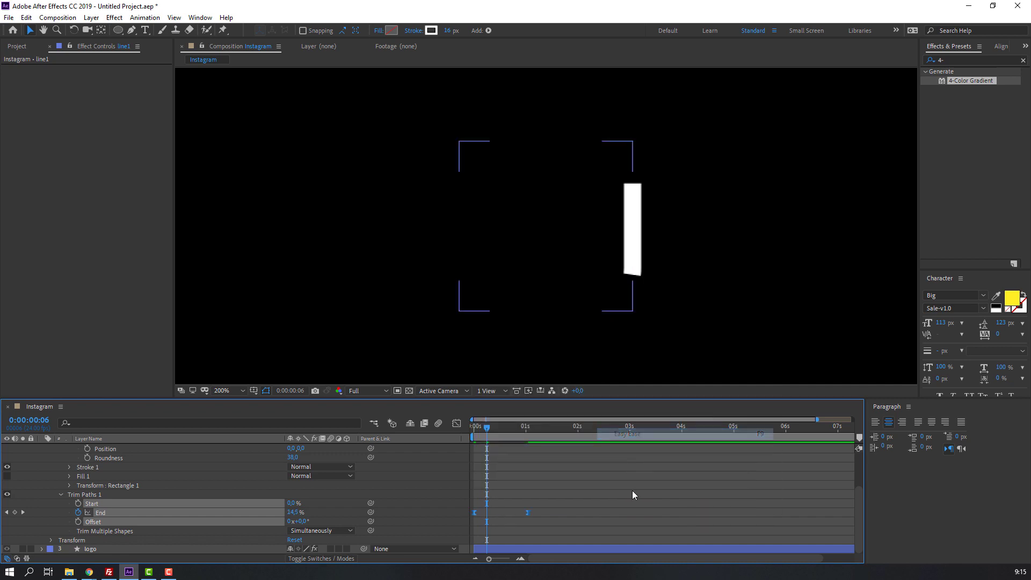
Move line1's last End keyframe to about 0:00:00:19 and shape the keyframes' speed graph into a steep central peak, previewing the result.
{"action": "left_click_drag", "start_coordinate": [555, 510], "coordinate": [454, 520]}
{"action": "left_click", "coordinate": [528, 513]}
{"action": "left_click", "coordinate": [456, 423]}
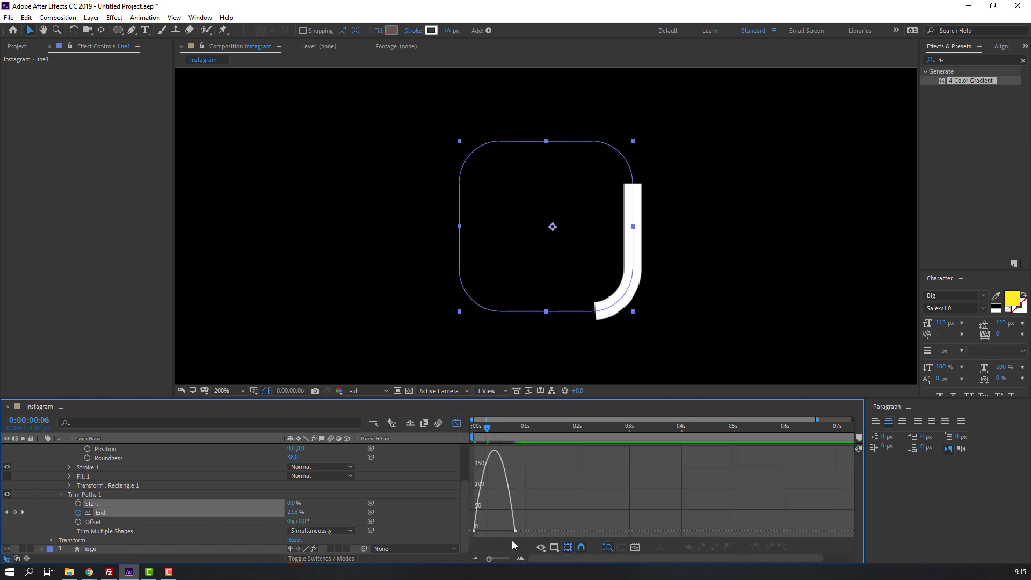
{"action": "left_click", "coordinate": [493, 532]}
{"action": "left_click_drag", "start_coordinate": [482, 532], "coordinate": [505, 532]}
{"action": "key", "text": "space"}
{"action": "key", "text": "space"}
{"action": "key", "text": "space"}
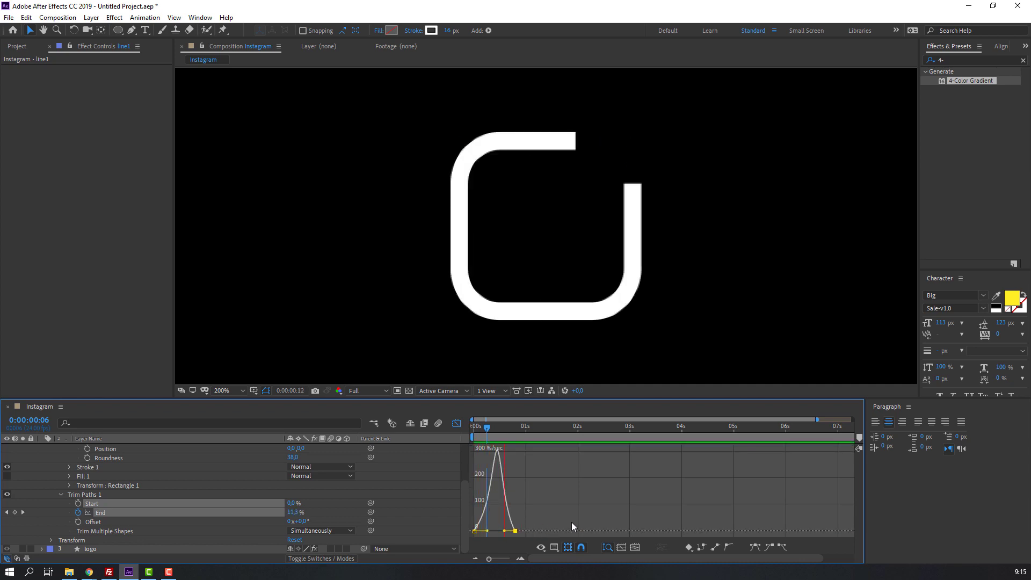
{"action": "key", "text": "space"}
{"action": "left_click", "coordinate": [456, 423]}
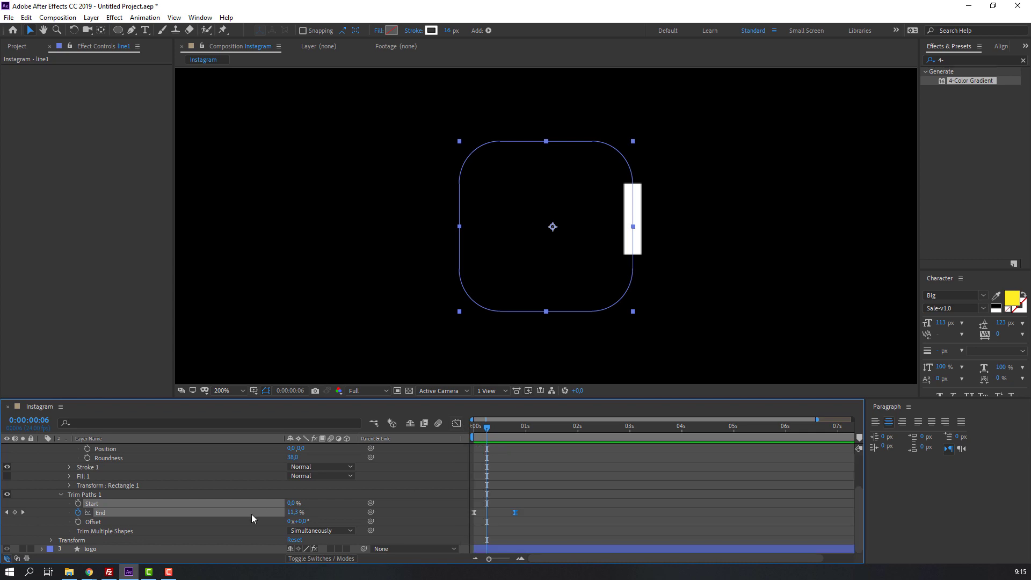
Set the line cap of line1's Stroke 1 to Round Cap and preview the animation.
{"action": "scroll", "coordinate": [129, 519], "scroll_direction": "up", "scroll_amount": 3}
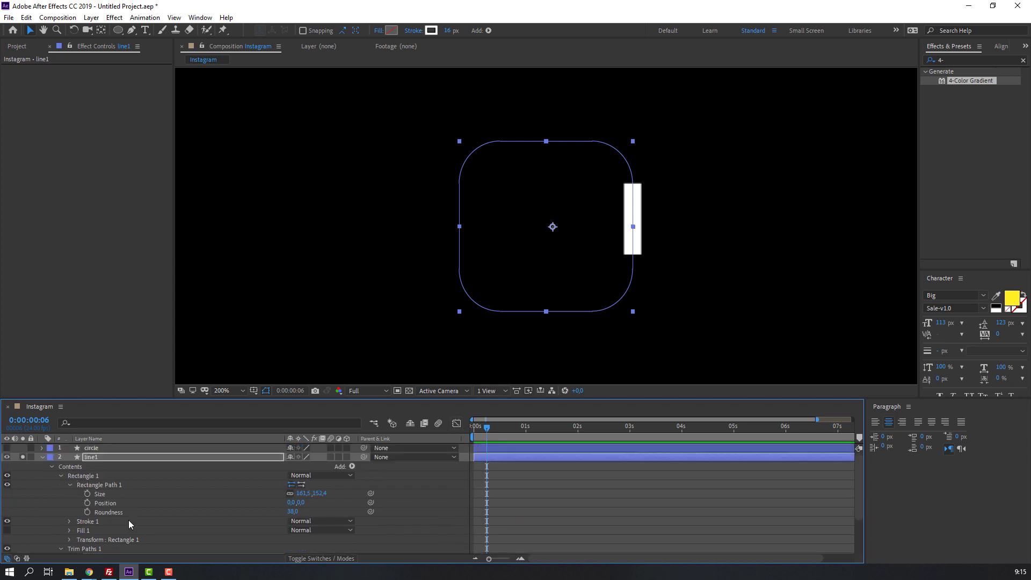
{"action": "scroll", "coordinate": [62, 500], "scroll_direction": "down", "scroll_amount": 3}
{"action": "left_click", "coordinate": [84, 495]}
{"action": "left_click", "coordinate": [69, 493]}
{"action": "scroll", "coordinate": [59, 503], "scroll_direction": "down", "scroll_amount": 3}
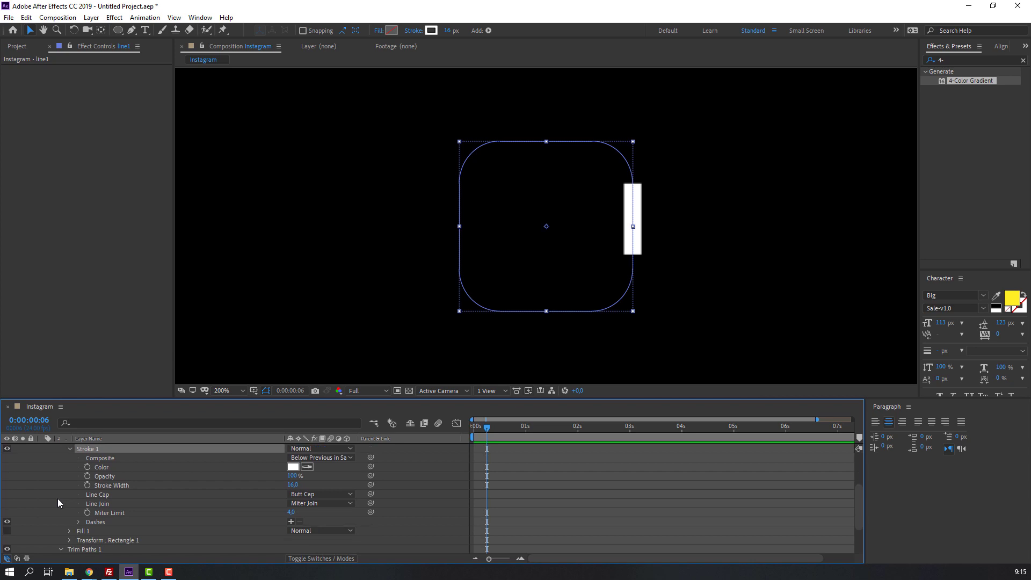
{"action": "left_click", "coordinate": [301, 495]}
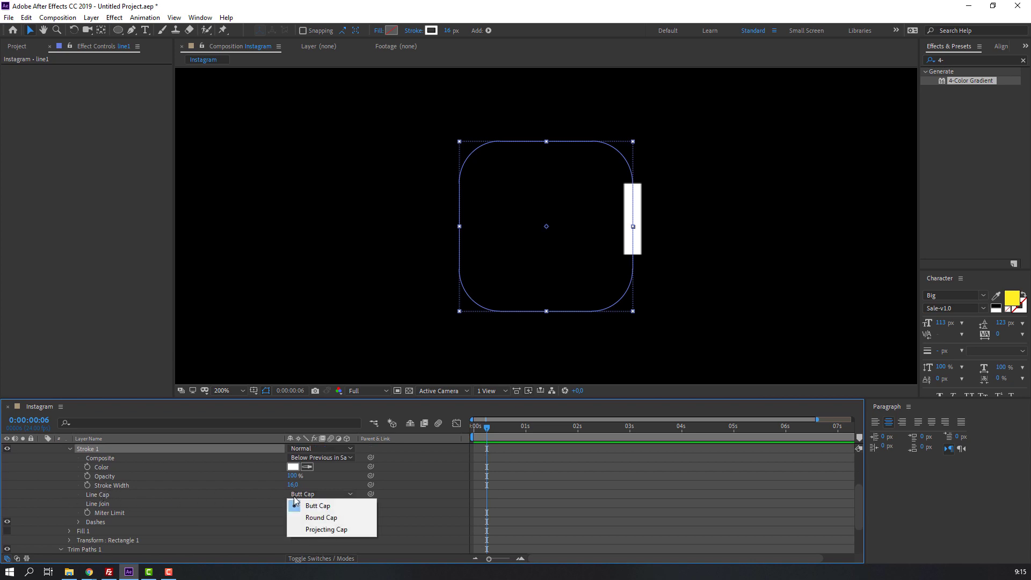
{"action": "left_click", "coordinate": [311, 518]}
{"action": "key", "text": "period"}
{"action": "left_click_drag", "start_coordinate": [725, 315], "coordinate": [441, 269]}
{"action": "left_click", "coordinate": [465, 247]}
{"action": "key", "text": "comma"}
{"action": "key", "text": "space"}
{"action": "key", "text": "comma"}
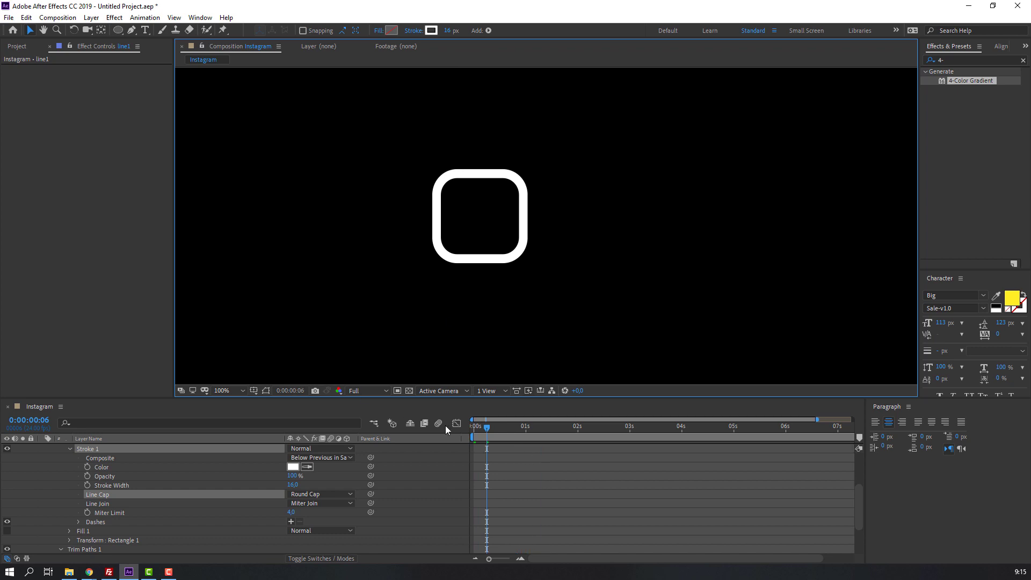
{"action": "key", "text": "space"}
Copy Trim Paths 1 from the line1 layer and turn off the layer's solo.
{"action": "scroll", "coordinate": [57, 482], "scroll_direction": "up", "scroll_amount": 3}
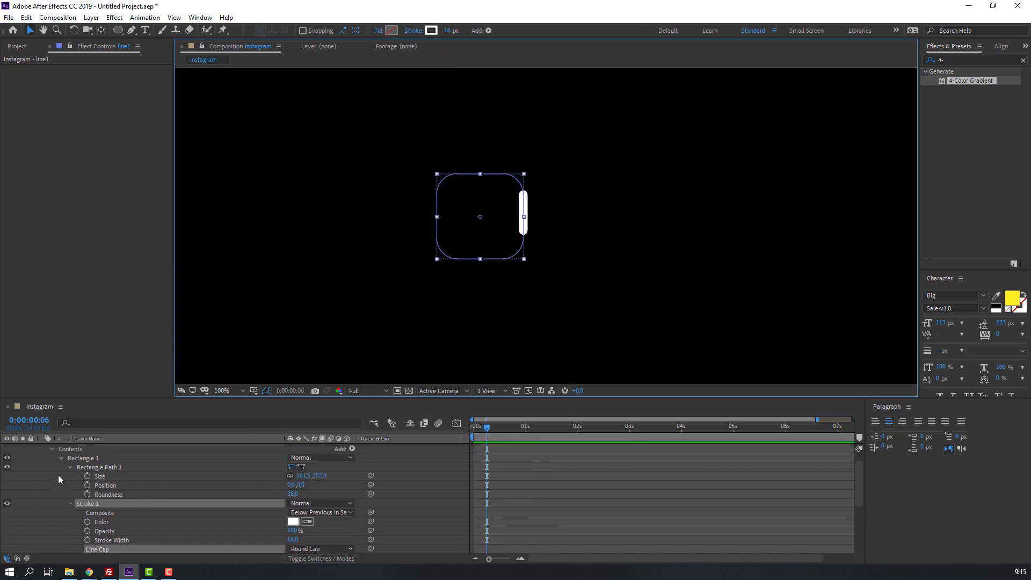
{"action": "scroll", "coordinate": [43, 462], "scroll_direction": "up", "scroll_amount": 1}
{"action": "left_click", "coordinate": [46, 459]}
{"action": "left_click", "coordinate": [45, 459]}
{"action": "left_click", "coordinate": [46, 460]}
{"action": "left_click", "coordinate": [43, 458]}
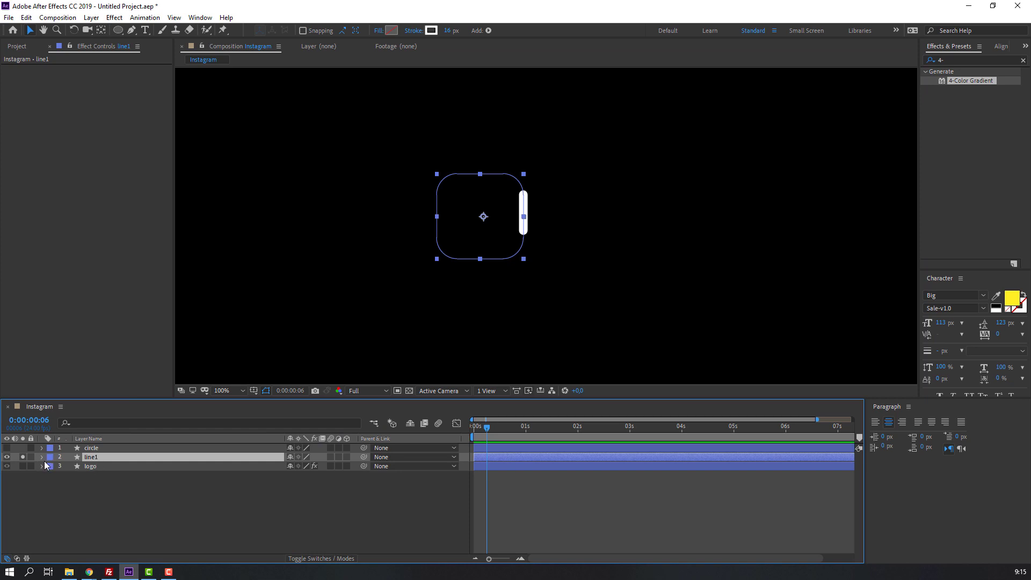
{"action": "left_click", "coordinate": [43, 457]}
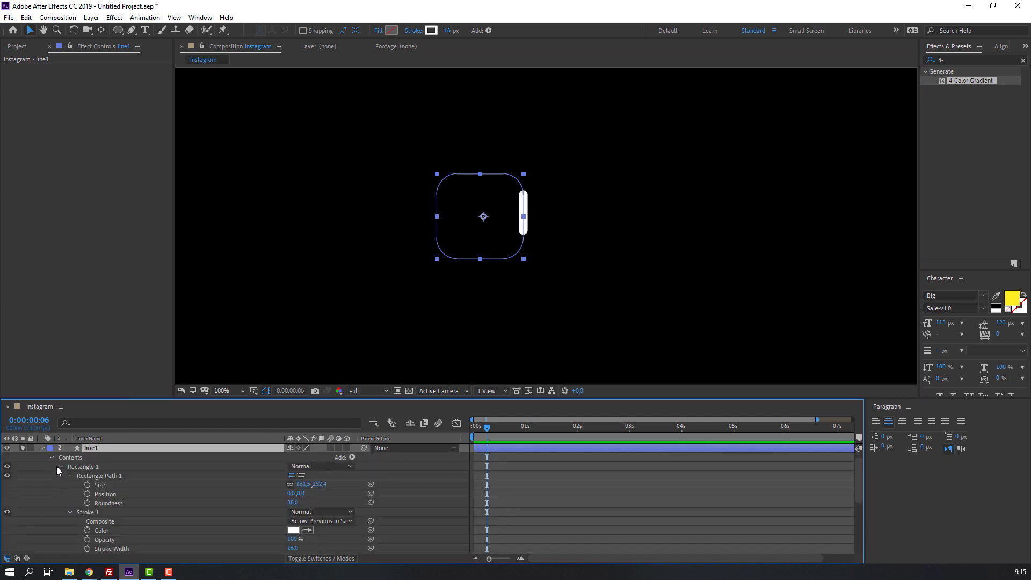
{"action": "left_click", "coordinate": [59, 467]}
{"action": "left_click", "coordinate": [98, 487]}
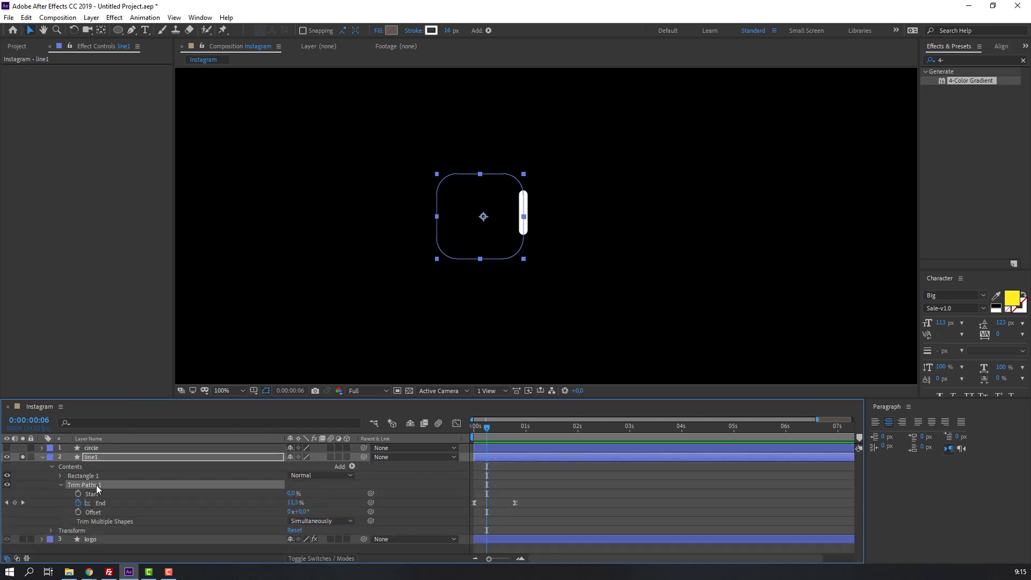
{"action": "left_click", "coordinate": [60, 485]}
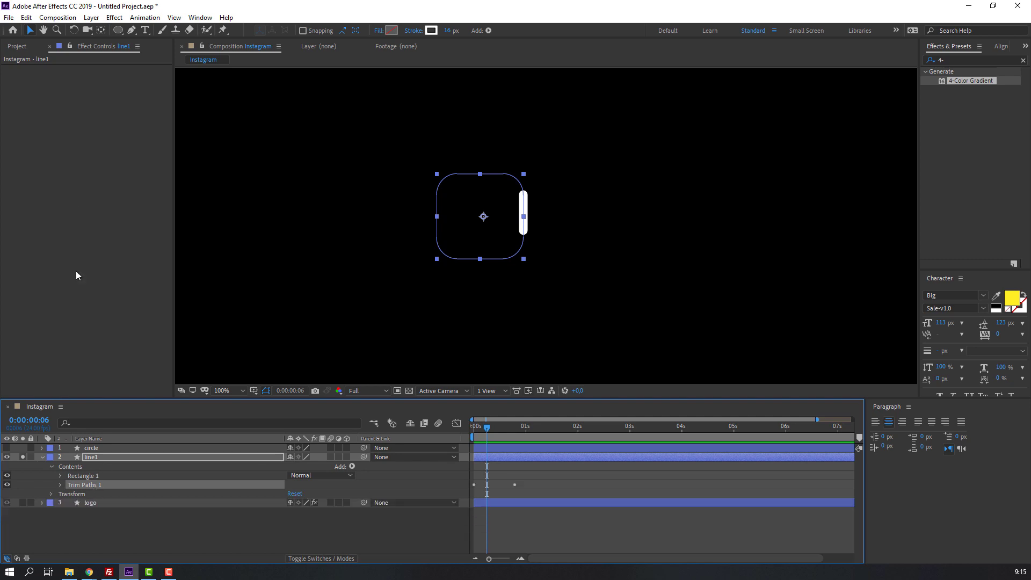
{"action": "left_click", "coordinate": [26, 18]}
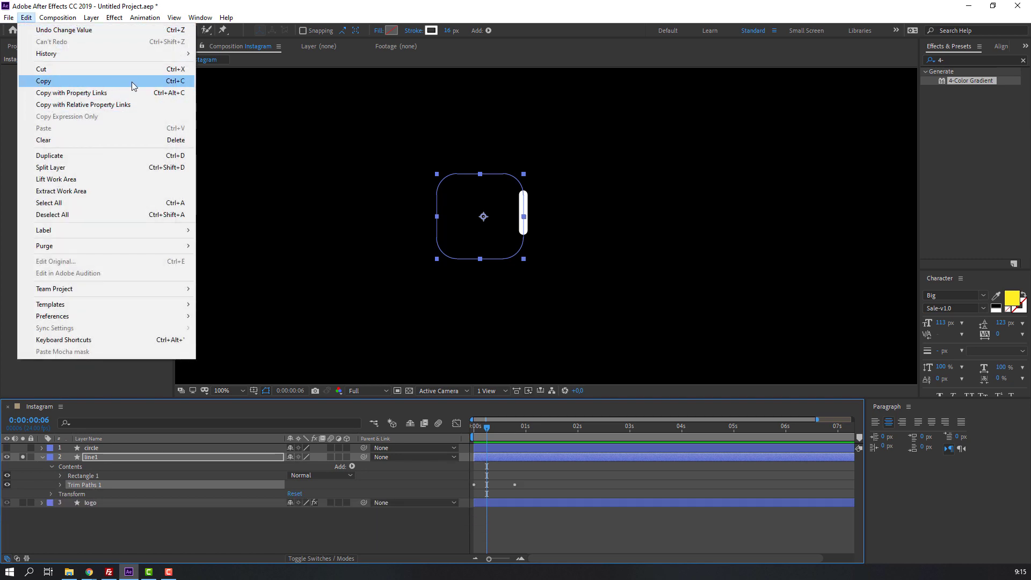
{"action": "left_click", "coordinate": [179, 86]}
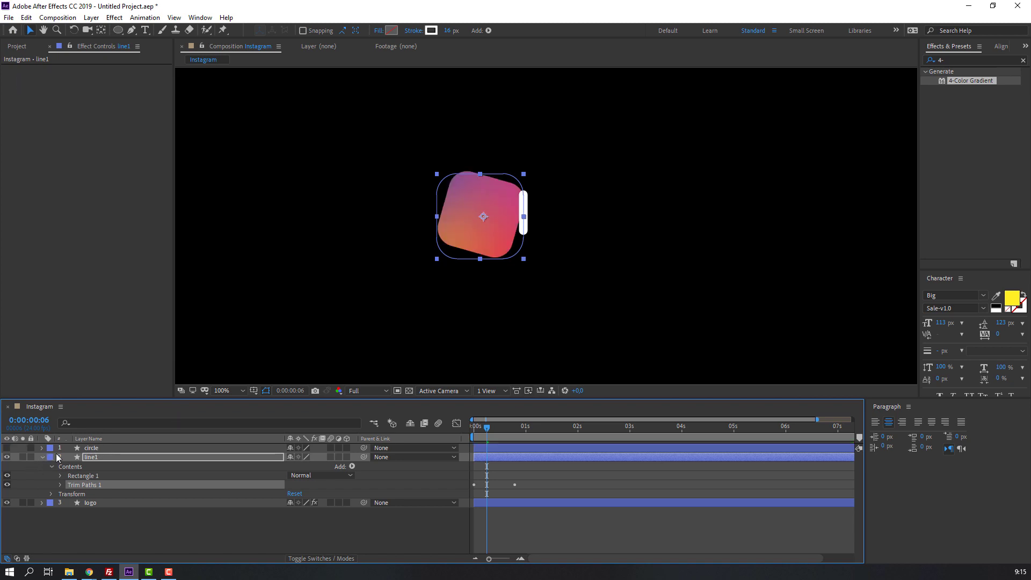
Make the circle layer visible and paste the copied Trim Paths onto it at 0:00:00:00, previewing the result.
{"action": "left_click", "coordinate": [78, 450]}
{"action": "left_click", "coordinate": [7, 448]}
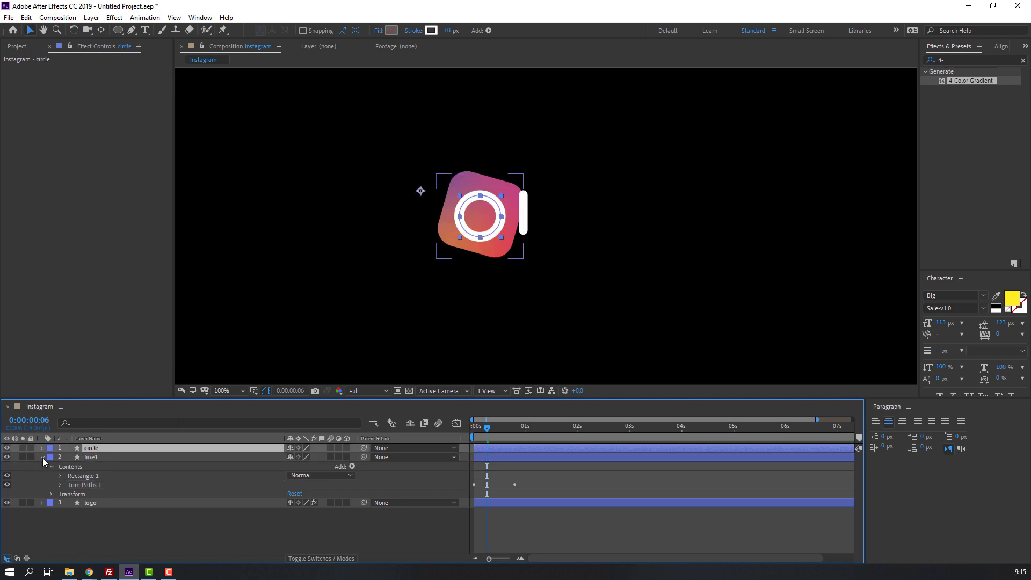
{"action": "left_click", "coordinate": [43, 457]}
{"action": "left_click_drag", "start_coordinate": [485, 435], "coordinate": [465, 436]}
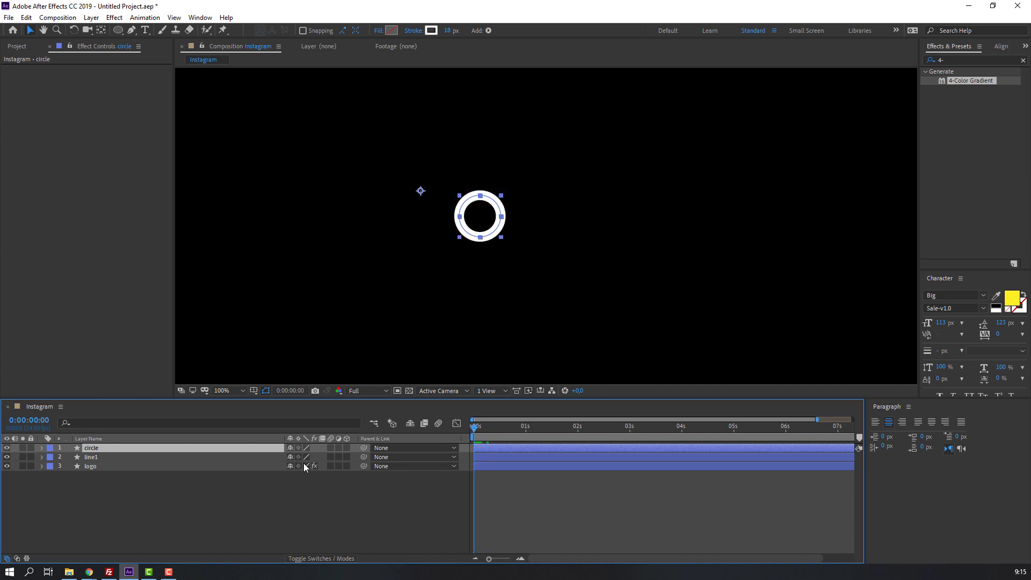
{"action": "left_click", "coordinate": [299, 525]}
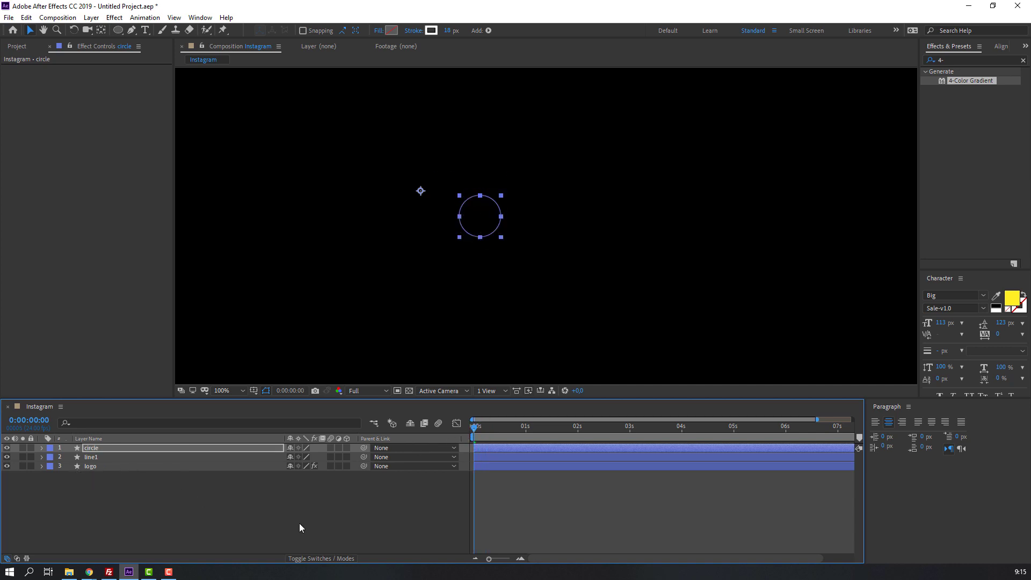
{"action": "key", "text": "space"}
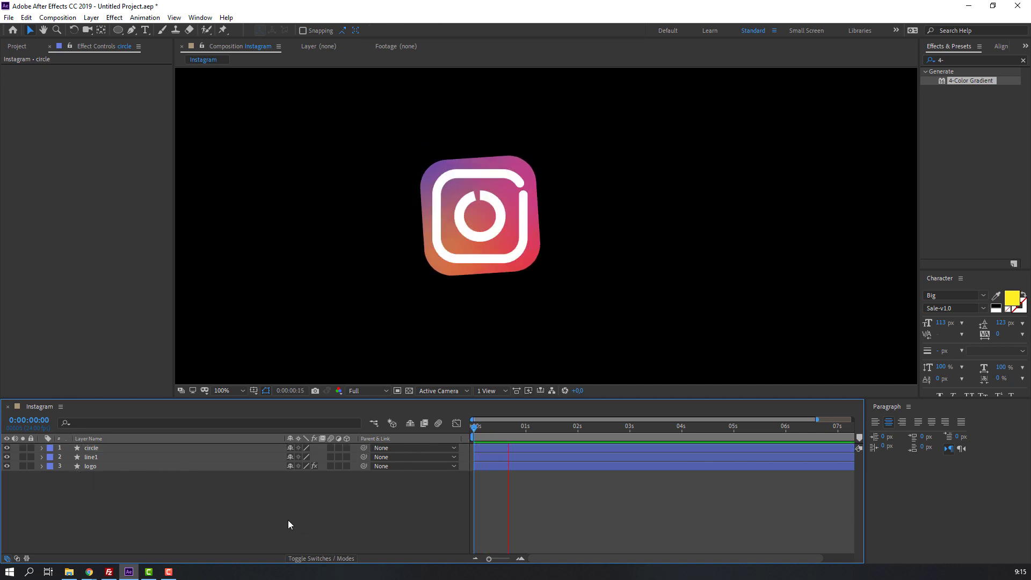
{"action": "key", "text": "space"}
Set the line cap of the circle layer's Stroke 1 to Round Cap and preview the animation.
{"action": "left_click_drag", "start_coordinate": [480, 431], "coordinate": [487, 427]}
{"action": "key", "text": "period"}
{"action": "left_click", "coordinate": [433, 171]}
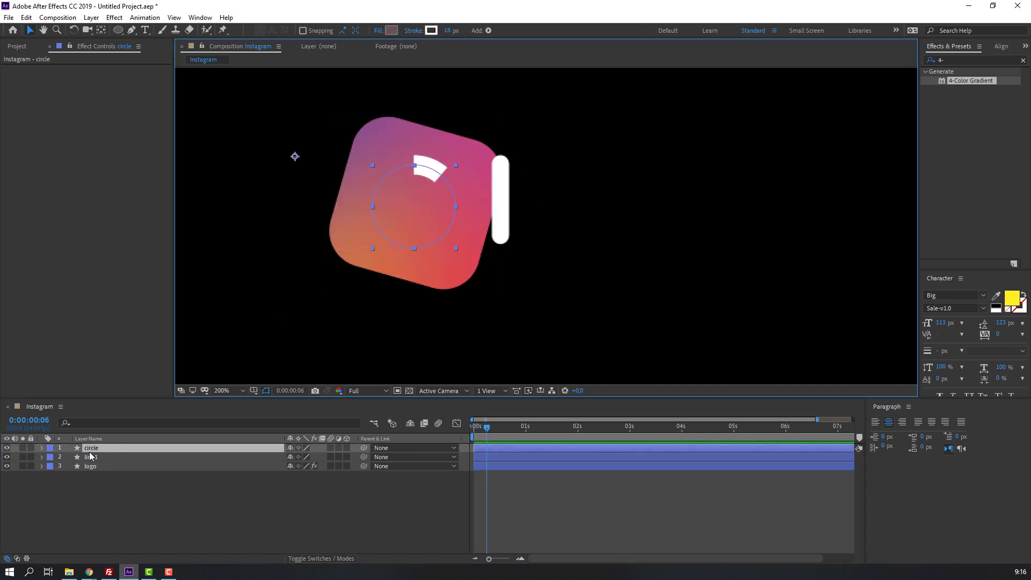
{"action": "left_click", "coordinate": [41, 448]}
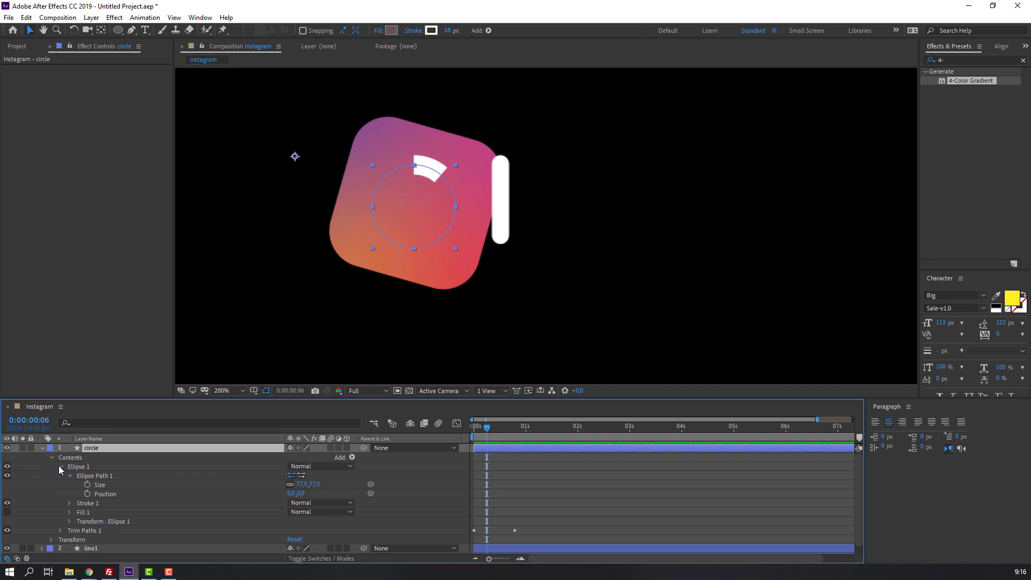
{"action": "left_click", "coordinate": [69, 503]}
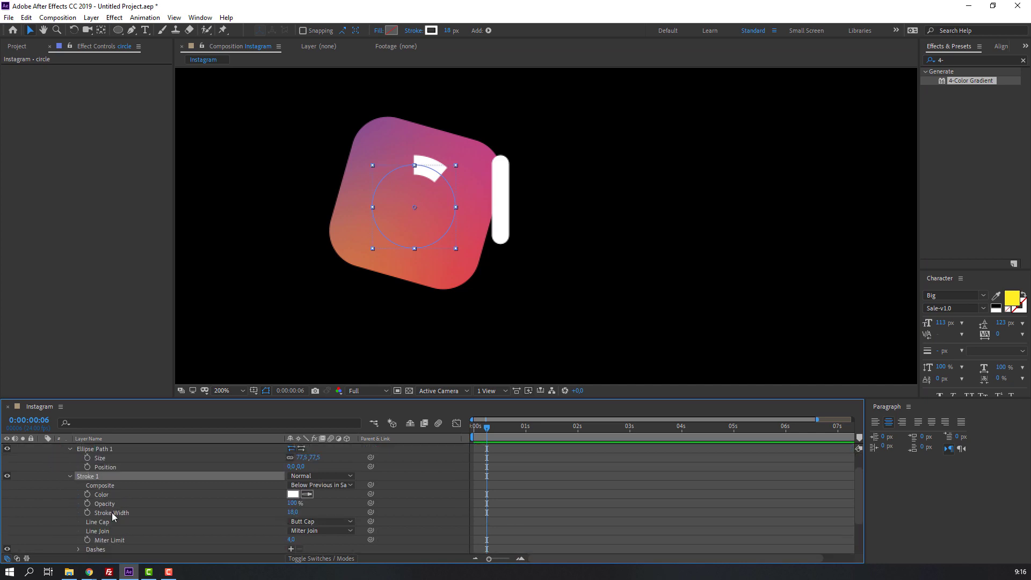
{"action": "left_click", "coordinate": [335, 526]}
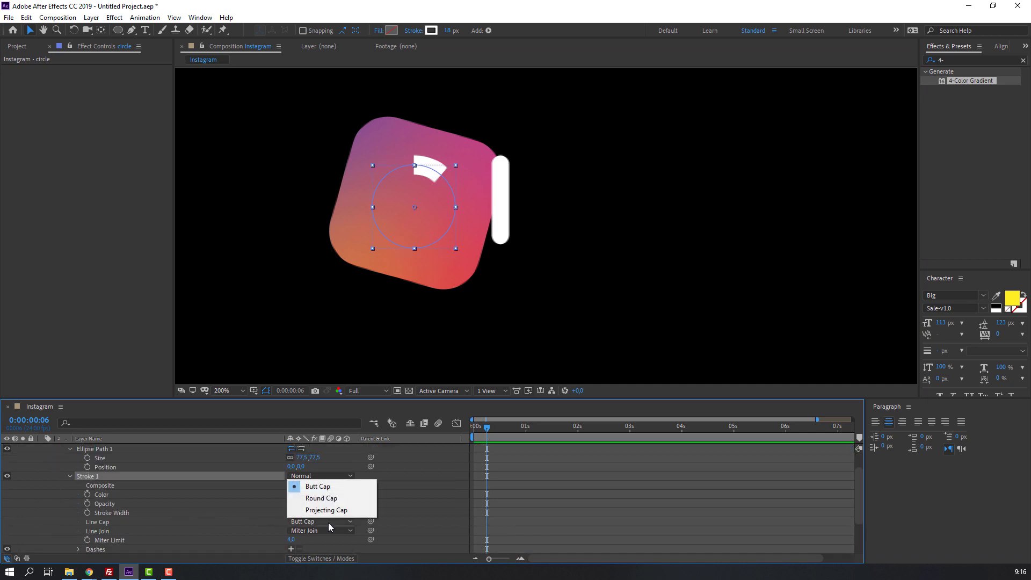
{"action": "left_click", "coordinate": [317, 498]}
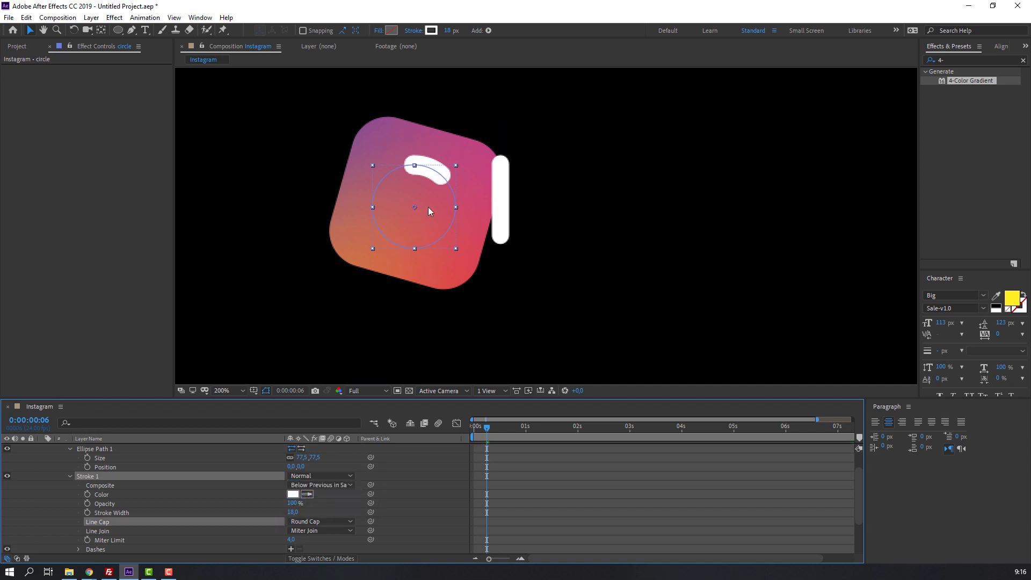
{"action": "key", "text": "space"}
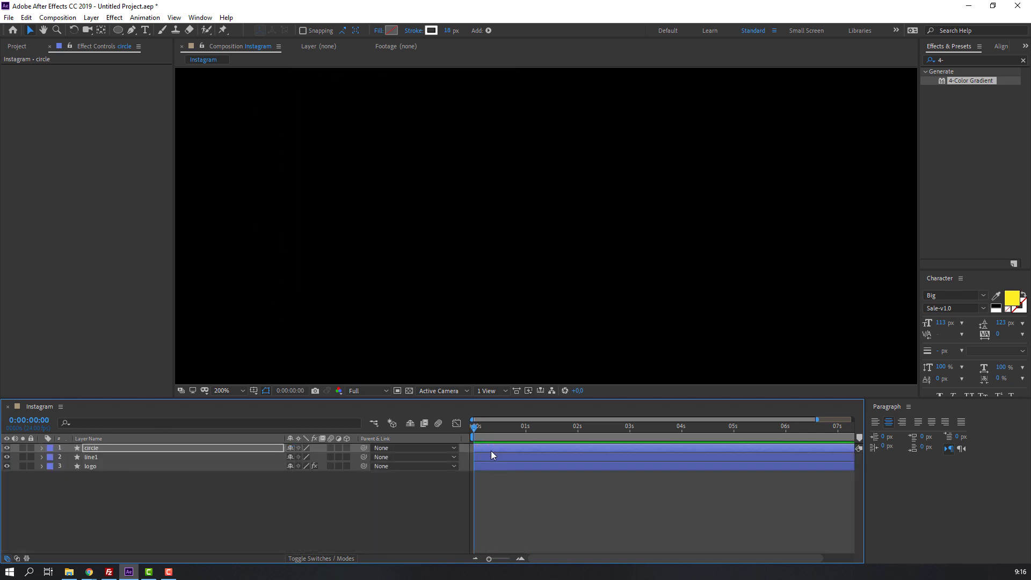
Shift the circle layer to start two frames after line1, previewing the offset line reveals.
{"action": "left_click", "coordinate": [98, 450]}
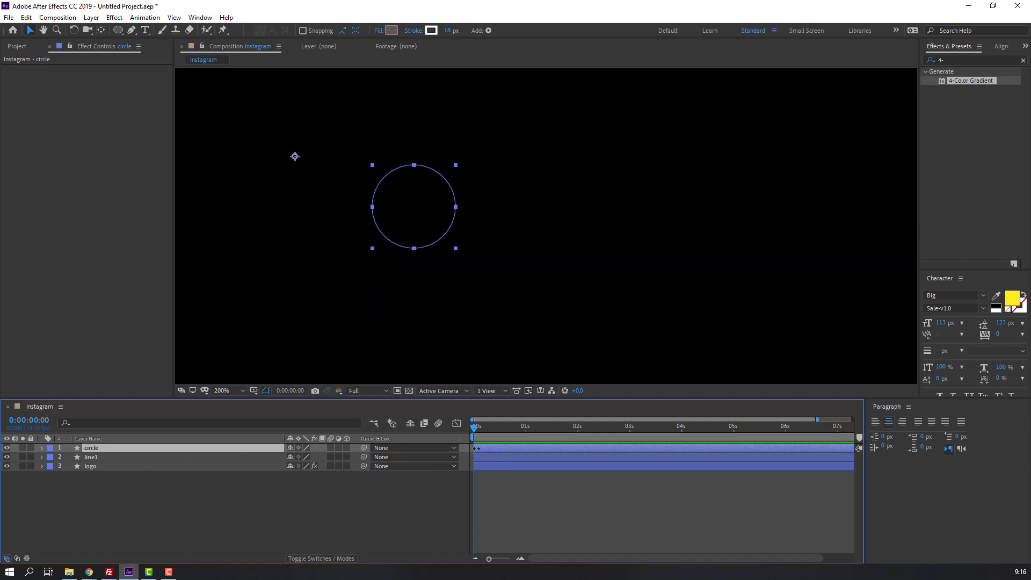
{"action": "left_click_drag", "start_coordinate": [482, 451], "coordinate": [484, 450]}
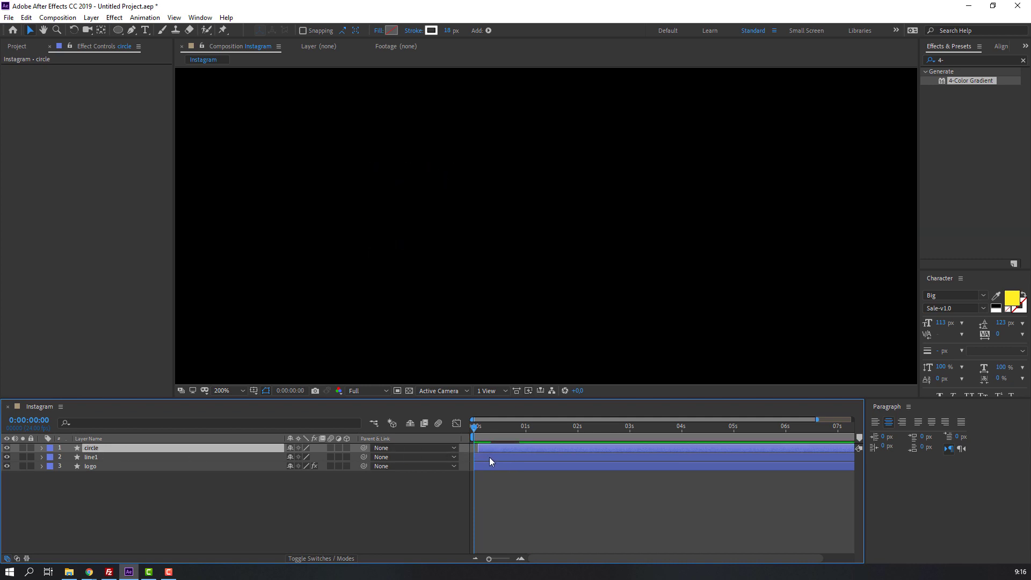
{"action": "key", "text": "space"}
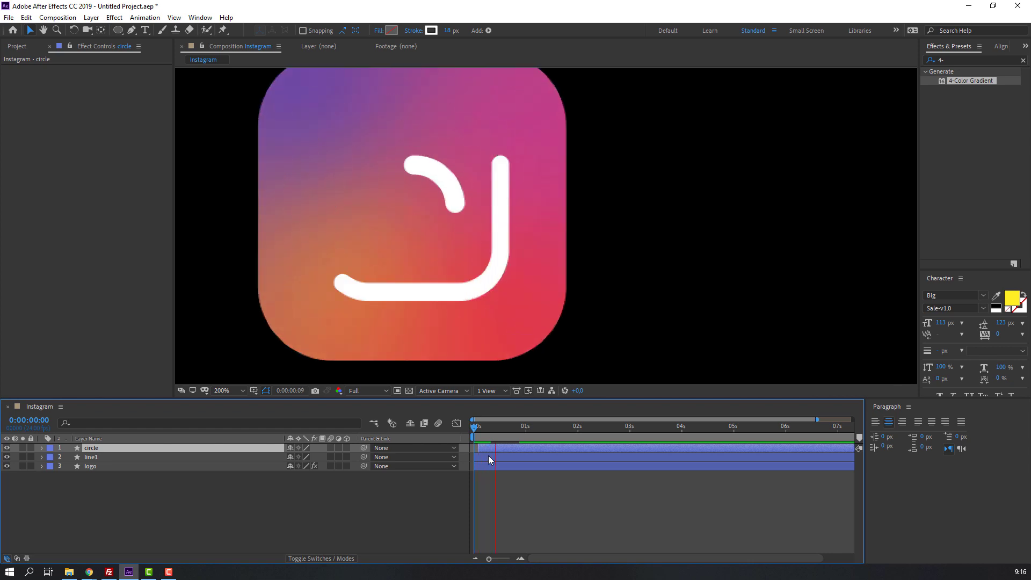
{"action": "key", "text": "space"}
{"action": "scroll", "coordinate": [420, 263], "scroll_direction": "down", "scroll_amount": 1}
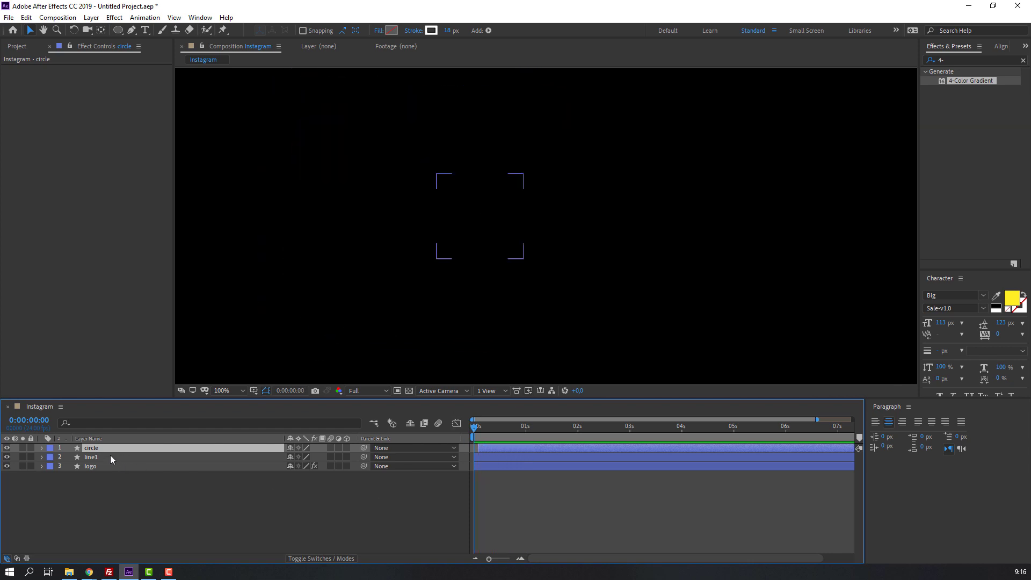
Move the circle and line1 layers together so that line1 starts at about 0:00:00:15, keeping their offset, and preview.
{"action": "left_click", "coordinate": [110, 457], "text": "shift"}
{"action": "left_click_drag", "start_coordinate": [483, 459], "coordinate": [580, 457]}
{"action": "left_click", "coordinate": [487, 427]}
{"action": "left_click_drag", "start_coordinate": [487, 428], "coordinate": [535, 428]}
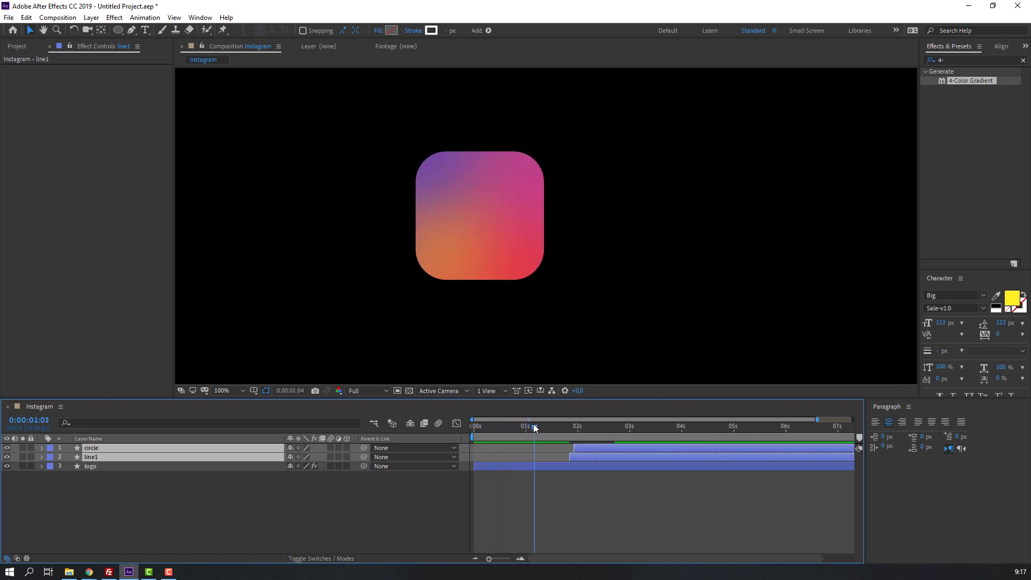
{"action": "left_click_drag", "start_coordinate": [581, 457], "coordinate": [534, 457]}
{"action": "key", "text": "space"}
{"action": "left_click", "coordinate": [347, 315]}
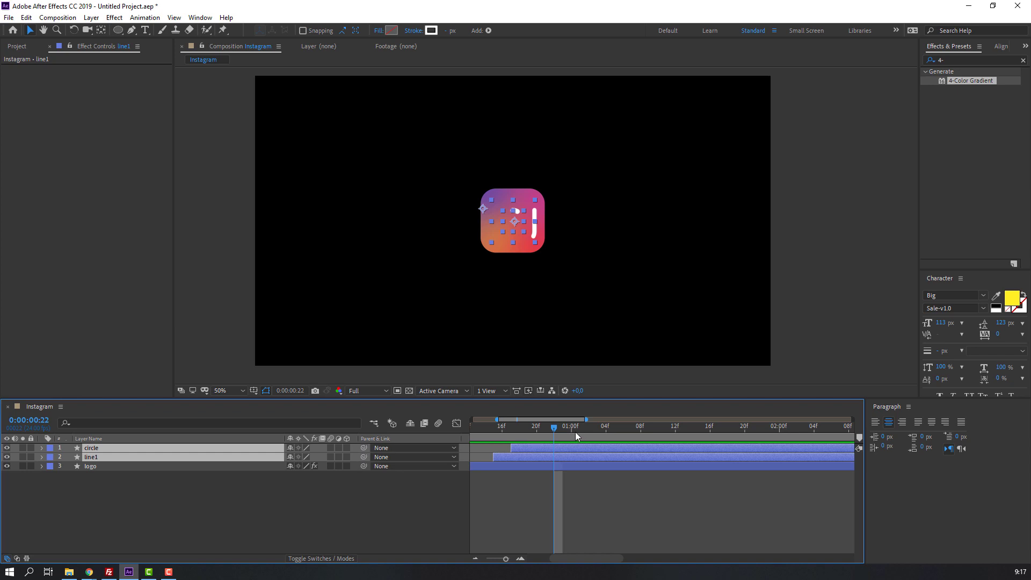
Parent the circle and line1 layers to logo and shift both earlier so line1 starts at about 0:00:00:08, previewing the result.
{"action": "left_click_drag", "start_coordinate": [368, 450], "coordinate": [96, 467]}
{"action": "left_click", "coordinate": [514, 487]}
{"action": "left_click", "coordinate": [515, 456]}
{"action": "left_click", "coordinate": [526, 450], "text": "shift"}
{"action": "left_click_drag", "start_coordinate": [531, 488], "coordinate": [679, 493]}
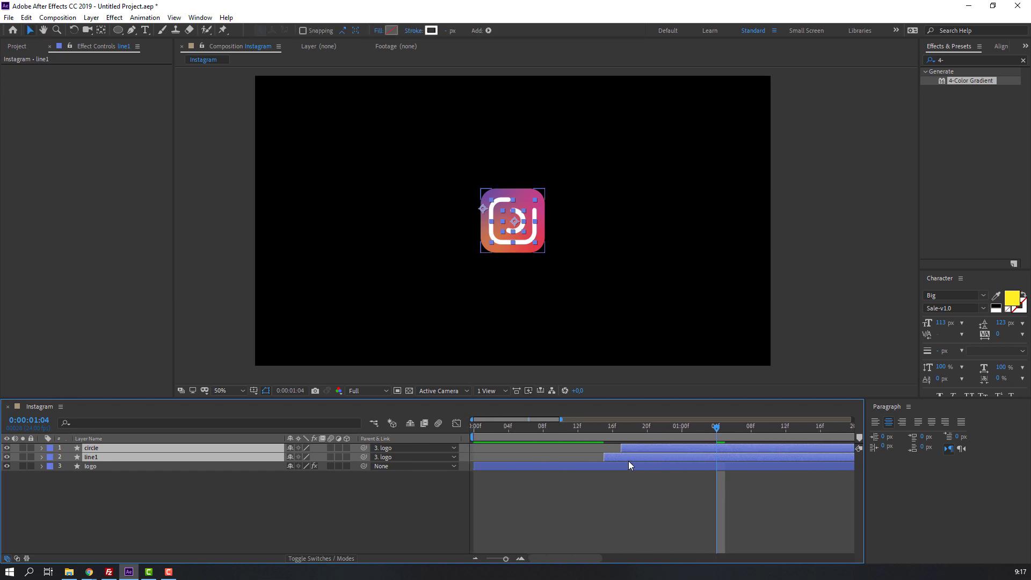
{"action": "left_click_drag", "start_coordinate": [604, 457], "coordinate": [563, 470]}
{"action": "key", "text": "space"}
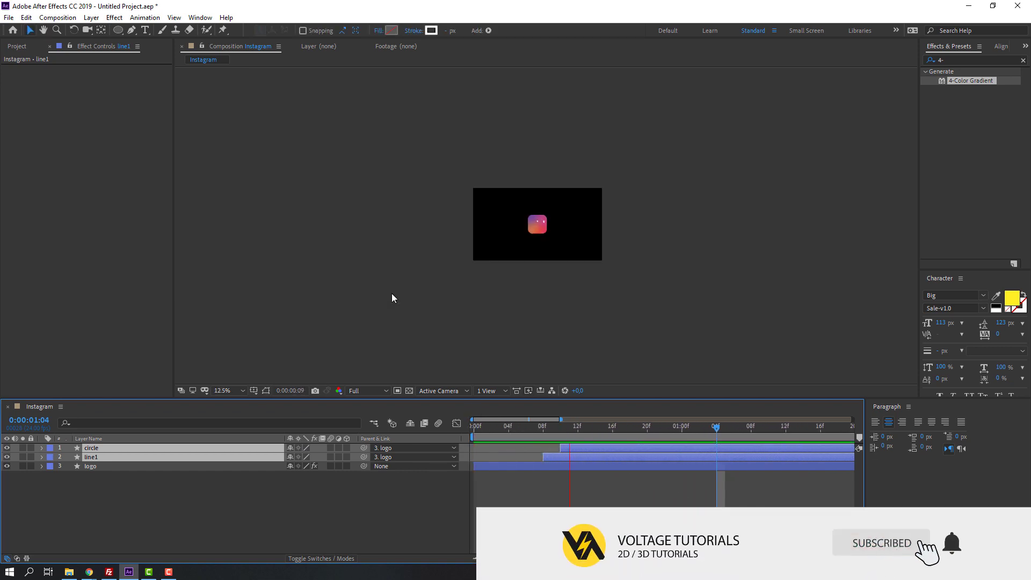
{"action": "key", "text": "space"}
{"action": "key", "text": "space"}
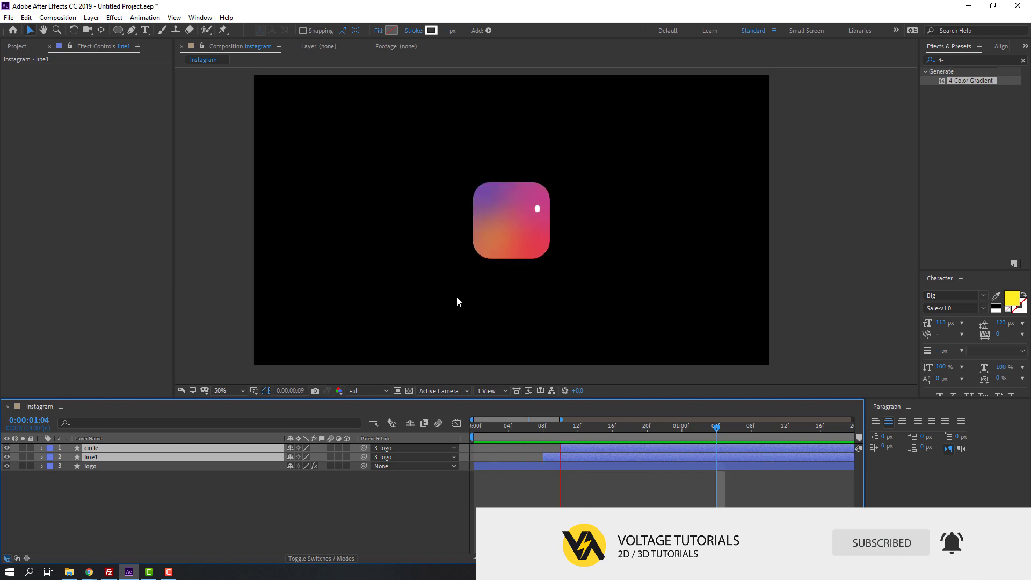
Keyframe the logo layer's Position at 0:00:01:08 and set it to 490.5, 536.0 at 0:00:01:23, previewing the slide.
{"action": "left_click", "coordinate": [90, 466]}
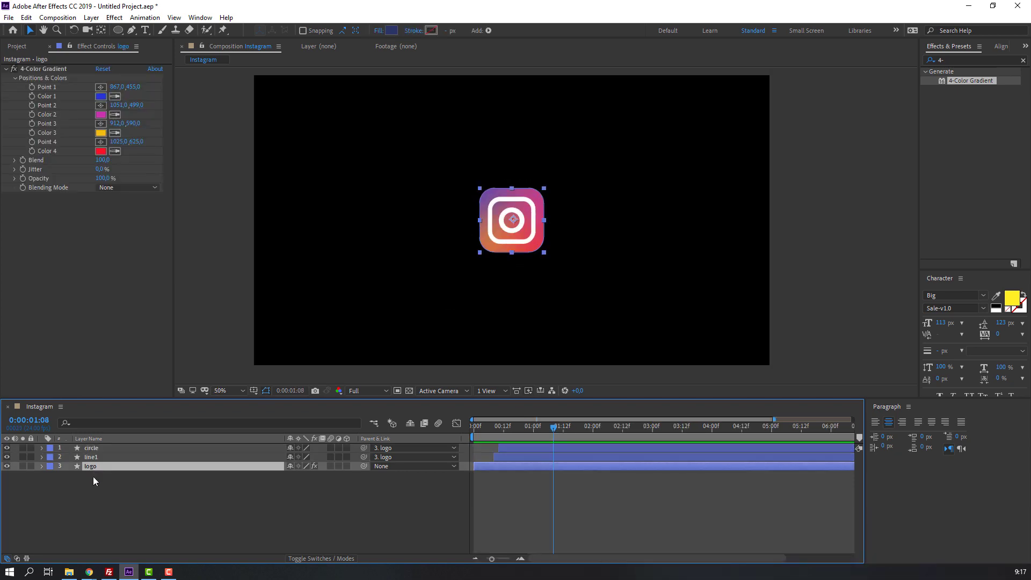
{"action": "key", "text": "p"}
{"action": "left_click", "coordinate": [70, 475]}
{"action": "left_click_drag", "start_coordinate": [559, 427], "coordinate": [595, 432]}
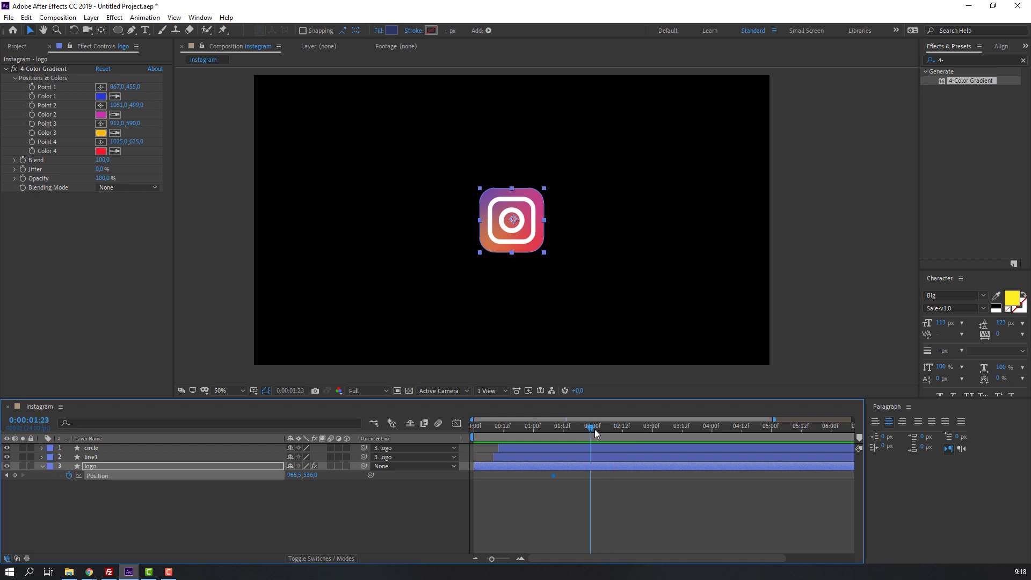
{"action": "left_click_drag", "start_coordinate": [294, 475], "coordinate": [247, 476]}
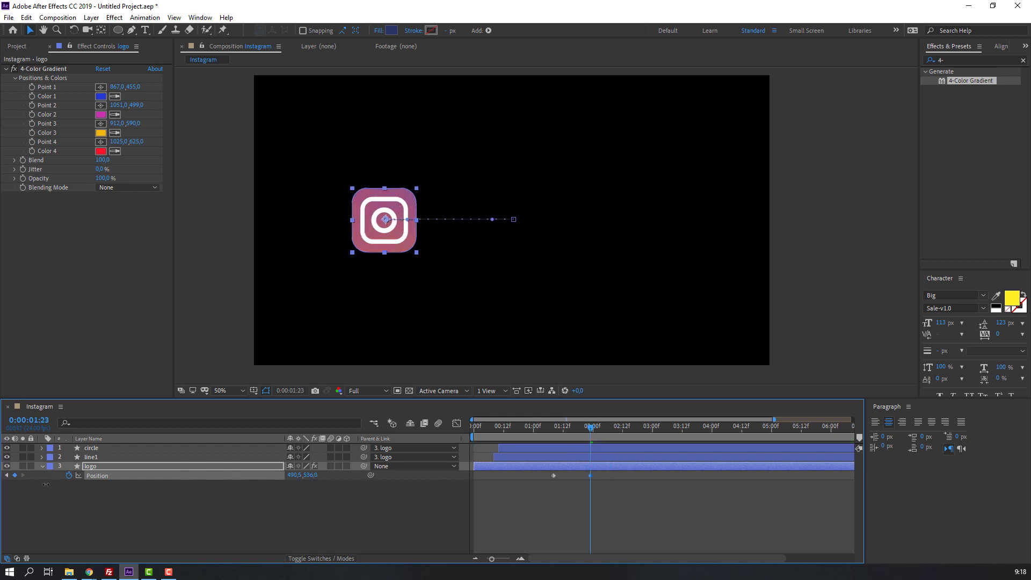
{"action": "left_click", "coordinate": [534, 499]}
{"action": "key", "text": "space"}
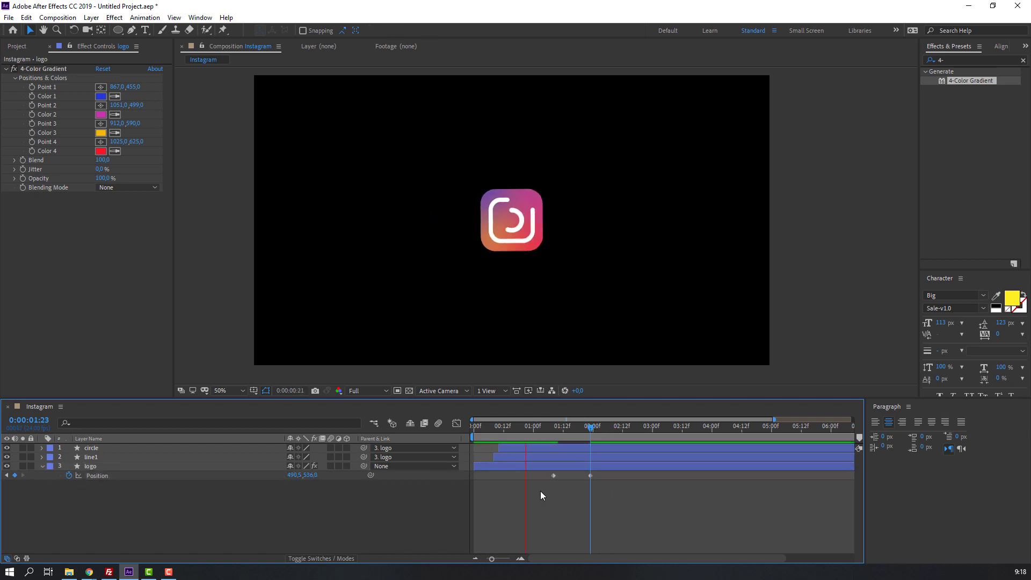
{"action": "key", "text": "space"}
Apply Easy Ease to the logo layer's two Position keyframes.
{"action": "left_click", "coordinate": [554, 476]}
{"action": "right_click", "coordinate": [555, 476]}
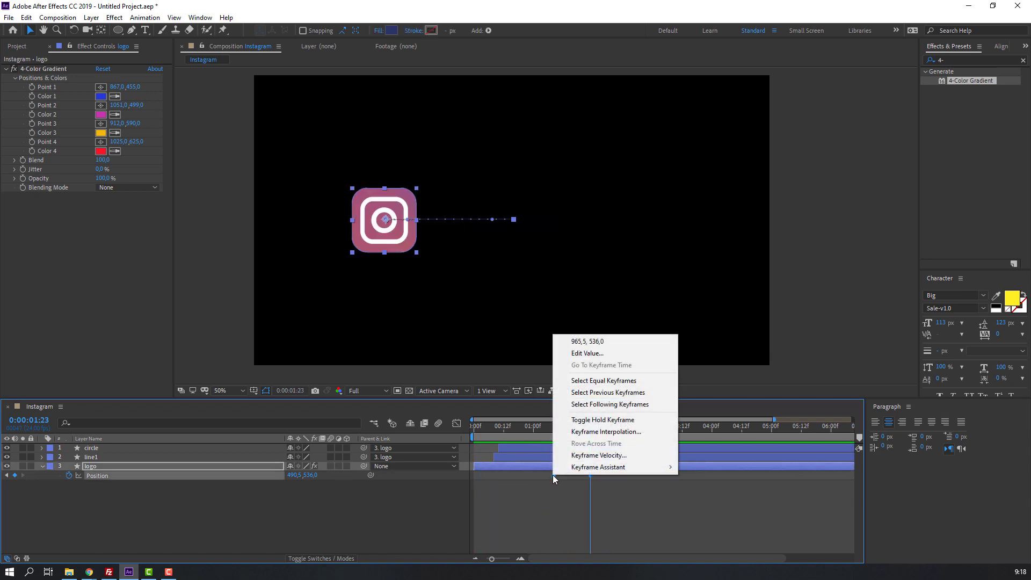
{"action": "mouse_move", "coordinate": [666, 467]}
{"action": "left_click", "coordinate": [724, 398]}
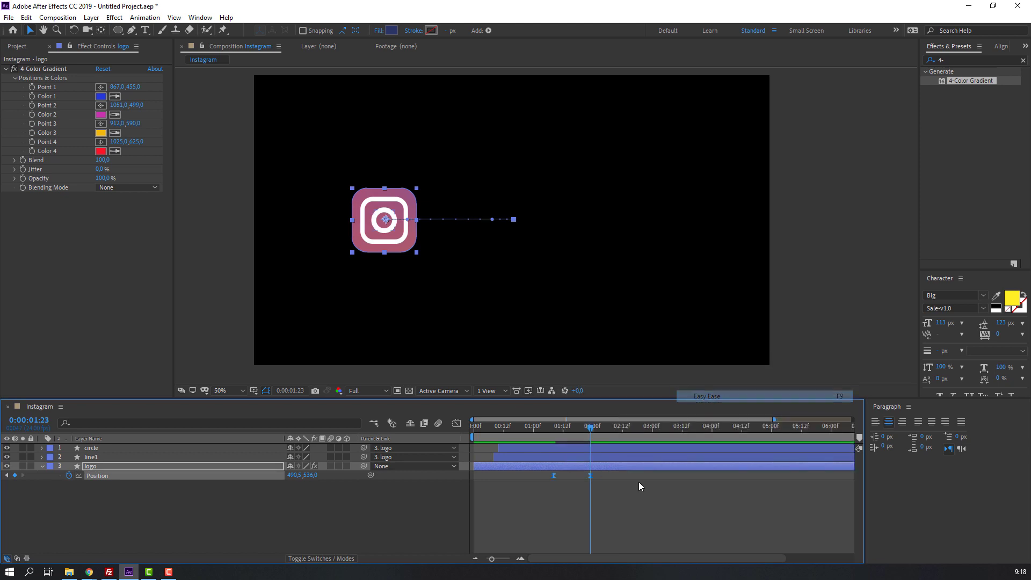
Shape the speed graph of the logo's slide into a steep central peak and preview the animation.
{"action": "left_click", "coordinate": [457, 423]}
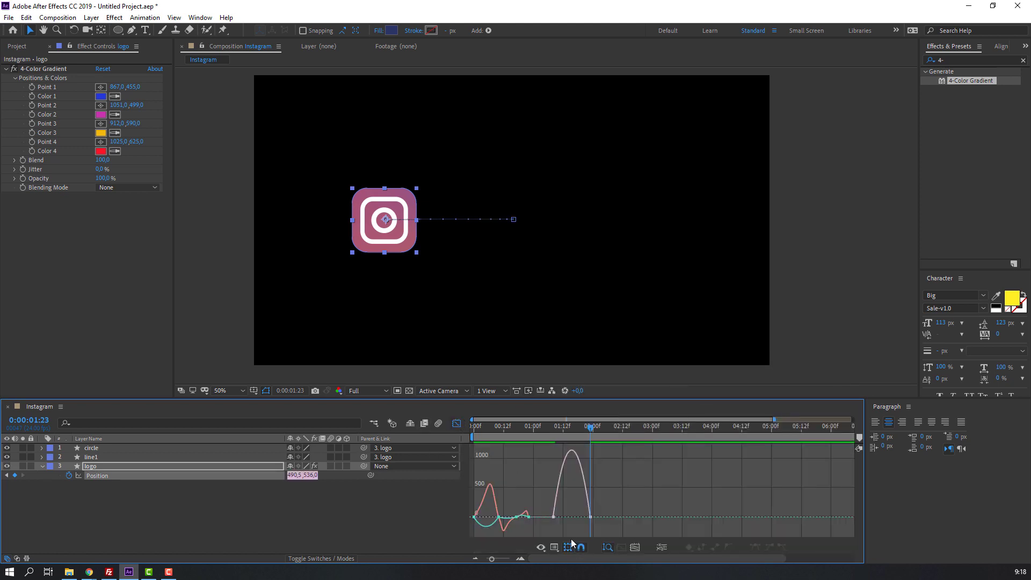
{"action": "left_click", "coordinate": [565, 518]}
{"action": "left_click_drag", "start_coordinate": [560, 517], "coordinate": [579, 523]}
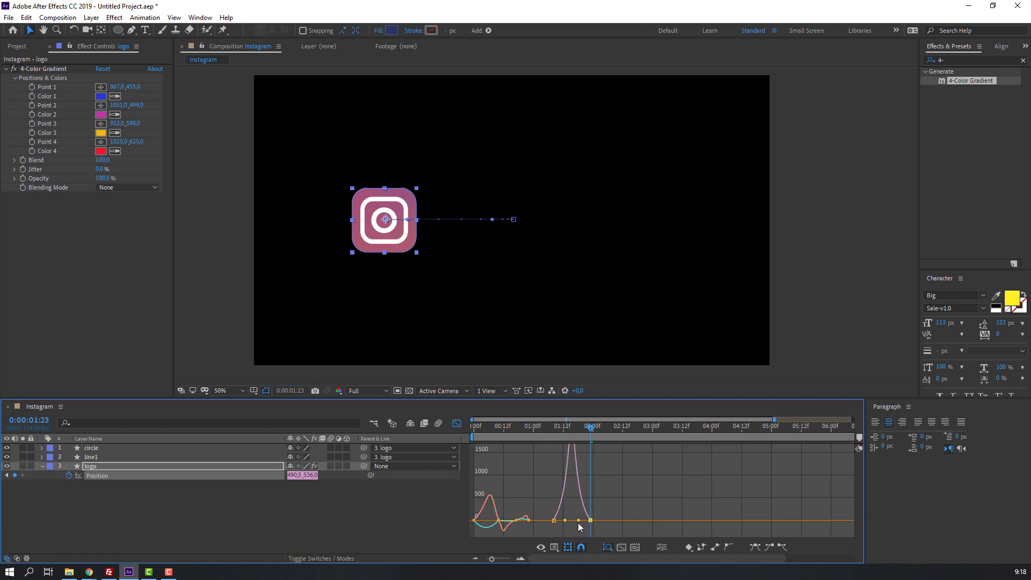
{"action": "key", "text": "space"}
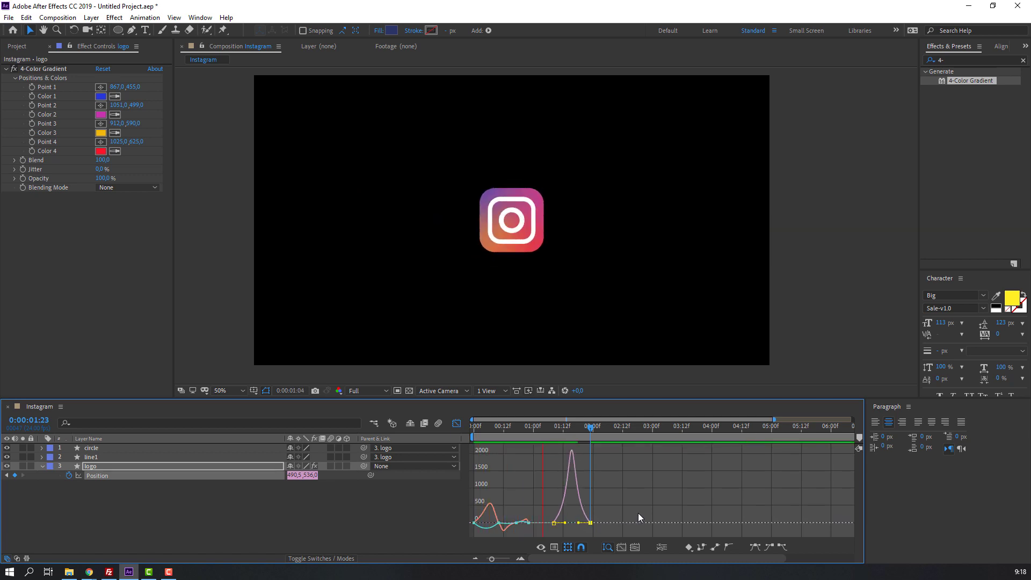
{"action": "key", "text": "space"}
{"action": "left_click", "coordinate": [456, 423]}
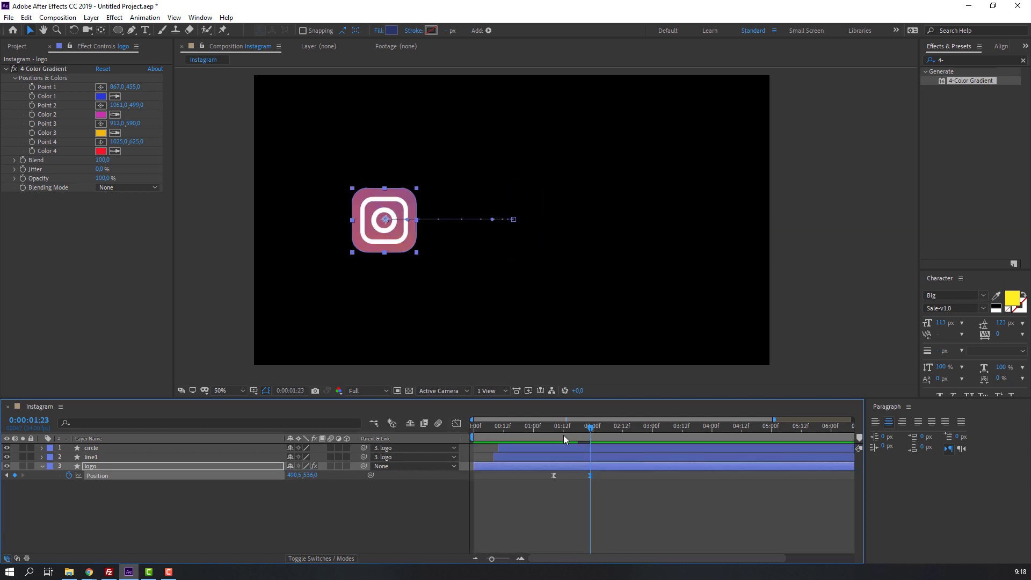
{"action": "key", "text": "space"}
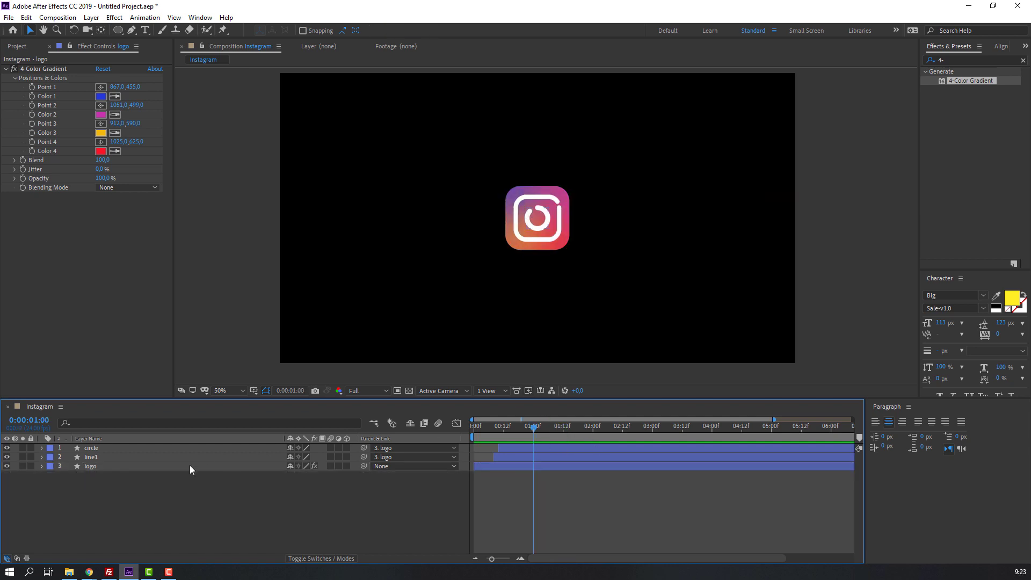
Add a Roundness keyframe to the logo layer's Rectangle Path 1 at 0:00:01:11.
{"action": "left_click", "coordinate": [90, 466]}
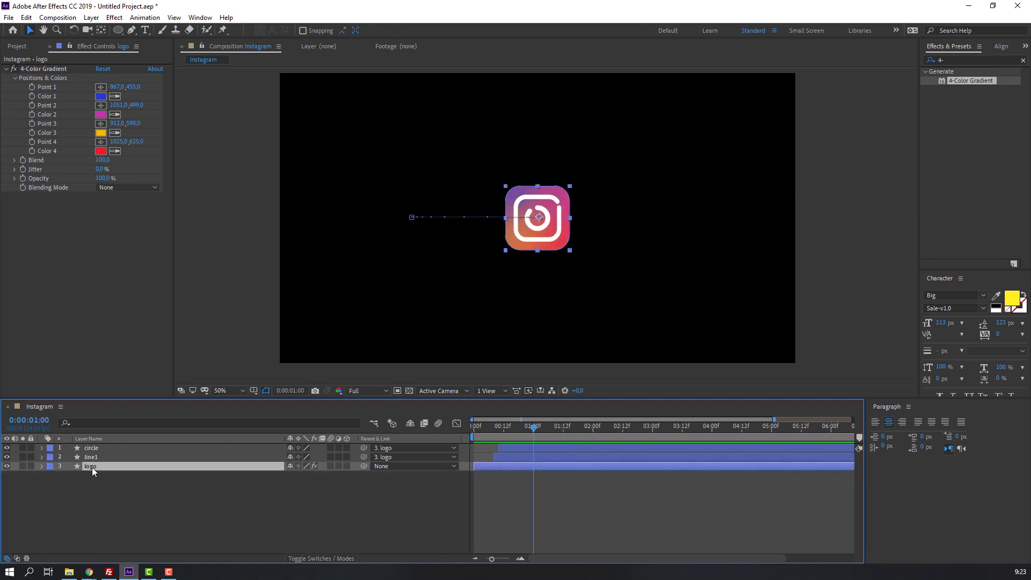
{"action": "left_click", "coordinate": [41, 467]}
{"action": "left_click_drag", "start_coordinate": [534, 427], "coordinate": [560, 430]}
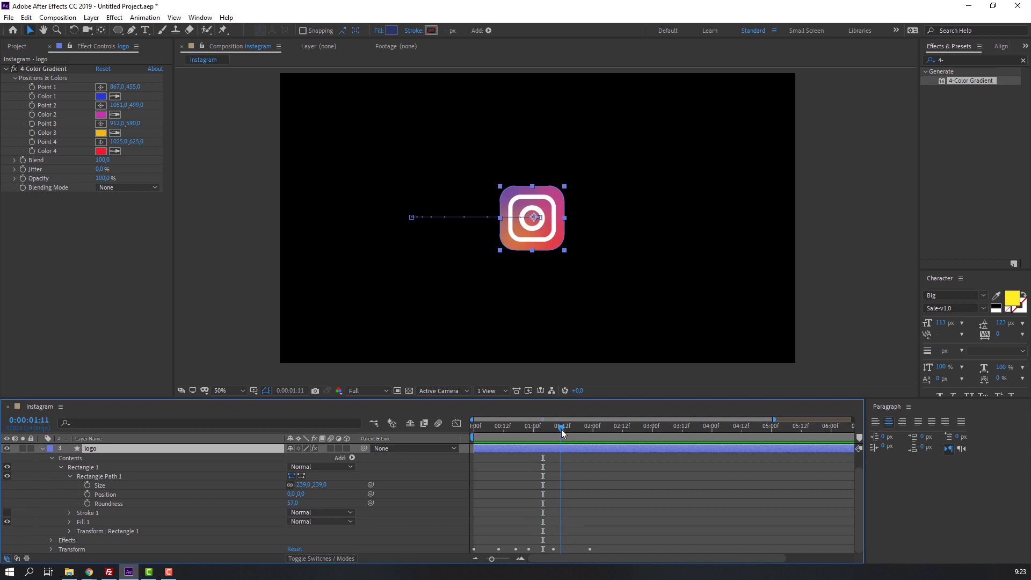
{"action": "left_click", "coordinate": [87, 504]}
Set the logo rectangle's Roundness to 120 at 0:00:01:21 and preview its change into a circle.
{"action": "left_click_drag", "start_coordinate": [556, 433], "coordinate": [586, 433]}
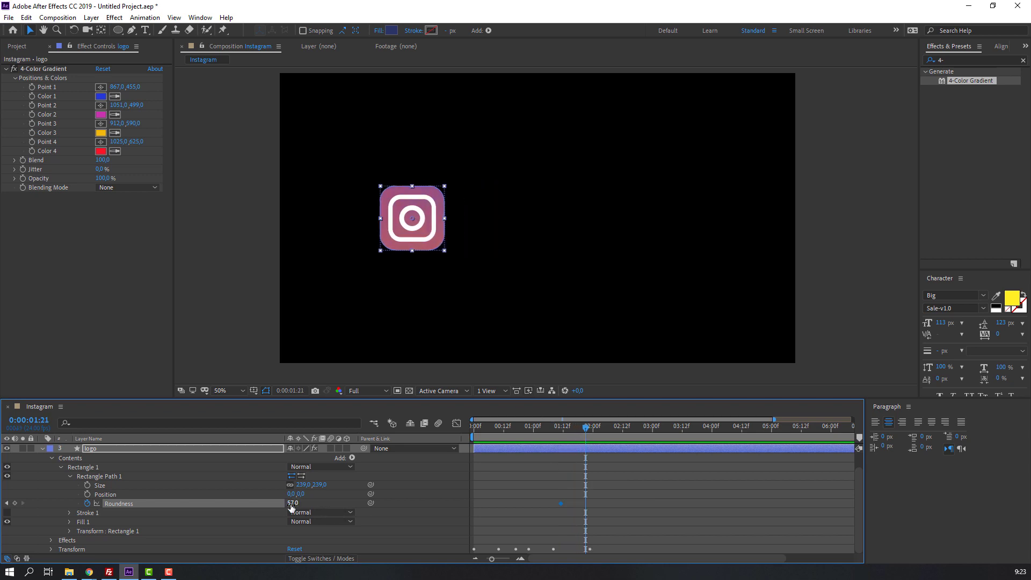
{"action": "mouse_move", "coordinate": [296, 503]}
{"action": "left_mouse_down"}
{"action": "mouse_move", "coordinate": [347, 500]}
{"action": "mouse_move", "coordinate": [316, 501]}
{"action": "left_mouse_up"}
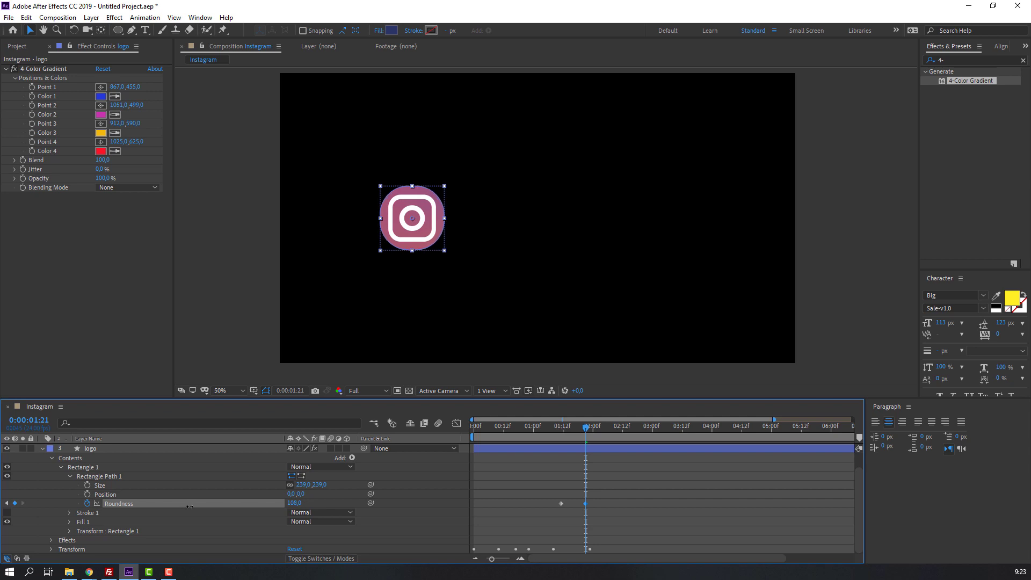
{"action": "left_click", "coordinate": [685, 494]}
{"action": "left_click", "coordinate": [275, 513]}
{"action": "left_click", "coordinate": [294, 503]}
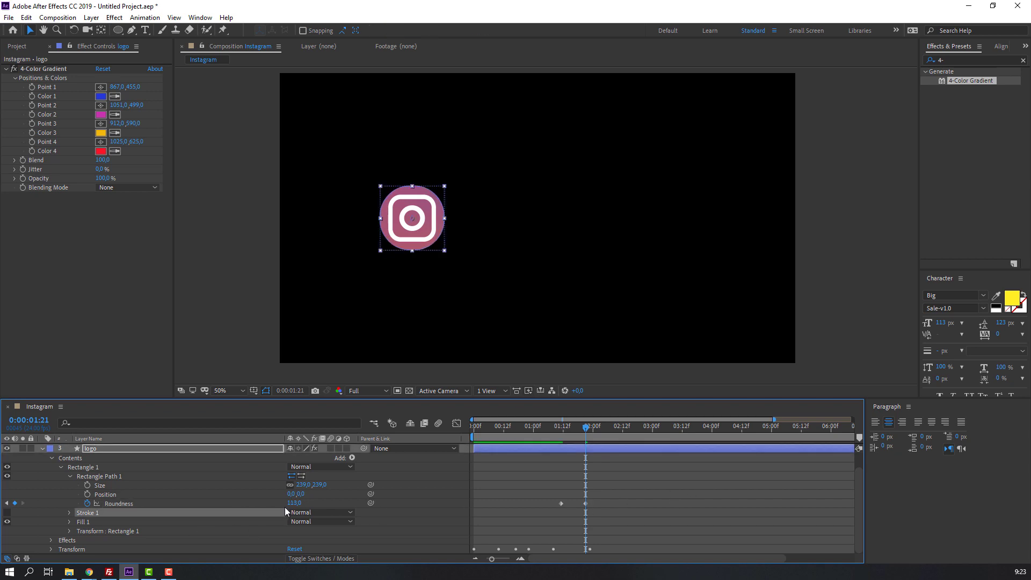
{"action": "left_click", "coordinate": [721, 477]}
{"action": "key", "text": "space"}
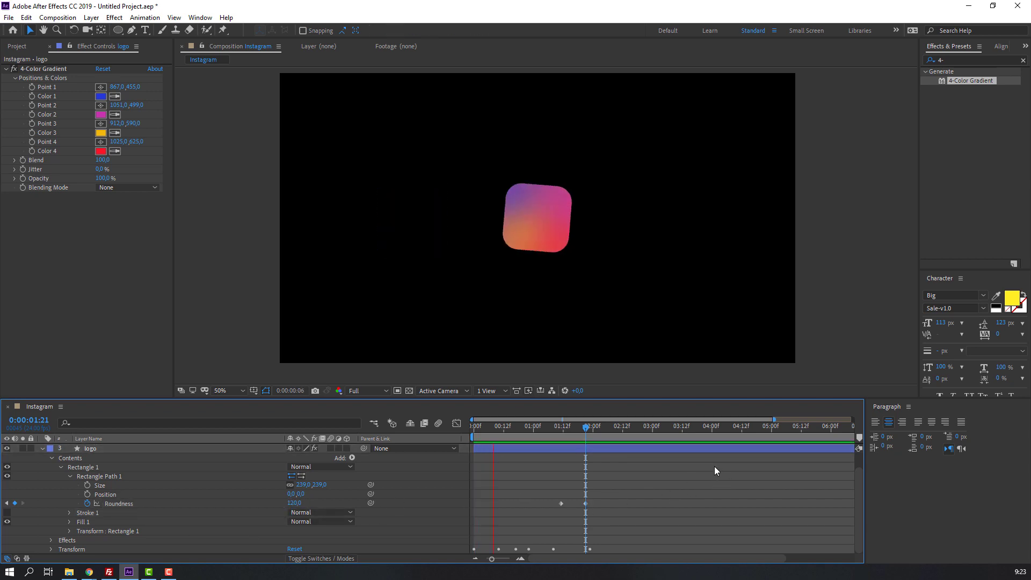
Move the first Roundness keyframe to 0:00:01:06 and apply Easy Ease to both Roundness keyframes.
{"action": "left_click_drag", "start_coordinate": [560, 507], "coordinate": [540, 517]}
{"action": "left_click", "coordinate": [549, 505]}
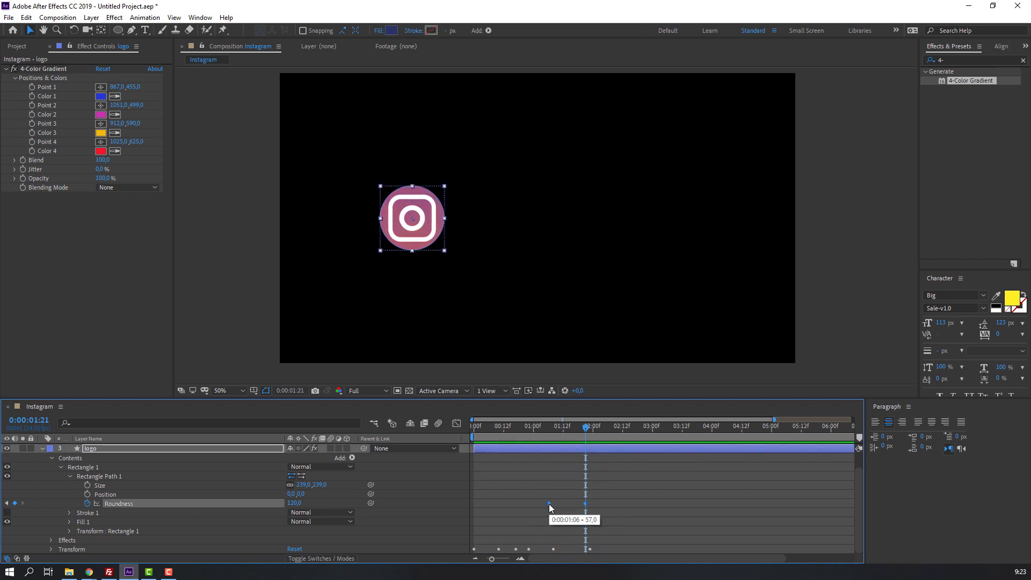
{"action": "right_click", "coordinate": [549, 507]}
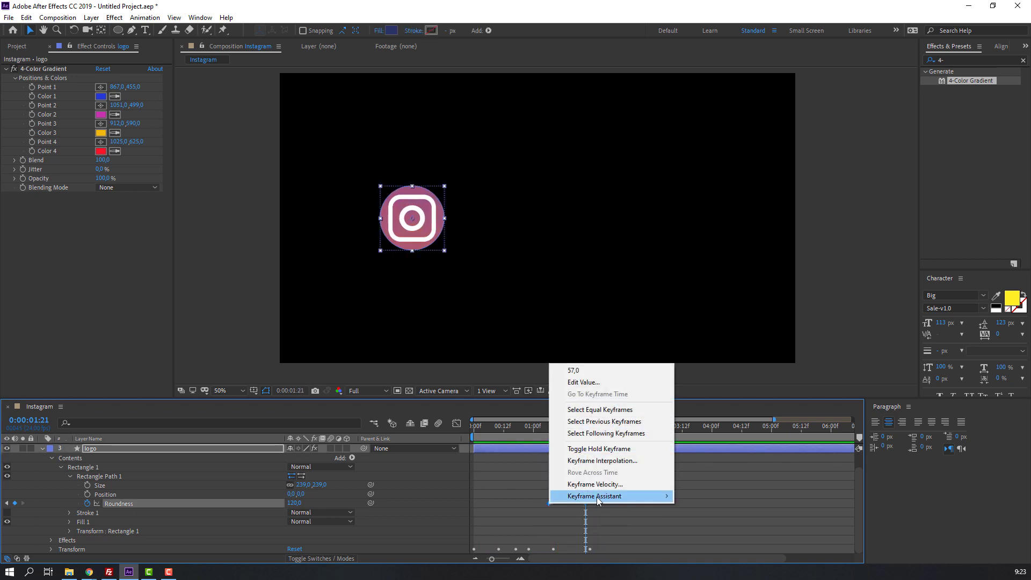
{"action": "mouse_move", "coordinate": [655, 497]}
{"action": "left_click", "coordinate": [699, 426]}
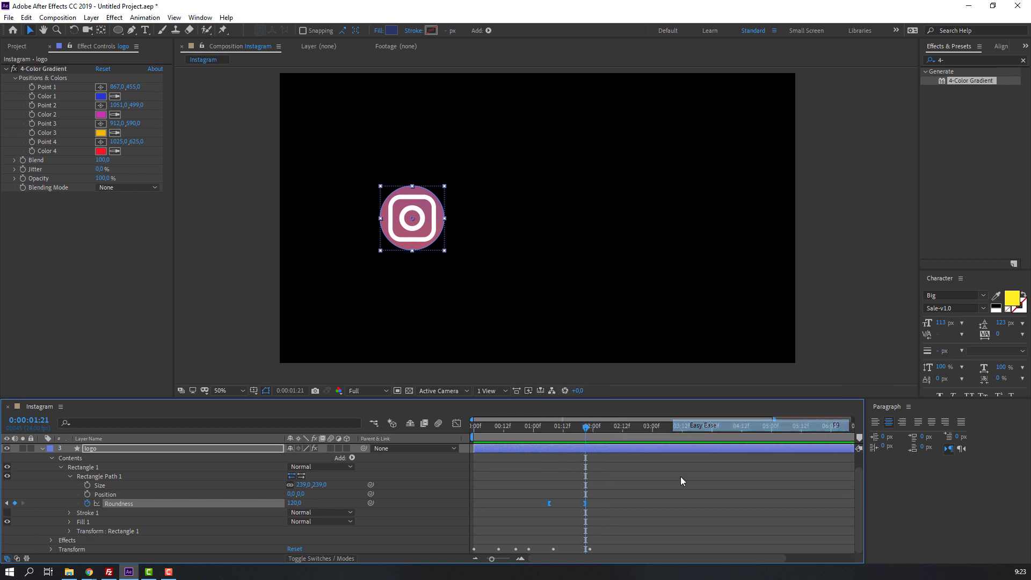
Preview the circle morph, and move the circle, line1 and logo layers with all attributes into a pre-composition named logo.
{"action": "key", "text": "space"}
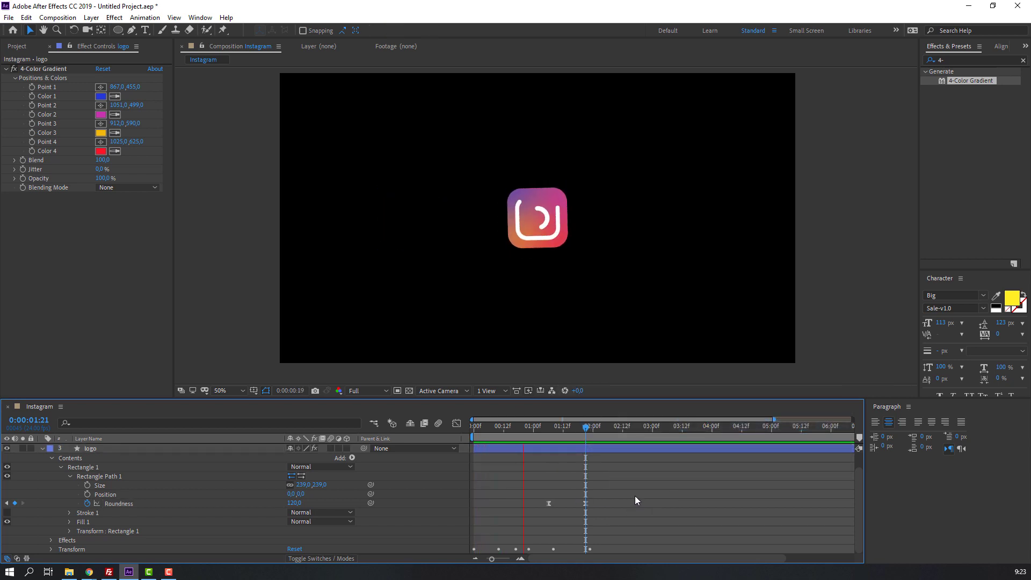
{"action": "left_click", "coordinate": [43, 448]}
{"action": "left_click_drag", "start_coordinate": [78, 513], "coordinate": [100, 449]}
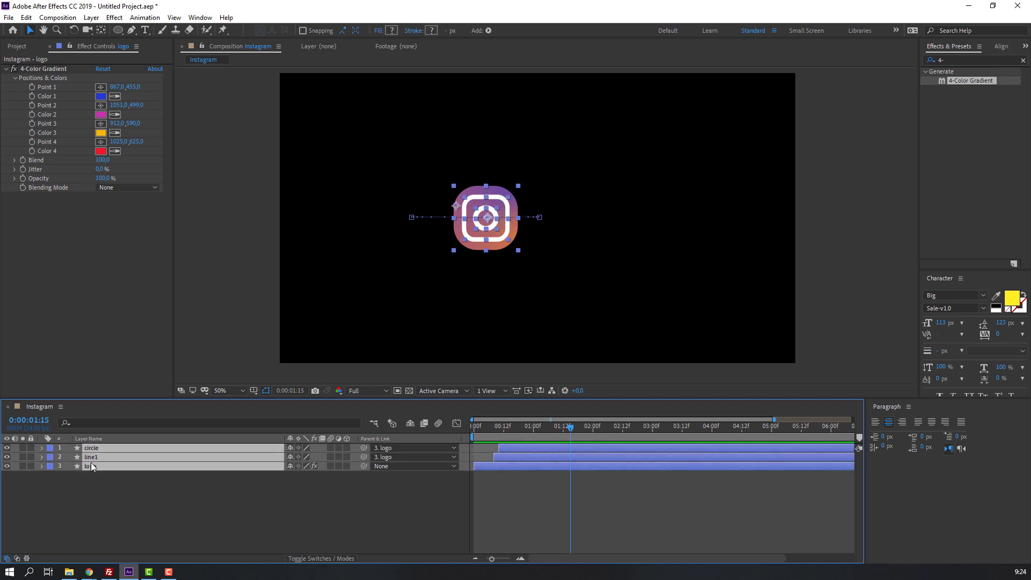
{"action": "right_click", "coordinate": [94, 460]}
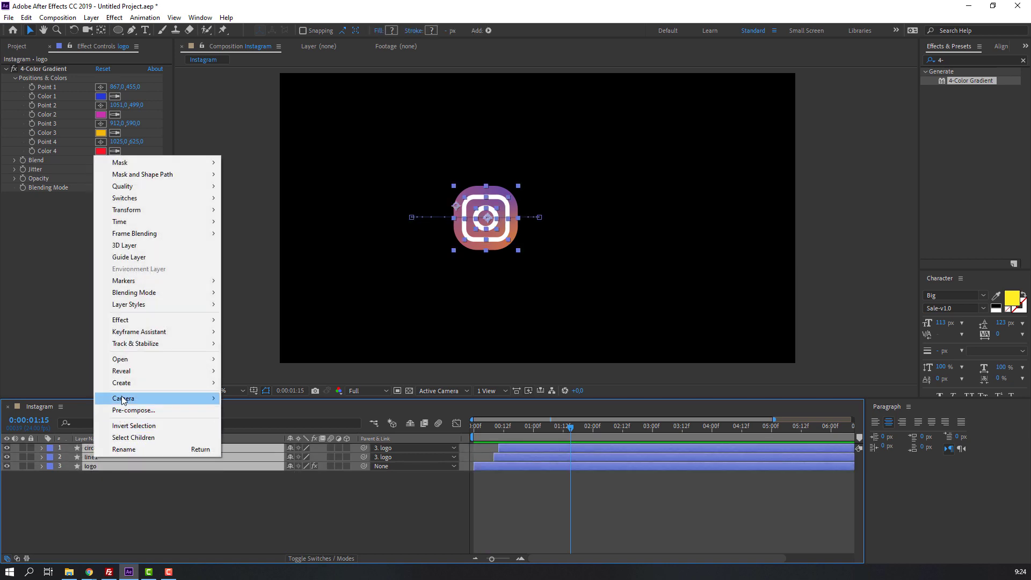
{"action": "left_click", "coordinate": [119, 414]}
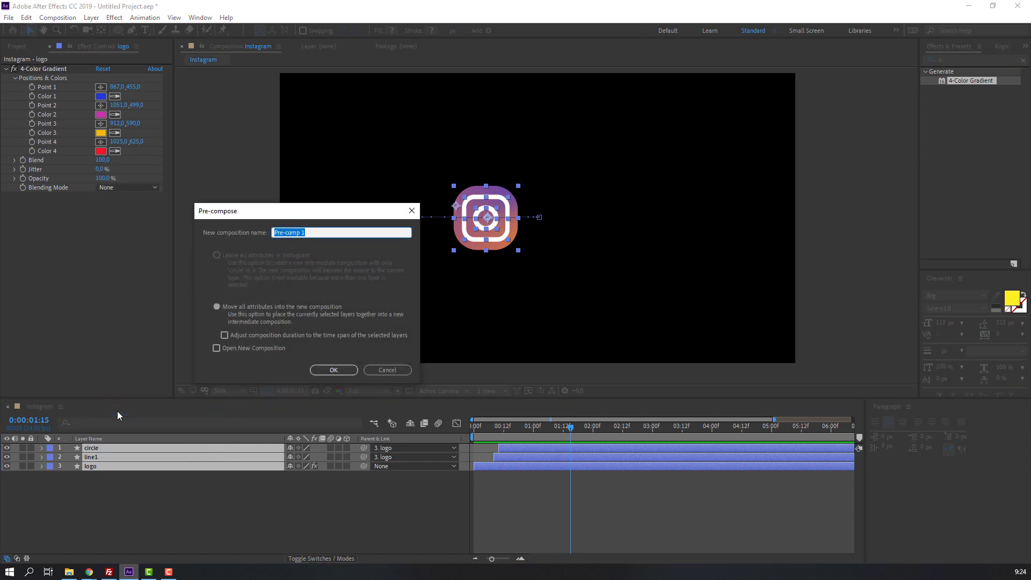
{"action": "type", "text": "logo"}
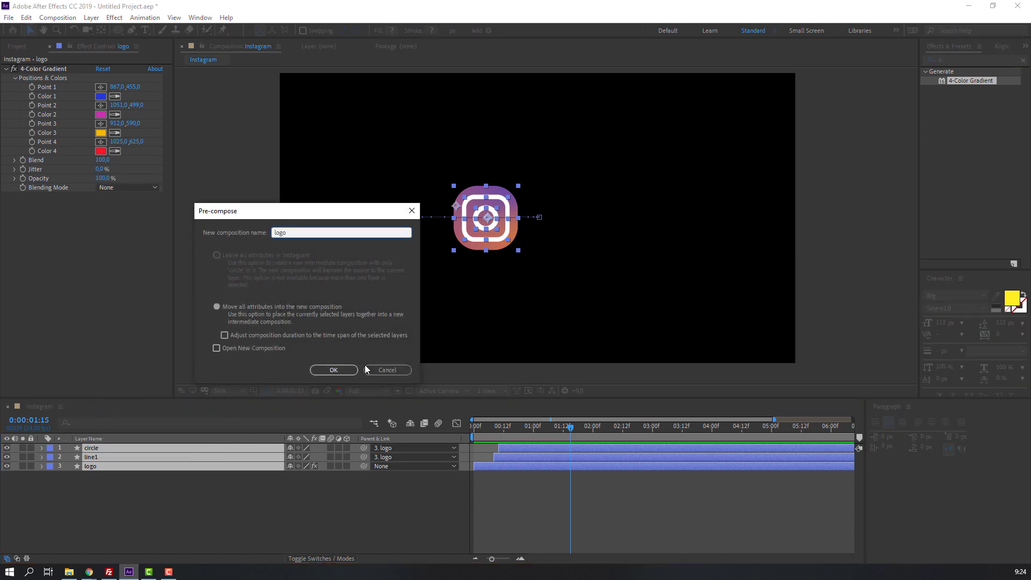
{"action": "left_click", "coordinate": [333, 370]}
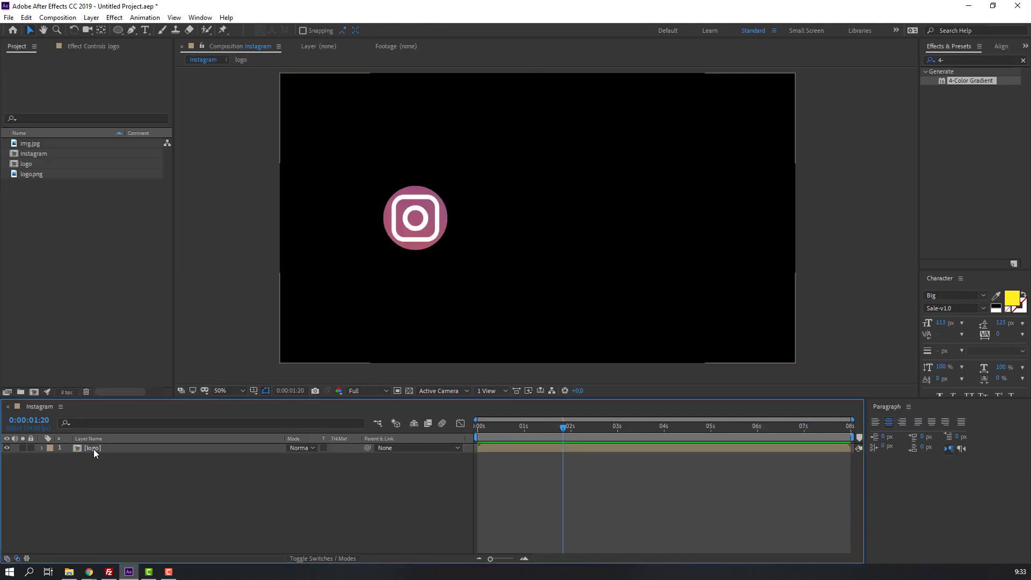
Open the logo pre-composition and add img.jpg as a layer between line1 and logo.
{"action": "double_click", "coordinate": [92, 450]}
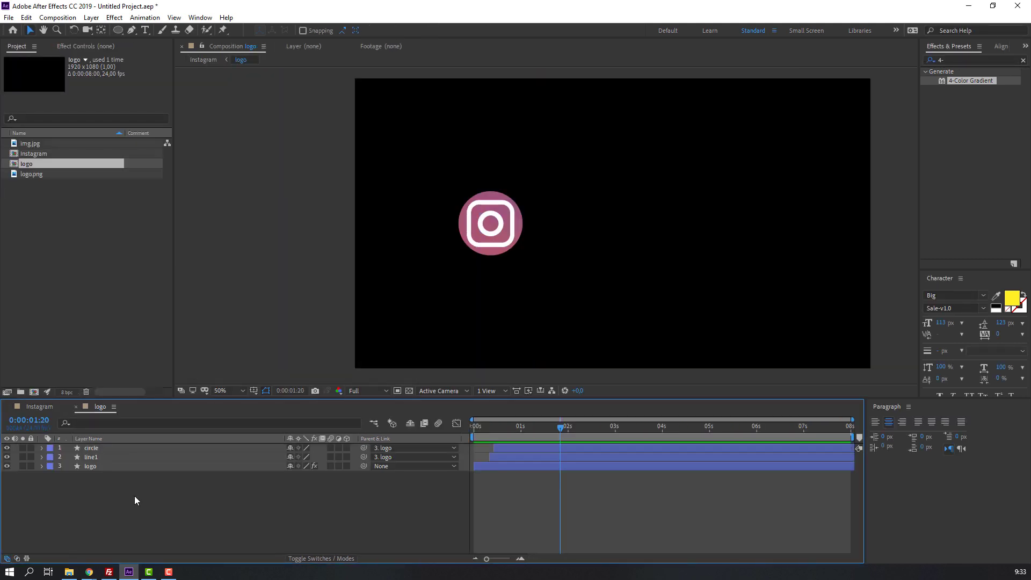
{"action": "left_click", "coordinate": [31, 144]}
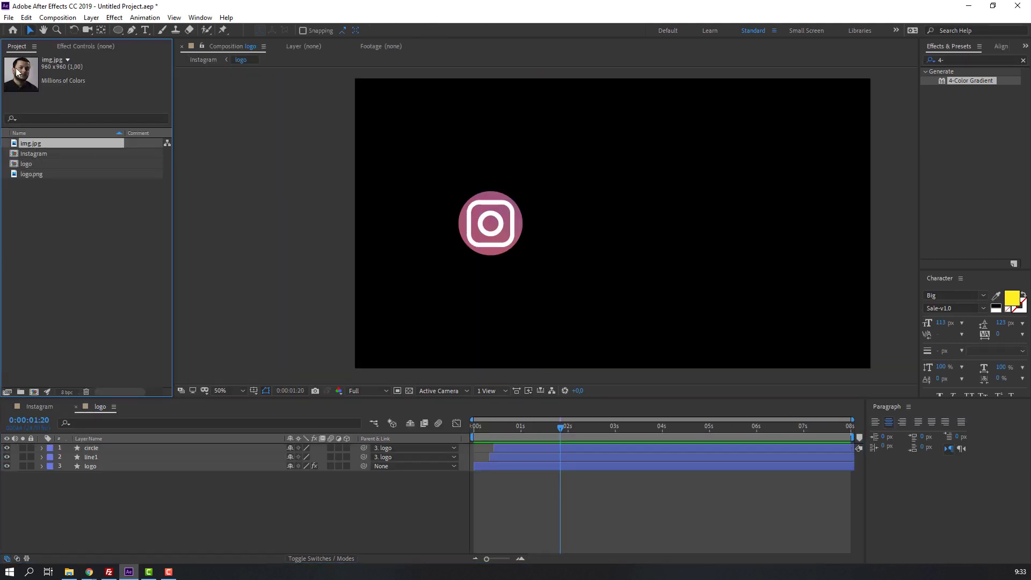
{"action": "left_click_drag", "start_coordinate": [30, 143], "coordinate": [127, 465]}
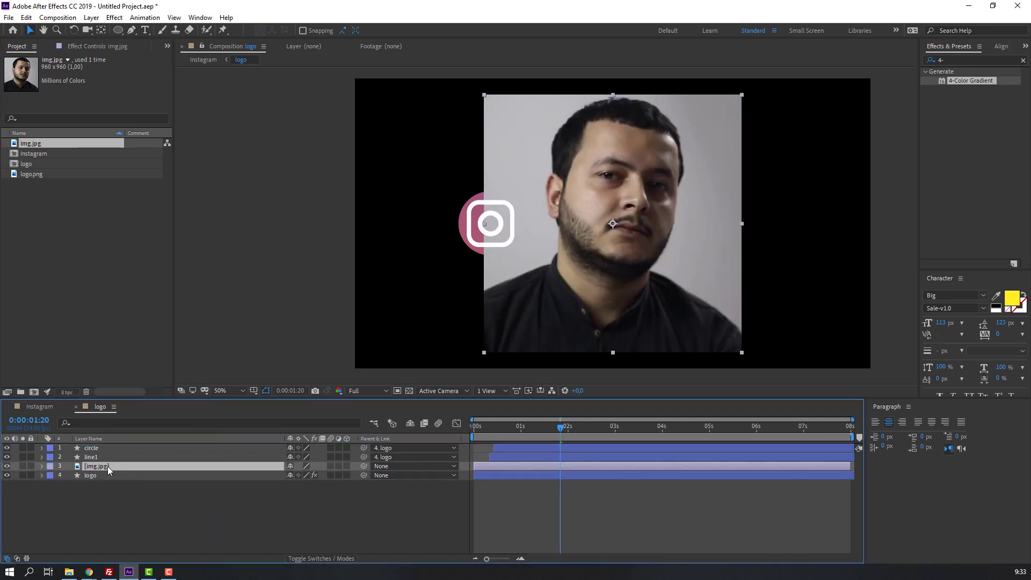
Scale the img.jpg layer to 29% and position it over the logo circle.
{"action": "key", "text": "s"}
{"action": "left_click_drag", "start_coordinate": [303, 477], "coordinate": [265, 477]}
{"action": "left_click_drag", "start_coordinate": [604, 248], "coordinate": [467, 252]}
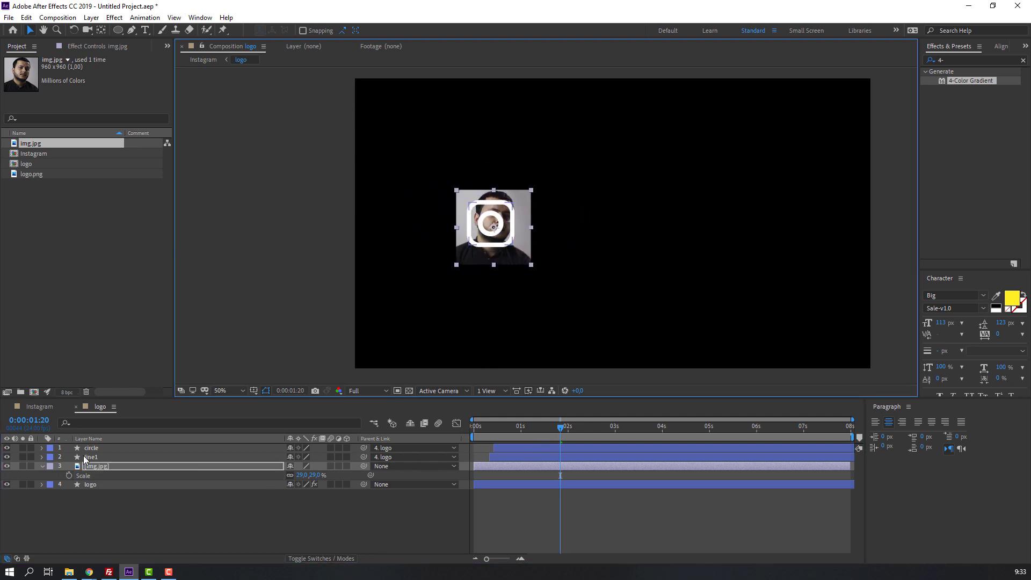
{"action": "left_click", "coordinate": [43, 466]}
Duplicate the logo shape layer and place the copy directly above img.jpg.
{"action": "left_click", "coordinate": [90, 476]}
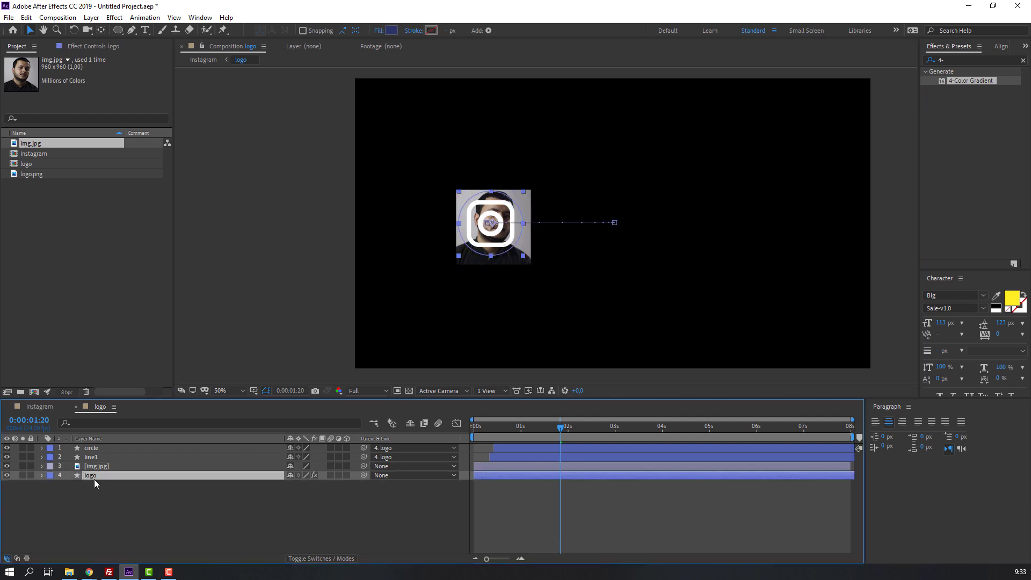
{"action": "key", "text": "ctrl+d"}
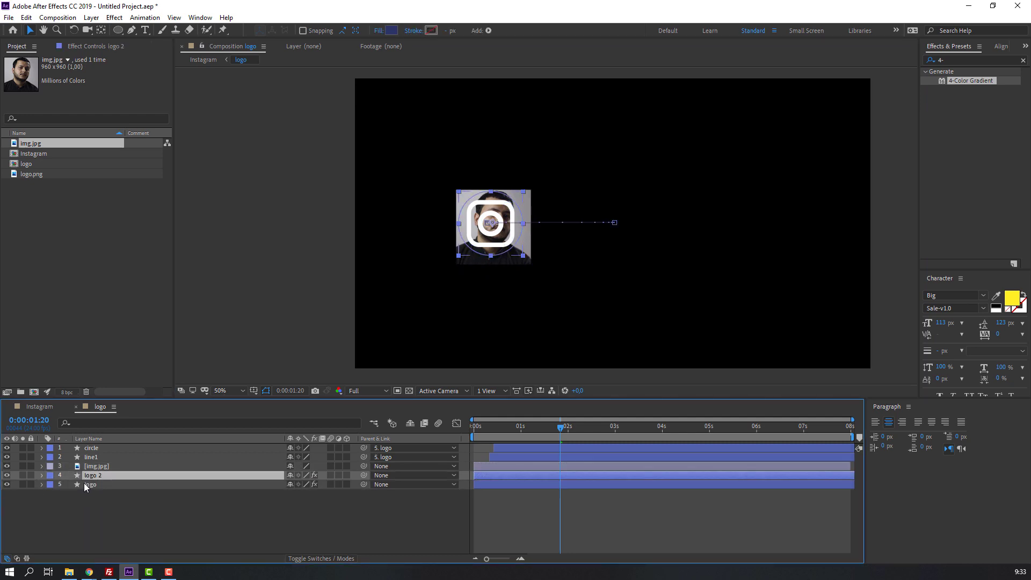
{"action": "left_click_drag", "start_coordinate": [91, 479], "coordinate": [92, 469]}
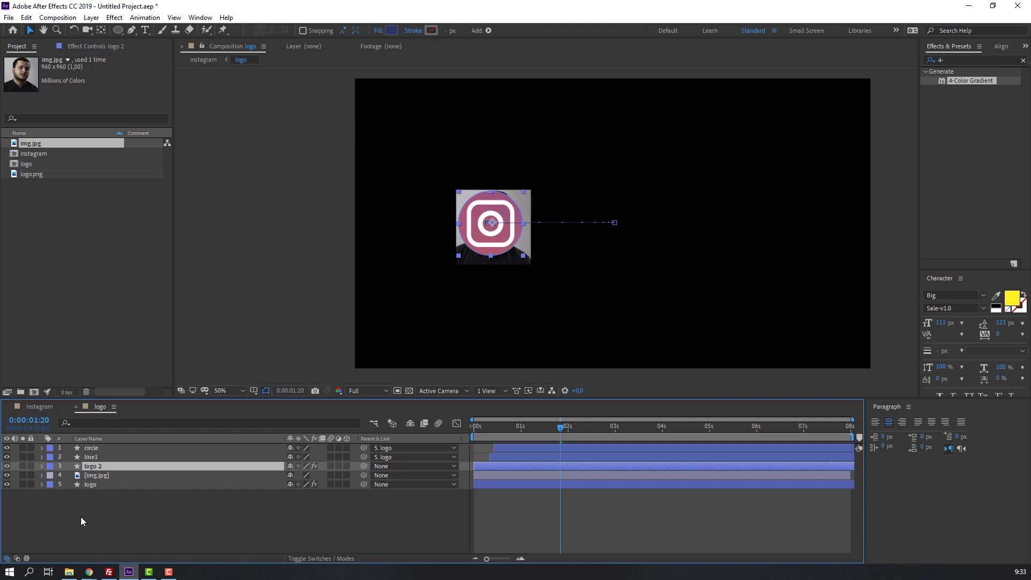
Set the img.jpg layer's track matte to Alpha Matte "logo 2".
{"action": "left_click", "coordinate": [112, 479]}
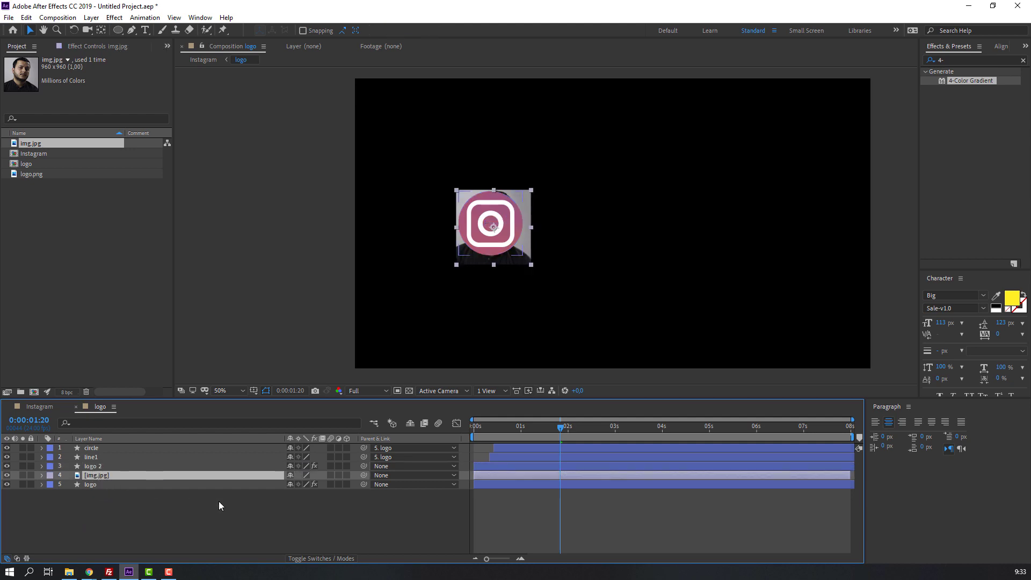
{"action": "left_click", "coordinate": [310, 559]}
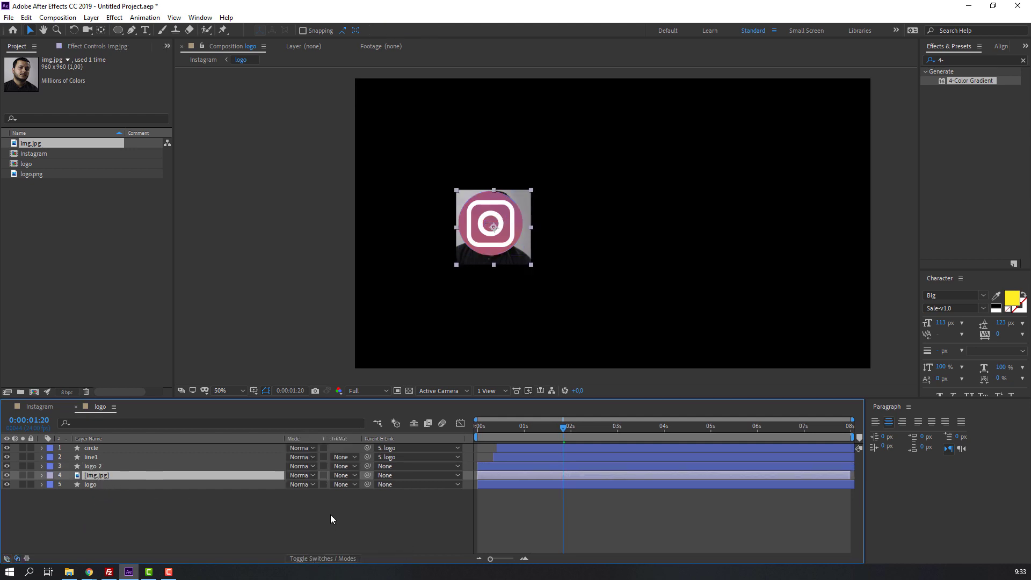
{"action": "left_click", "coordinate": [344, 475]}
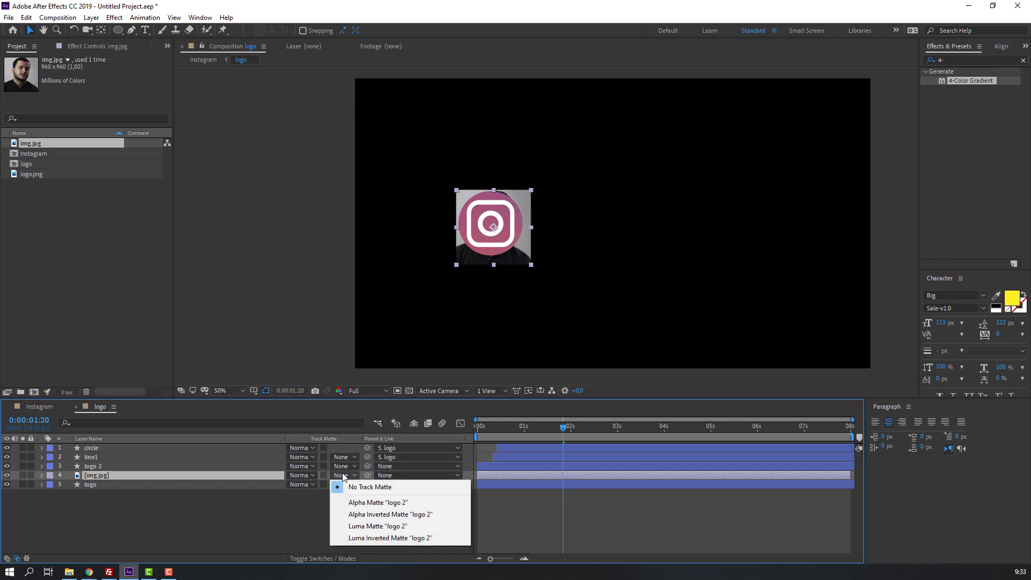
{"action": "left_click", "coordinate": [356, 502]}
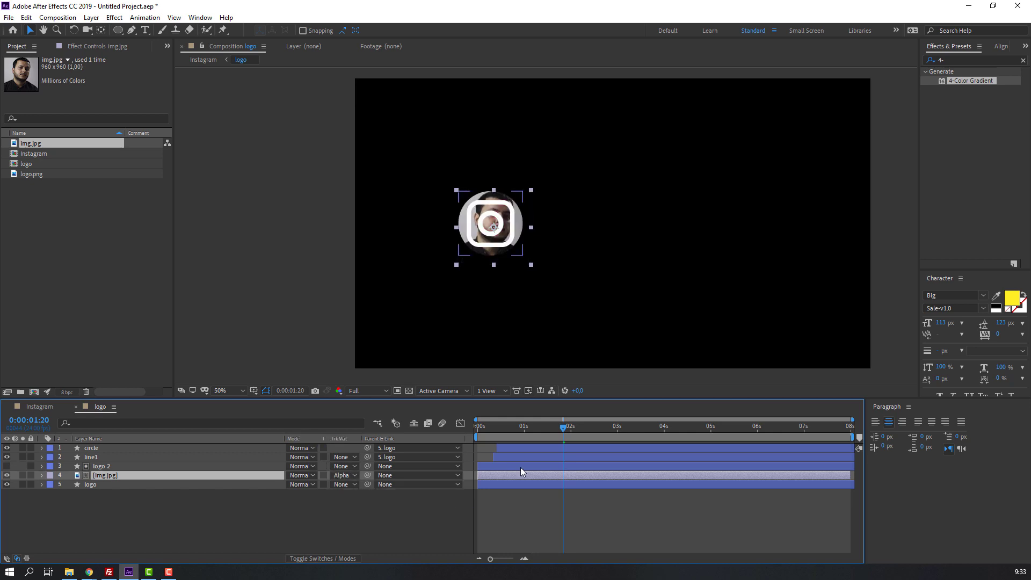
Add Opacity keyframes at 0:00:01:17 to the circle and line1 layers.
{"action": "mouse_move", "coordinate": [562, 426]}
{"action": "left_mouse_down"}
{"action": "mouse_move", "coordinate": [520, 434]}
{"action": "mouse_move", "coordinate": [557, 436]}
{"action": "left_mouse_up"}
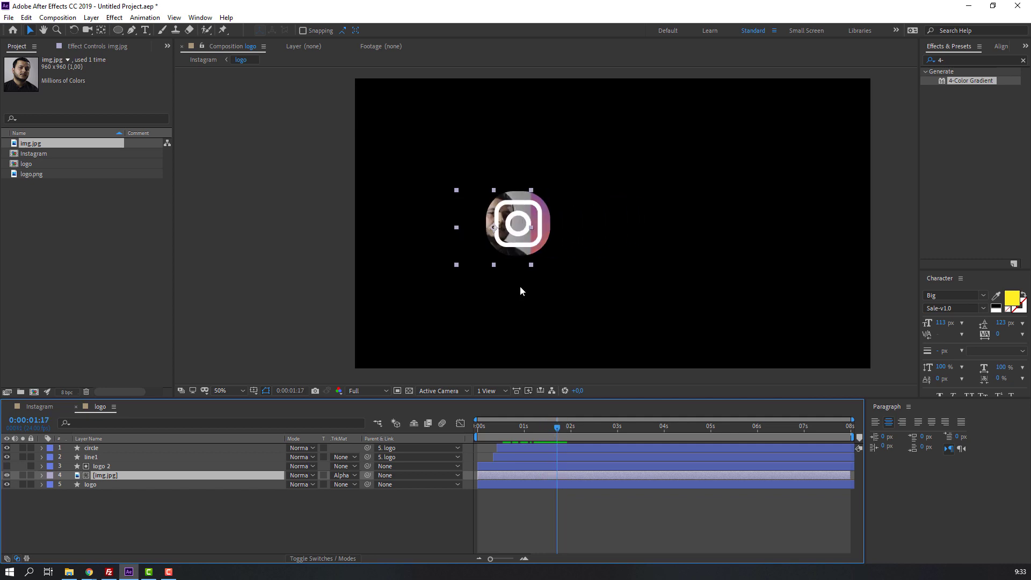
{"action": "key", "text": "period"}
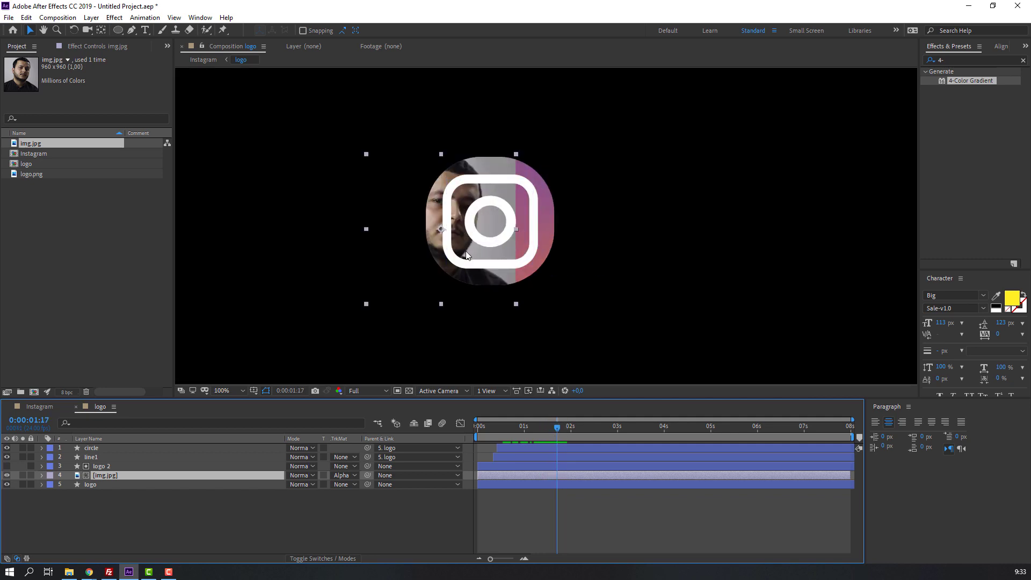
{"action": "left_click", "coordinate": [97, 450]}
{"action": "left_click", "coordinate": [97, 456], "text": "shift"}
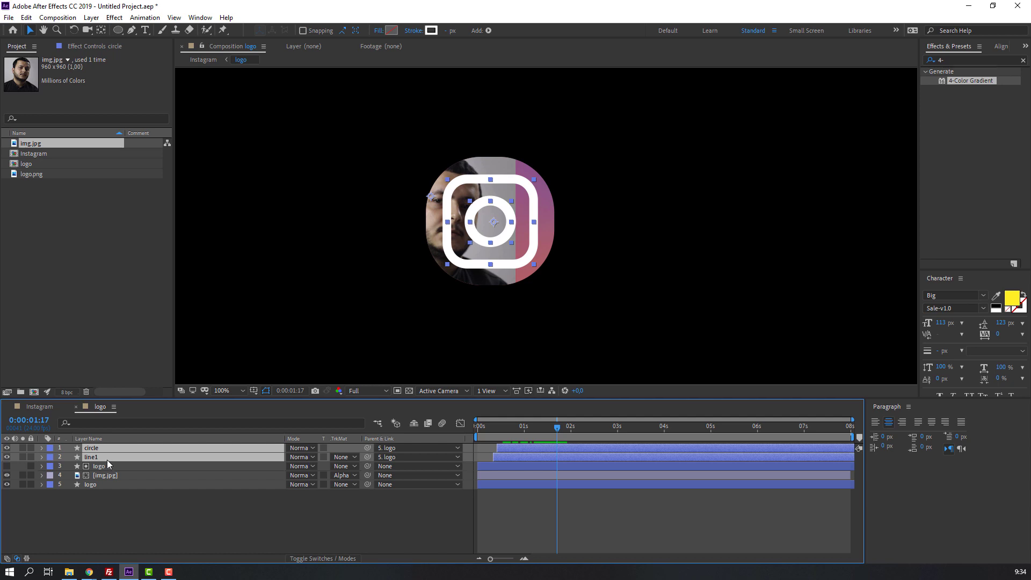
{"action": "key", "text": "t"}
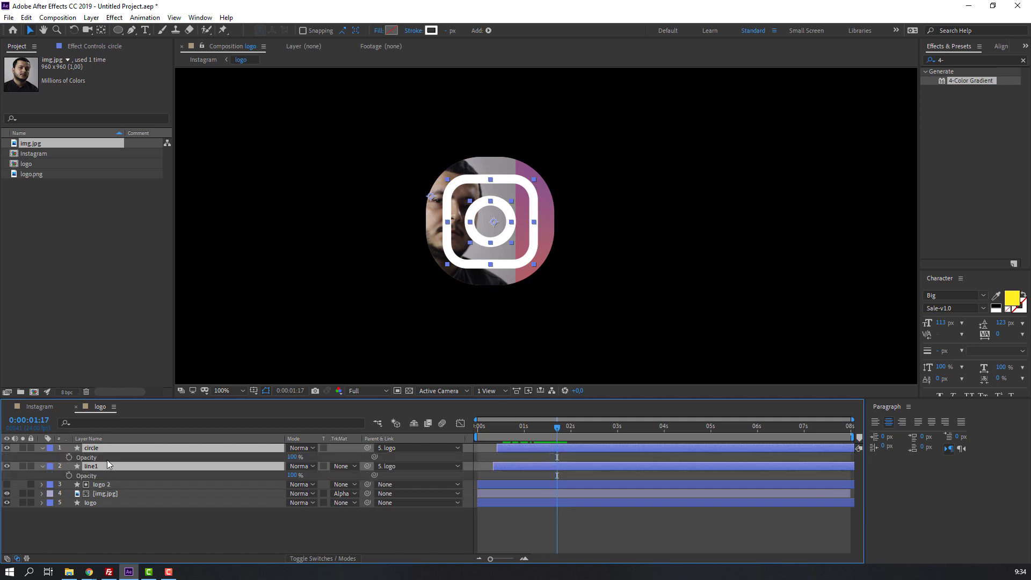
{"action": "left_click", "coordinate": [68, 456]}
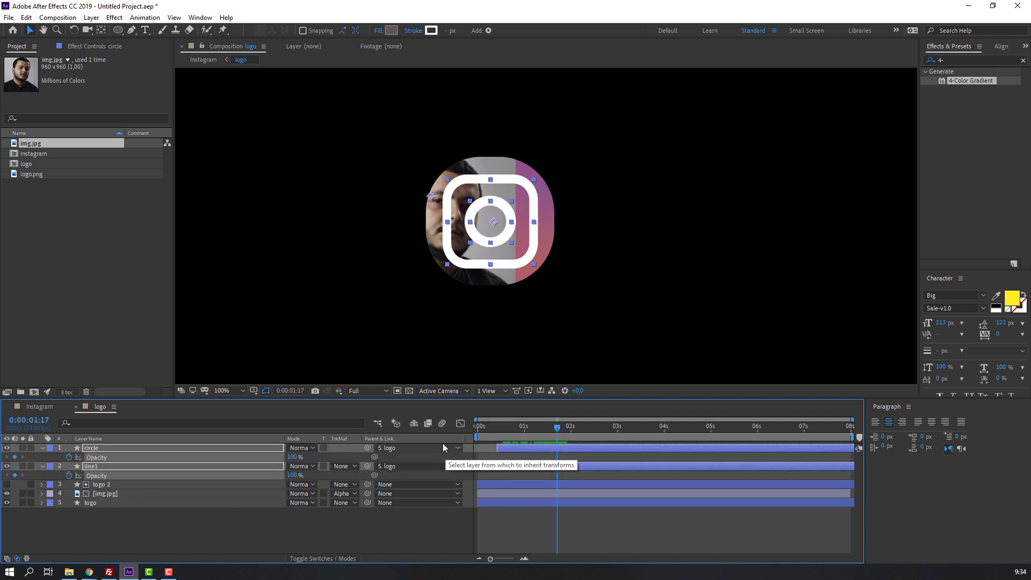
Set the Opacity of the circle and line1 layers to 0% at 0:00:02:00.
{"action": "left_click_drag", "start_coordinate": [576, 427], "coordinate": [572, 434]}
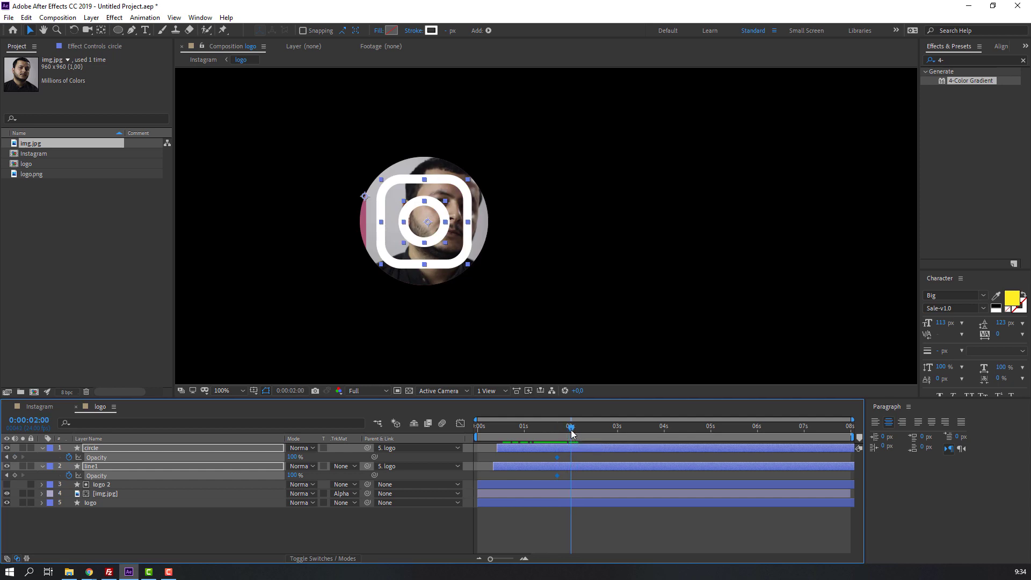
{"action": "left_click", "coordinate": [294, 457]}
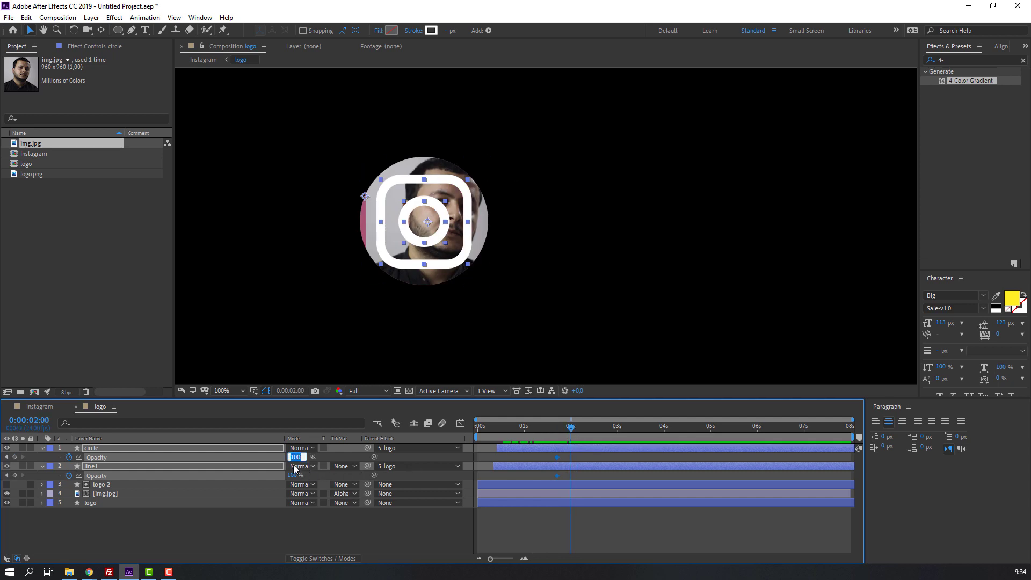
{"action": "type", "text": "0"}
{"action": "key", "text": "Return"}
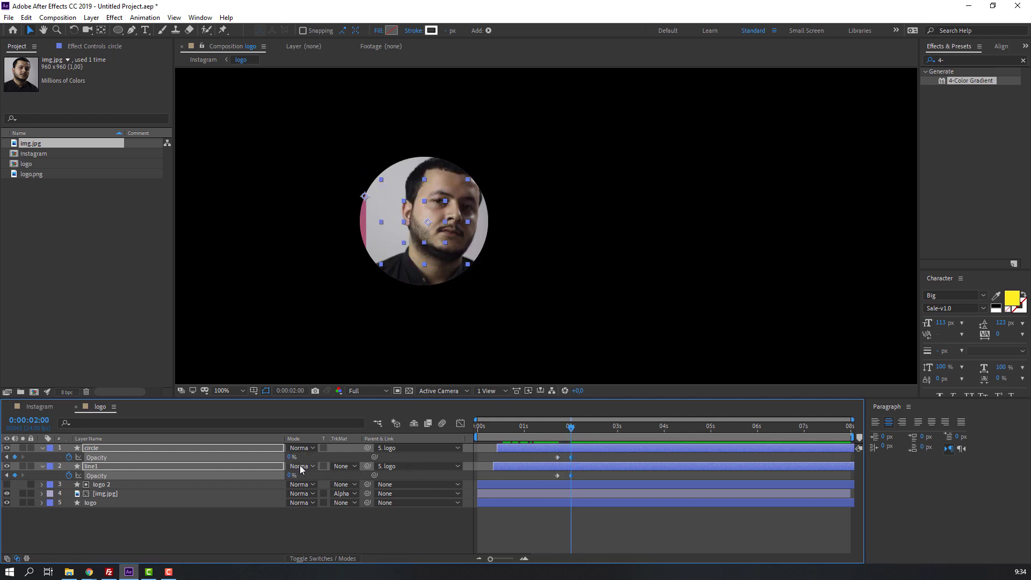
Shift the circle and line1 Opacity keyframes slightly earlier and apply Easy Ease to all of them.
{"action": "left_click_drag", "start_coordinate": [552, 429], "coordinate": [572, 428]}
{"action": "left_click_drag", "start_coordinate": [582, 462], "coordinate": [551, 475]}
{"action": "right_click", "coordinate": [555, 458]}
{"action": "mouse_move", "coordinate": [591, 457]}
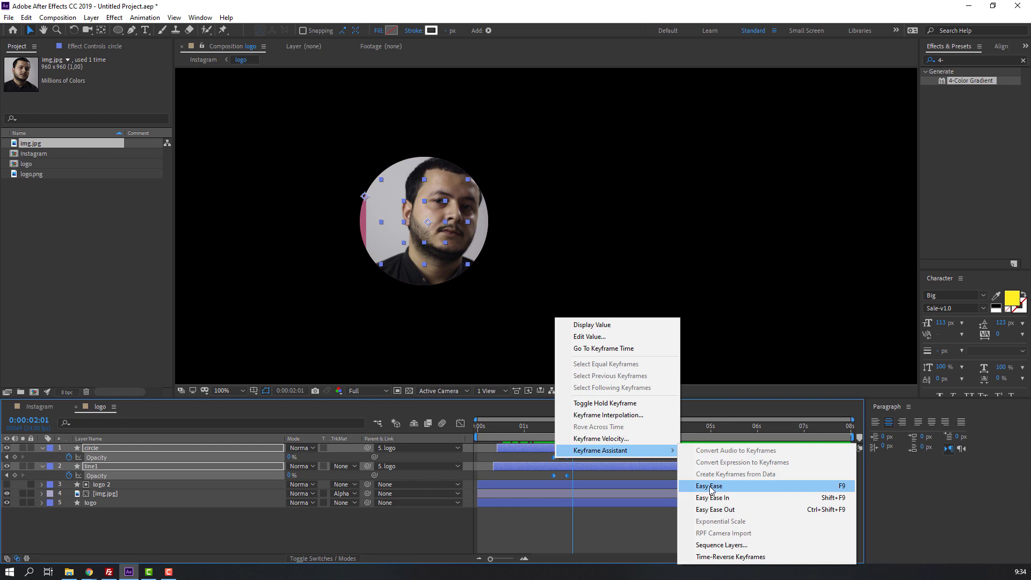
{"action": "left_click", "coordinate": [701, 484]}
{"action": "left_click", "coordinate": [629, 551]}
{"action": "key", "text": "space"}
{"action": "scroll", "coordinate": [400, 324], "scroll_direction": "down", "scroll_amount": 2}
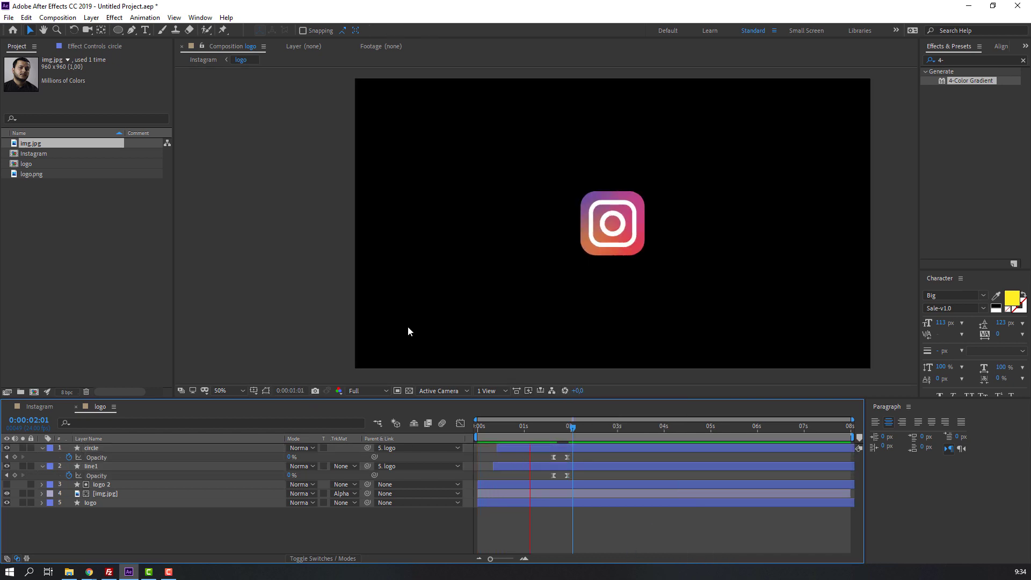
{"action": "key", "text": "space"}
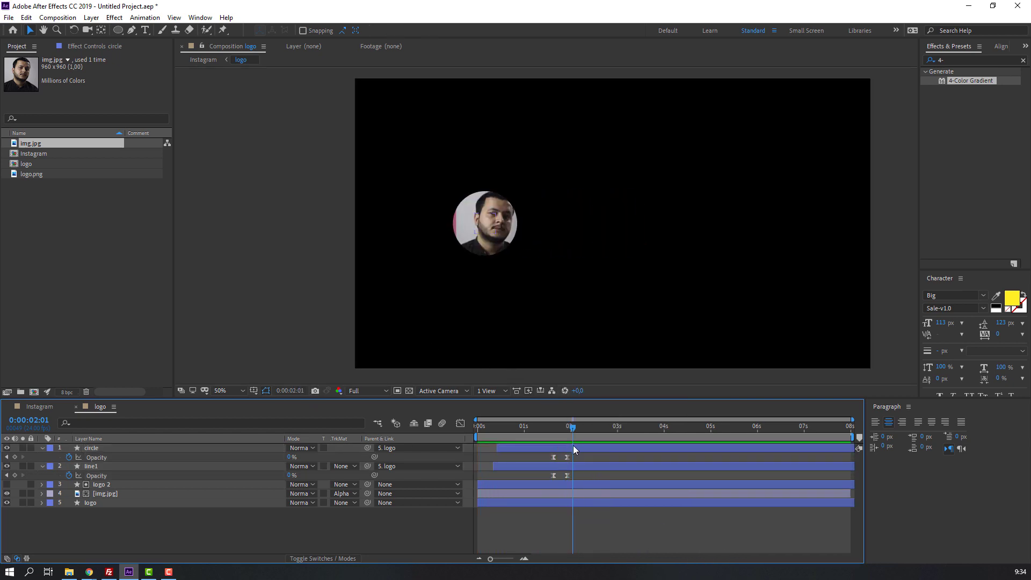
Nudge the img.jpg layer left until the photo covers the circle's left edge, and preview the animation.
{"action": "scroll", "coordinate": [467, 257], "scroll_direction": "up", "scroll_amount": 2}
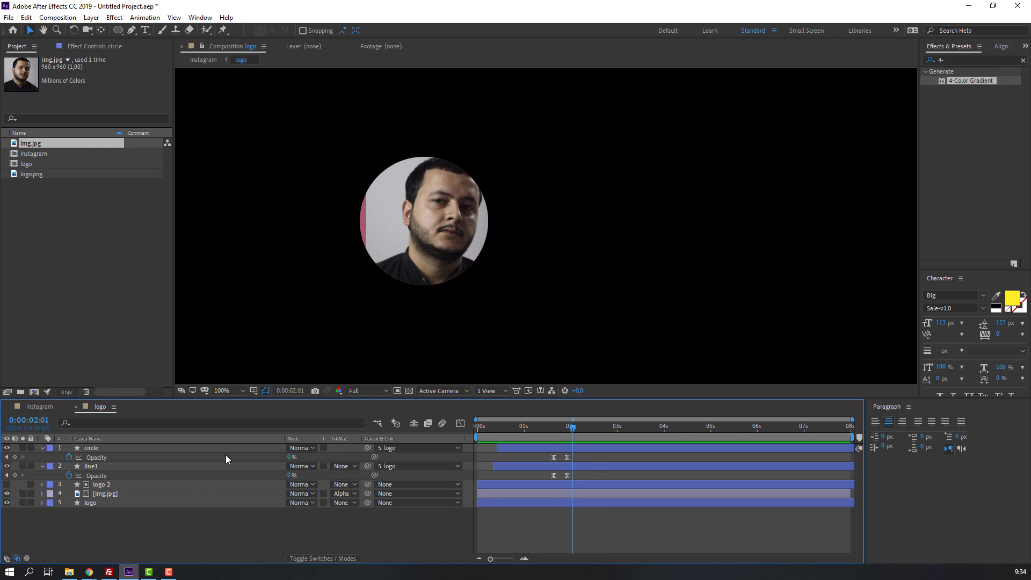
{"action": "left_click", "coordinate": [106, 494]}
{"action": "key", "text": "Left"}
{"action": "key", "text": "Left"}
{"action": "key", "text": "Left"}
{"action": "key", "text": "Left"}
{"action": "key", "text": "Left"}
{"action": "key", "text": "Left"}
{"action": "key", "text": "Left"}
{"action": "key", "text": "Left"}
{"action": "key", "text": "Left"}
{"action": "key", "text": "Left"}
{"action": "key", "text": "Left"}
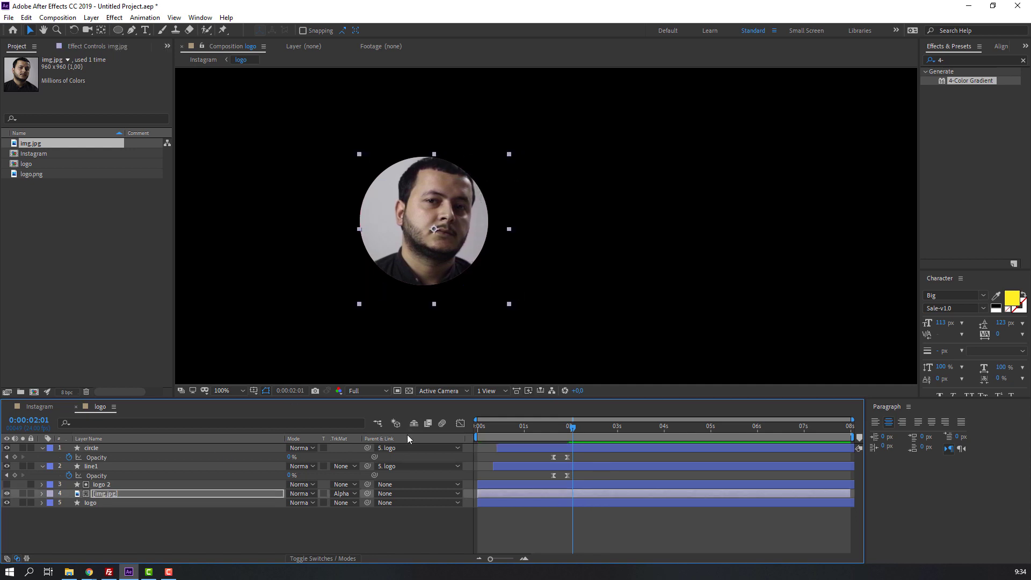
{"action": "left_click", "coordinate": [365, 520]}
{"action": "scroll", "coordinate": [366, 295], "scroll_direction": "down", "scroll_amount": 2}
{"action": "key", "text": "space"}
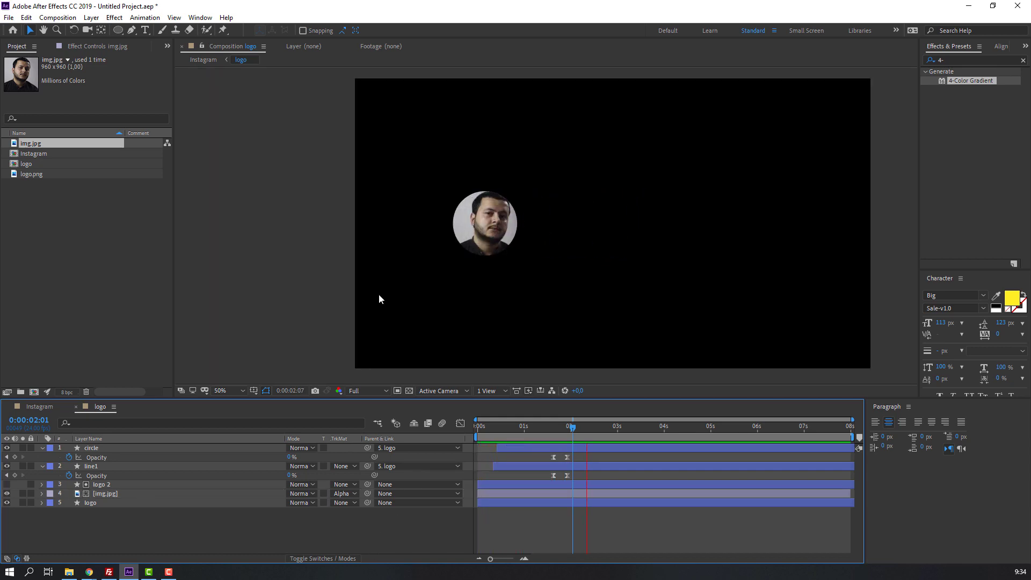
{"action": "key", "text": "/"}
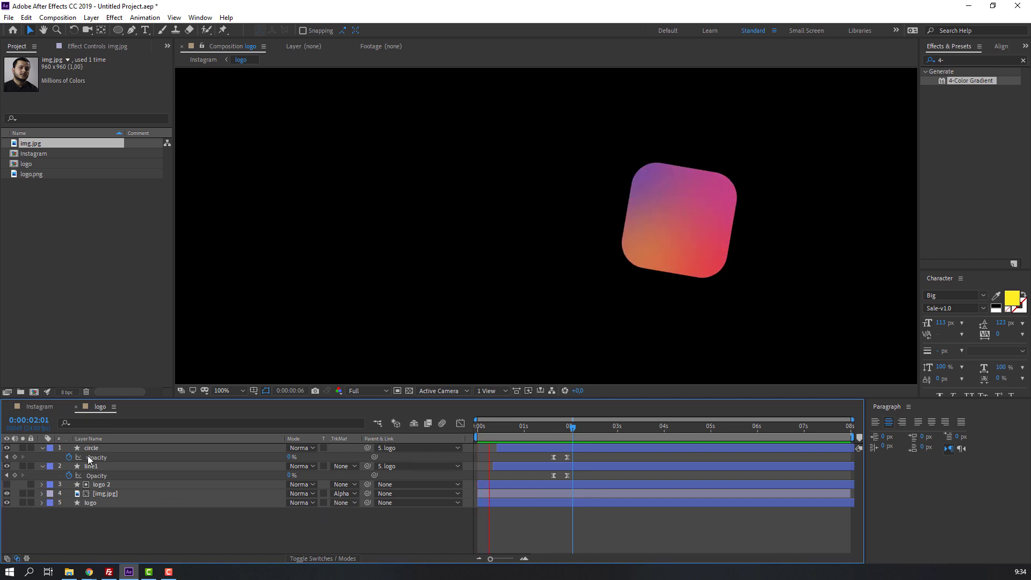
Turn on motion blur for all five layers of the logo composition.
{"action": "left_click", "coordinate": [43, 448]}
{"action": "left_click", "coordinate": [43, 457]}
{"action": "left_click_drag", "start_coordinate": [81, 522], "coordinate": [114, 443]}
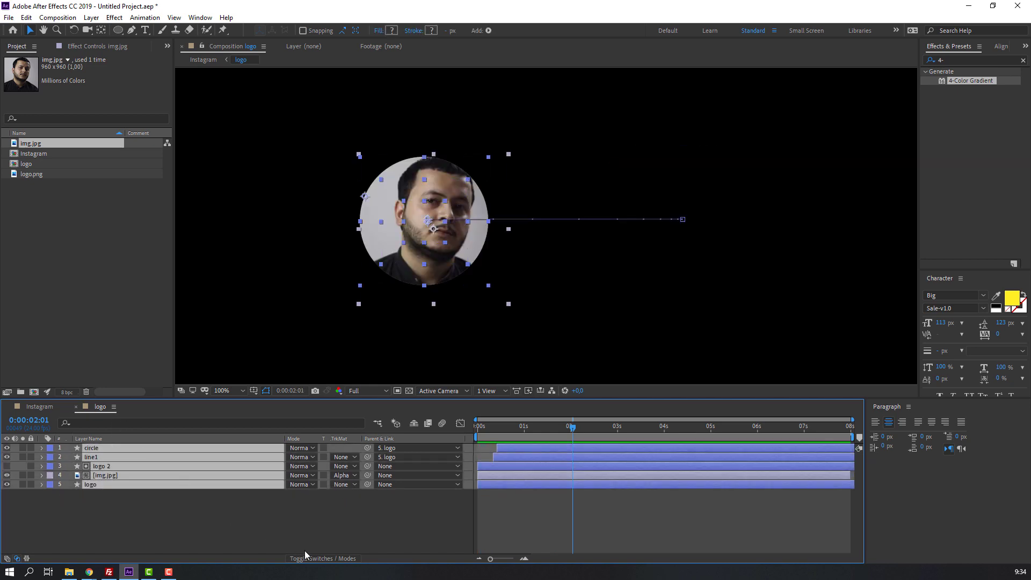
{"action": "left_click", "coordinate": [316, 561]}
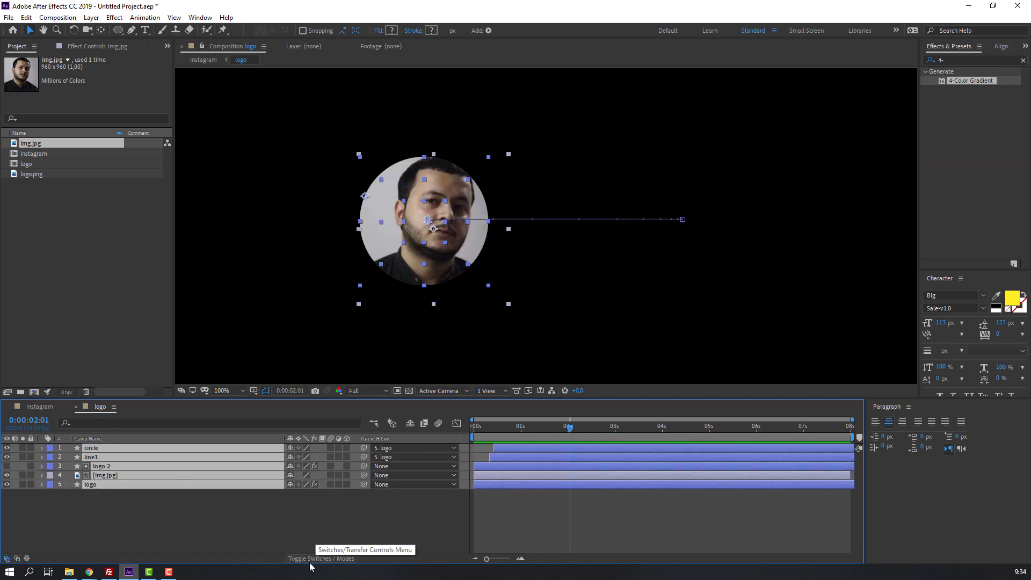
{"action": "left_click", "coordinate": [331, 449]}
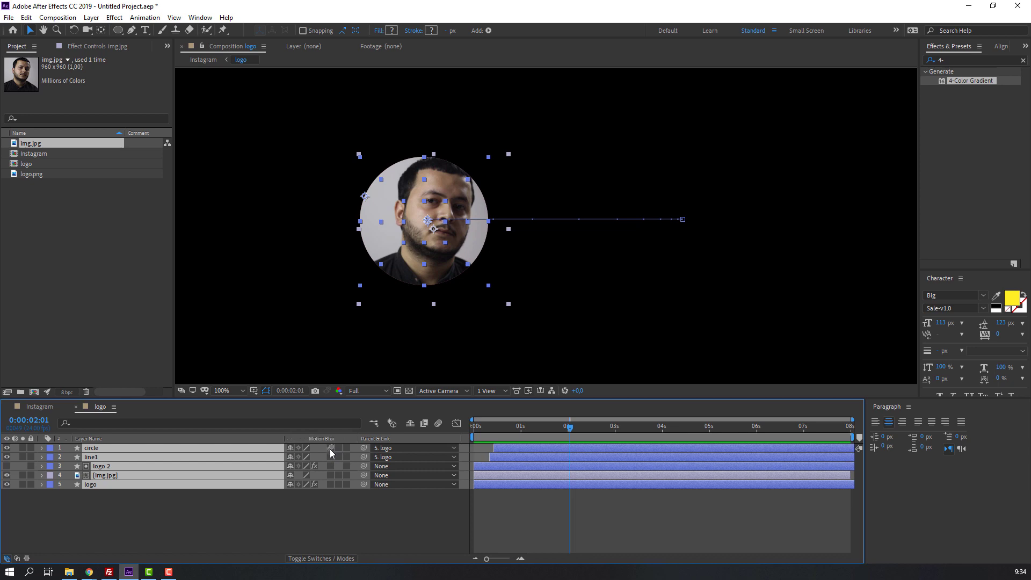
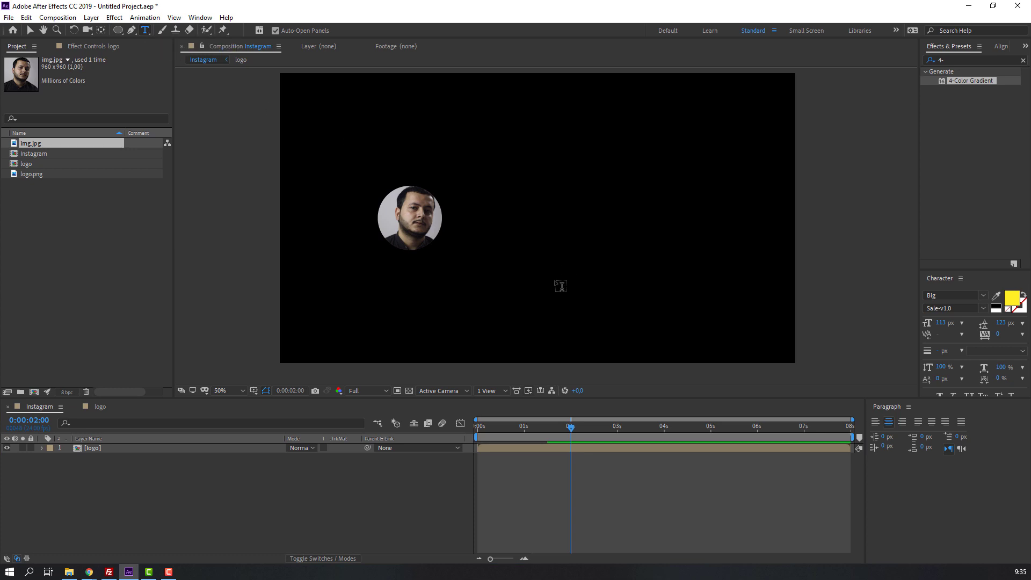
Add a text layer with the Instagram username to the Instagram composition and set its font to Proxima Nova Rg Bold.
{"action": "left_click", "coordinate": [472, 211]}
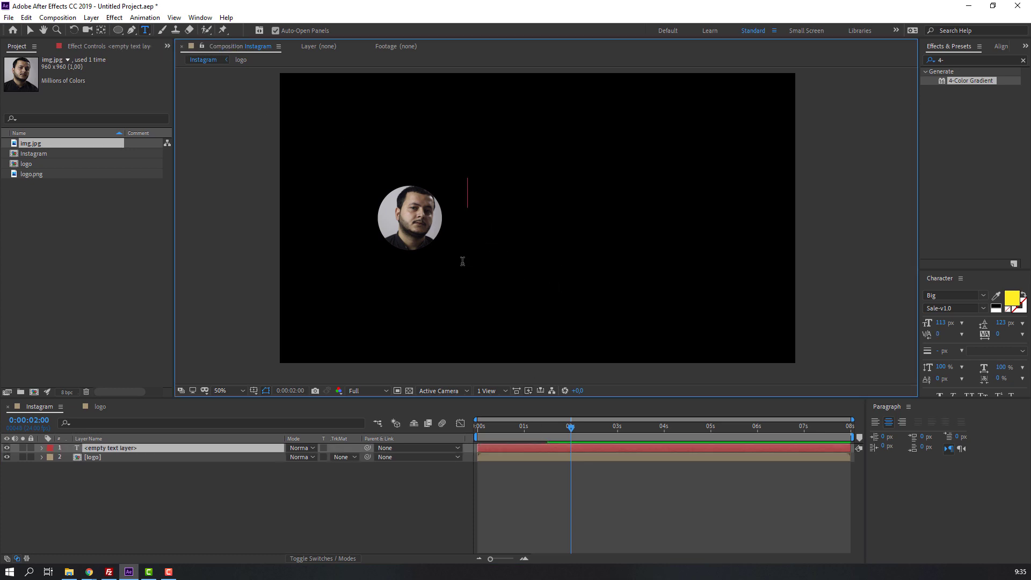
{"action": "type", "text": "nijatcg"}
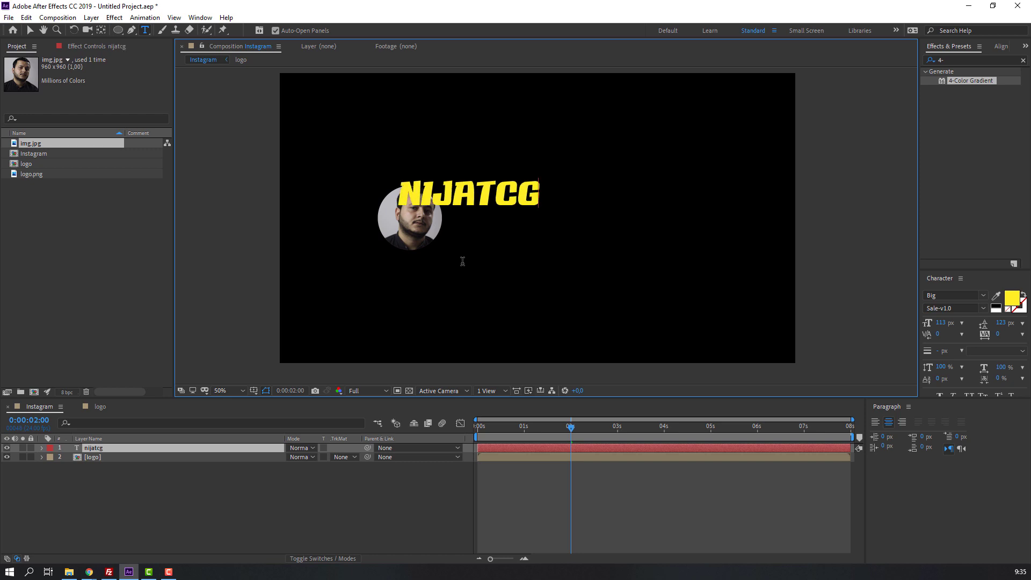
{"action": "key", "text": "ctrl+a"}
{"action": "left_click", "coordinate": [957, 295]}
{"action": "type", "text": "pr"}
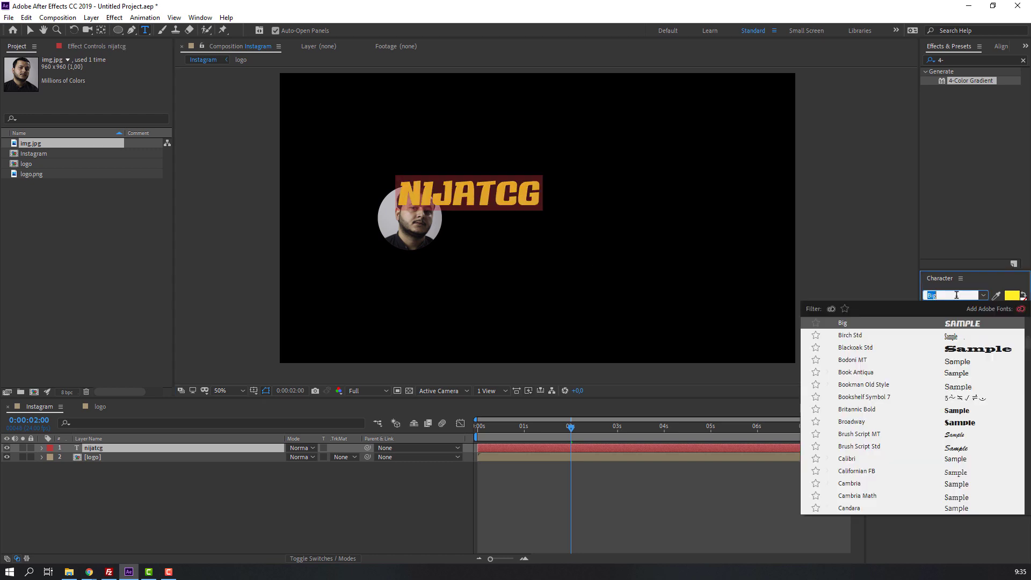
{"action": "type", "text": "ox"}
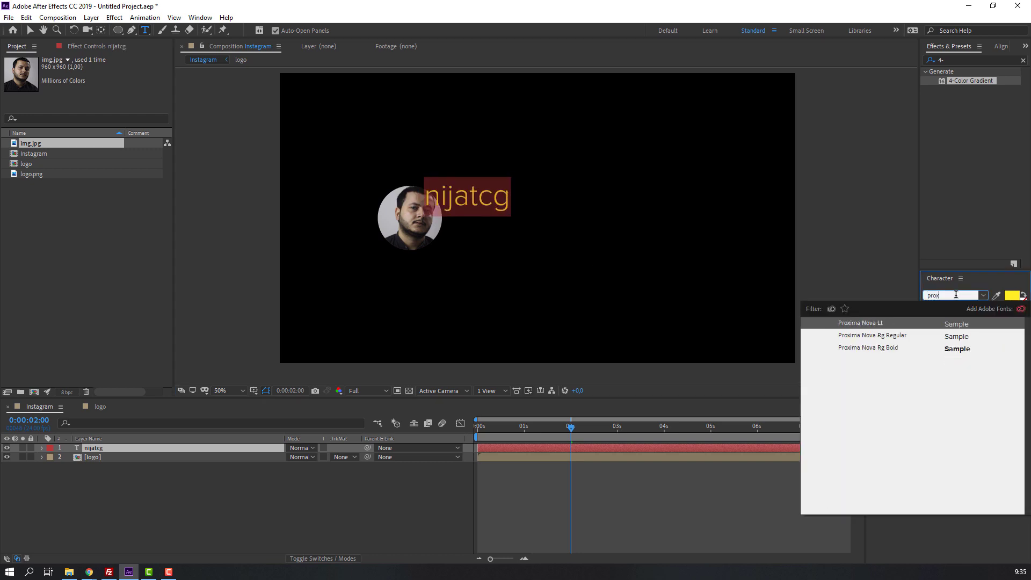
{"action": "left_click", "coordinate": [848, 349]}
{"action": "left_click", "coordinate": [469, 209]}
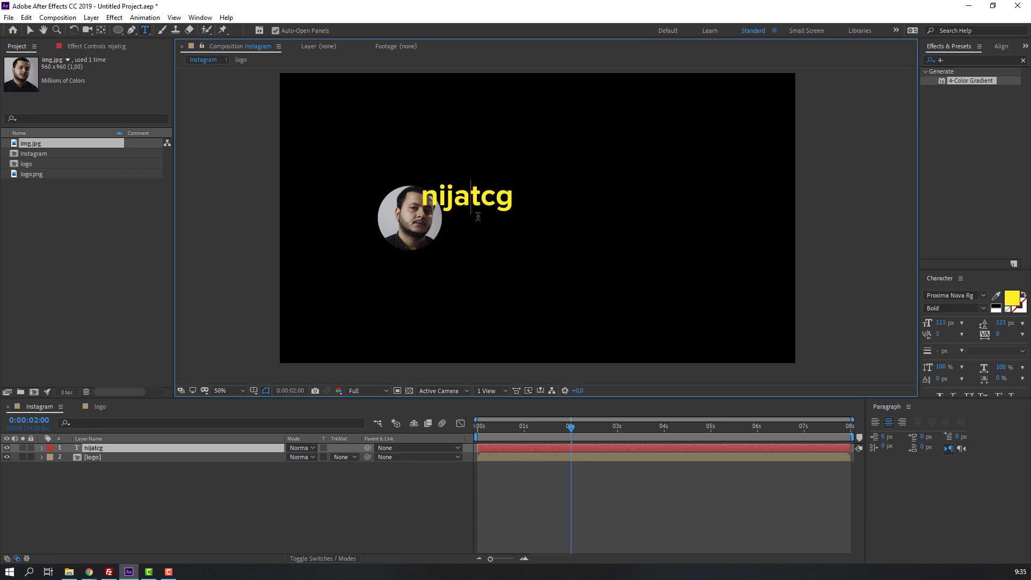
Add an @ sign in front of the username and place the text directly beside the profile photo's right edge.
{"action": "left_click", "coordinate": [30, 30]}
{"action": "left_click_drag", "start_coordinate": [468, 205], "coordinate": [494, 223]}
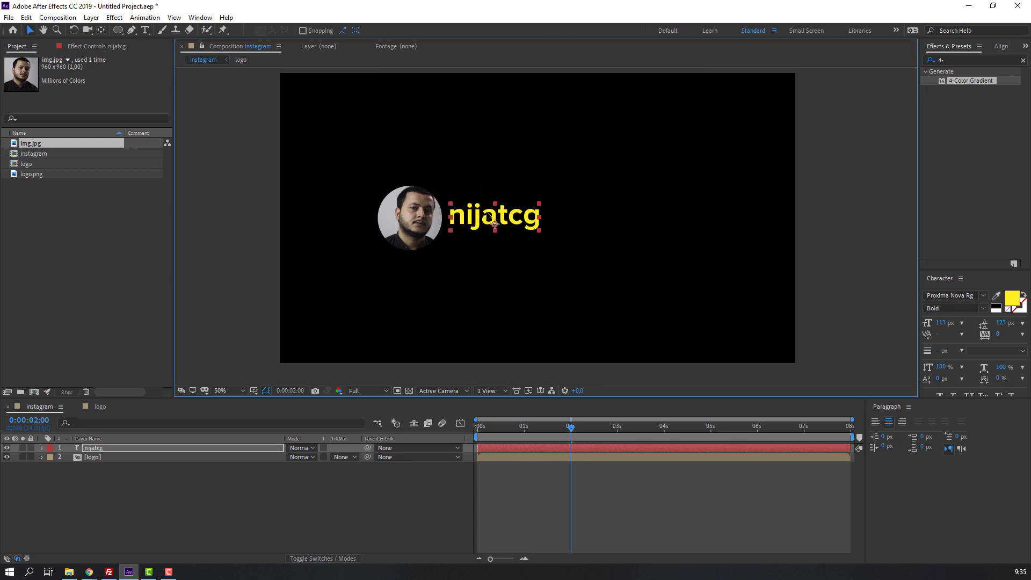
{"action": "double_click", "coordinate": [452, 215]}
{"action": "left_click", "coordinate": [465, 224]}
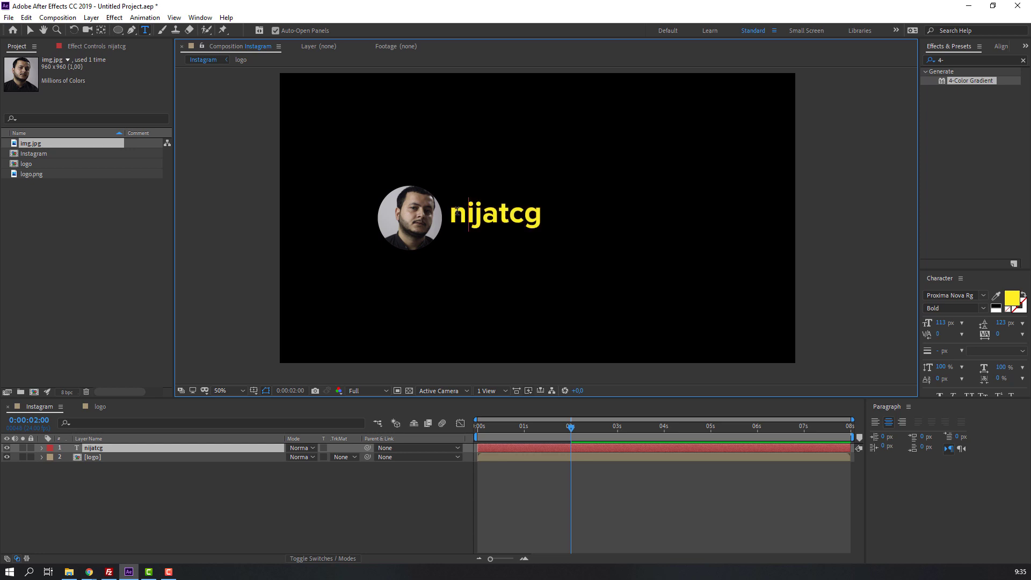
{"action": "type", "text": "“"}
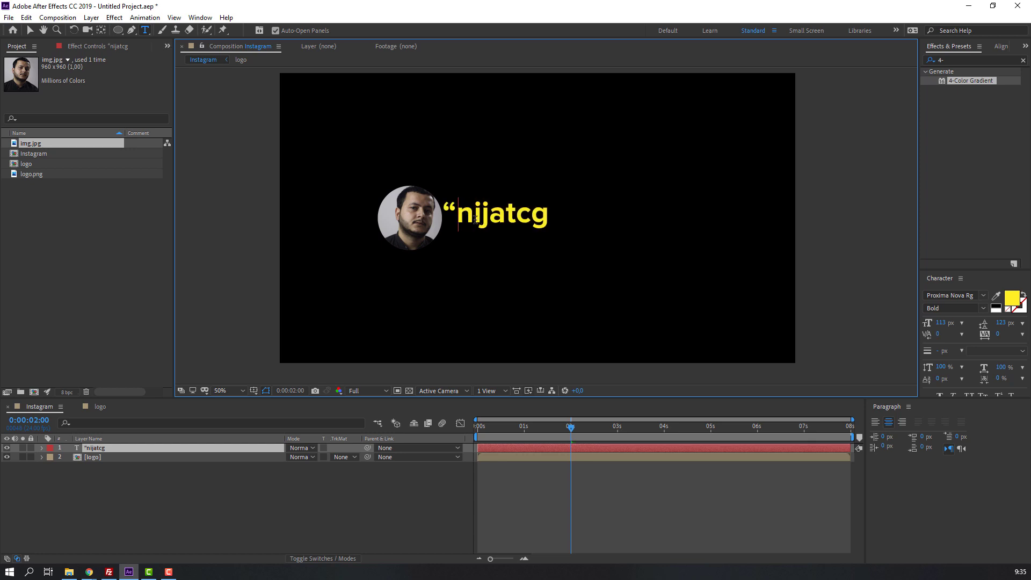
{"action": "key", "text": "BackSpace"}
{"action": "type", "text": "@"}
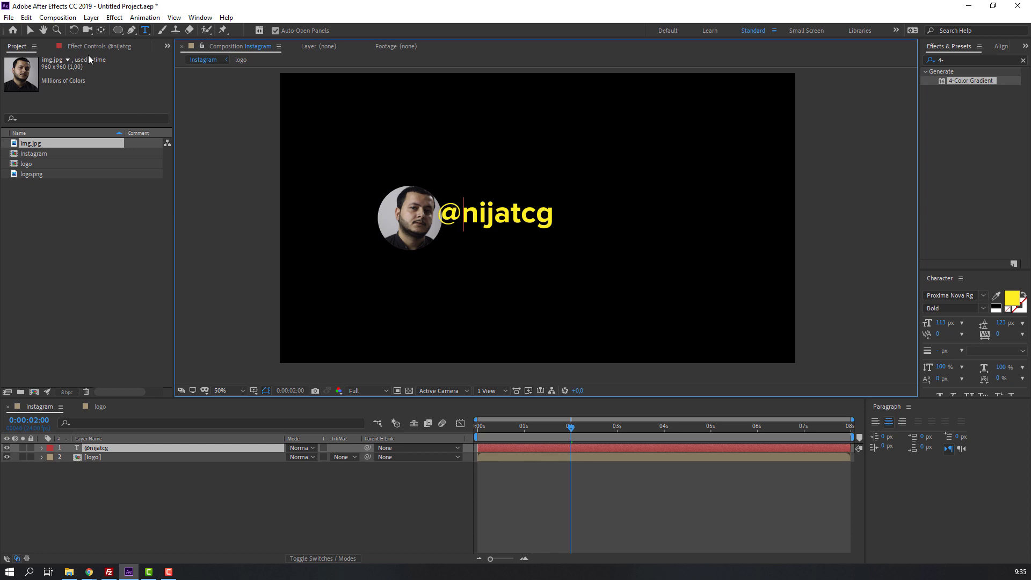
{"action": "left_click", "coordinate": [28, 30]}
{"action": "left_click_drag", "start_coordinate": [467, 218], "coordinate": [478, 220]}
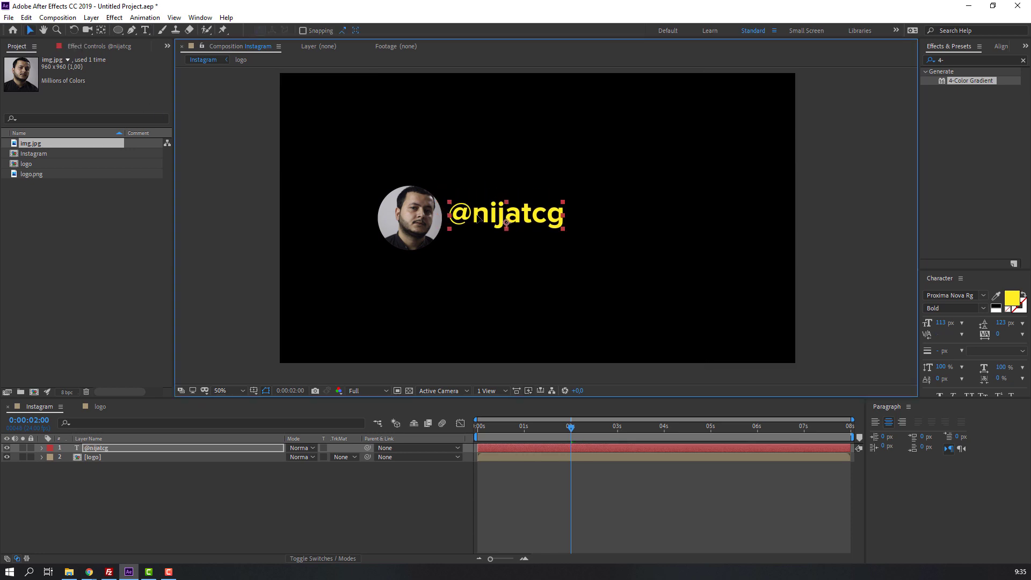
Open Animation Composer for the username text layer and move its window clear of the photo and text.
{"action": "left_click", "coordinate": [105, 449]}
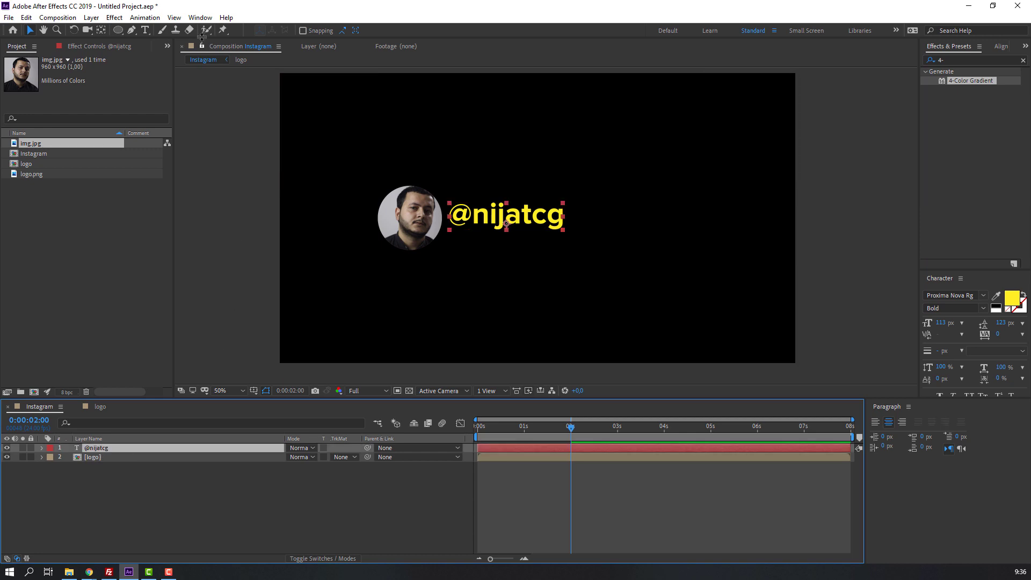
{"action": "left_click", "coordinate": [201, 18]}
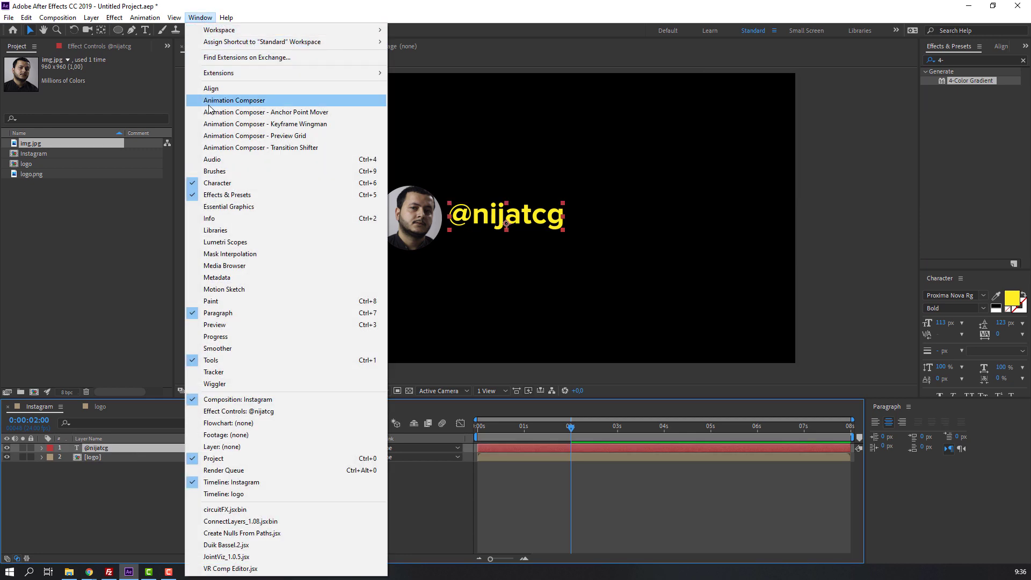
{"action": "left_click", "coordinate": [245, 102]}
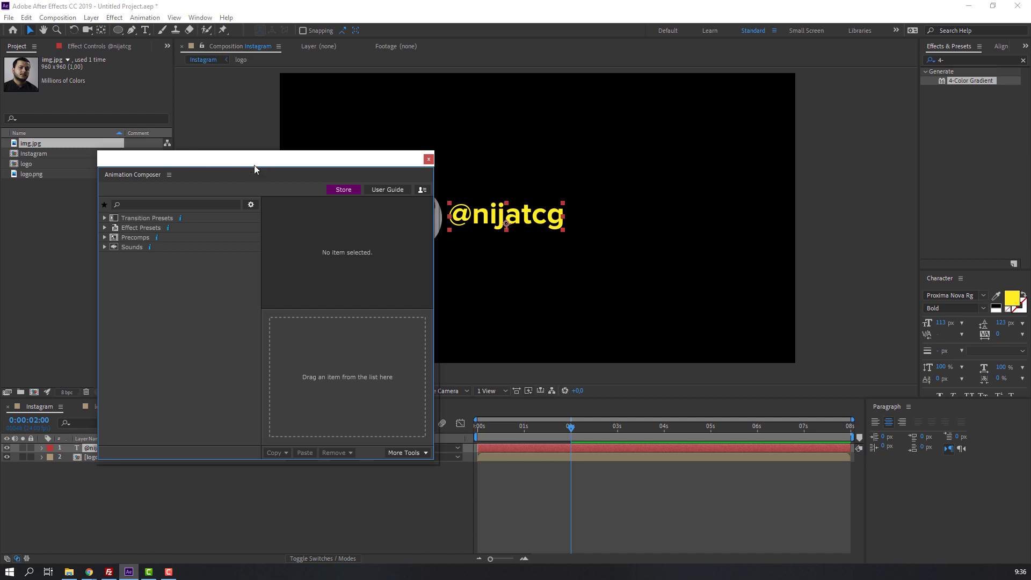
{"action": "left_click_drag", "start_coordinate": [254, 167], "coordinate": [716, 144]}
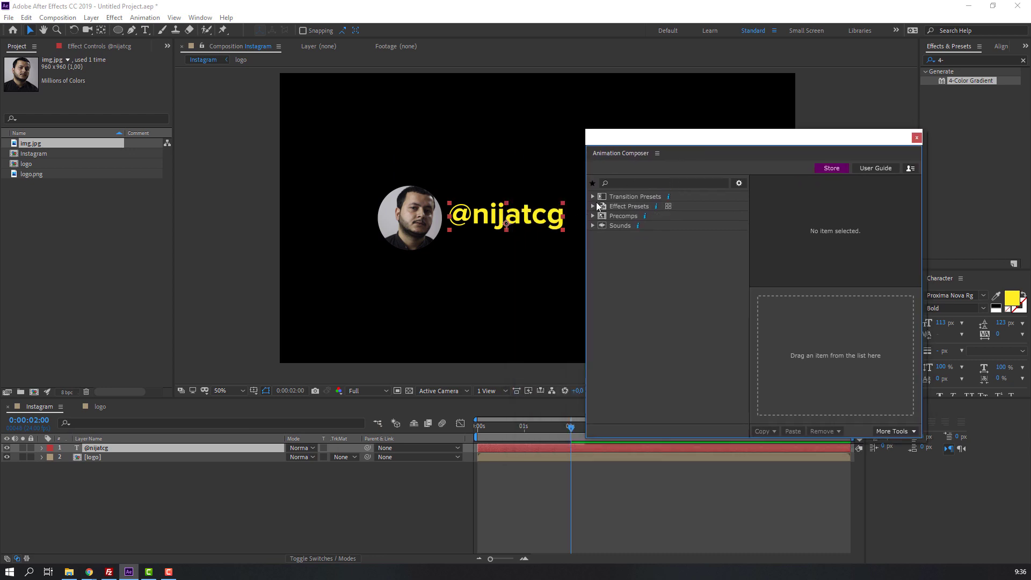
Apply the Overshoot Position & Scale Characters 1 Bottom text transition to the username layer, animating both in and out.
{"action": "left_click", "coordinate": [593, 196]}
{"action": "left_click", "coordinate": [604, 225]}
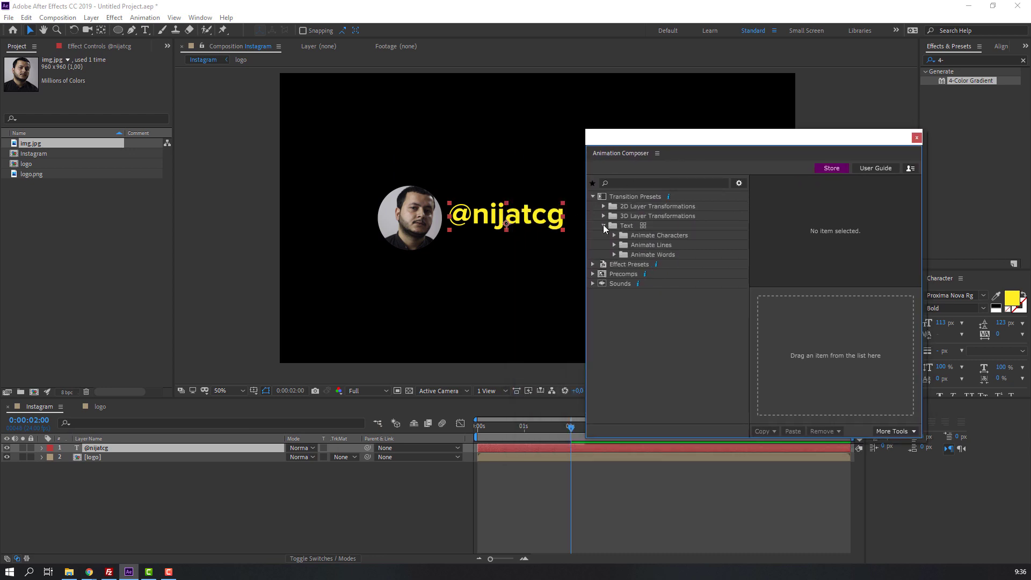
{"action": "left_click", "coordinate": [615, 235]}
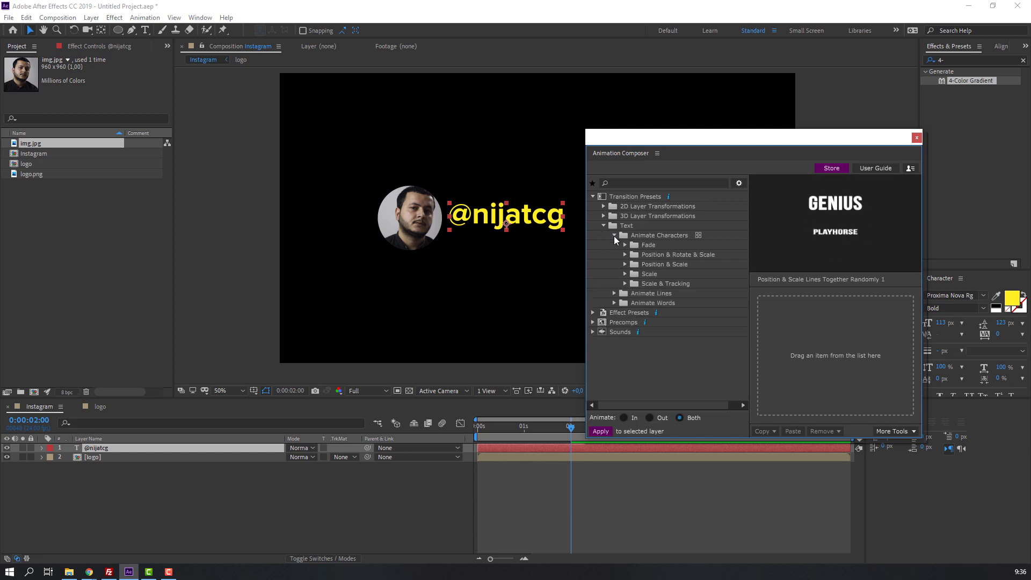
{"action": "left_click", "coordinate": [624, 265]}
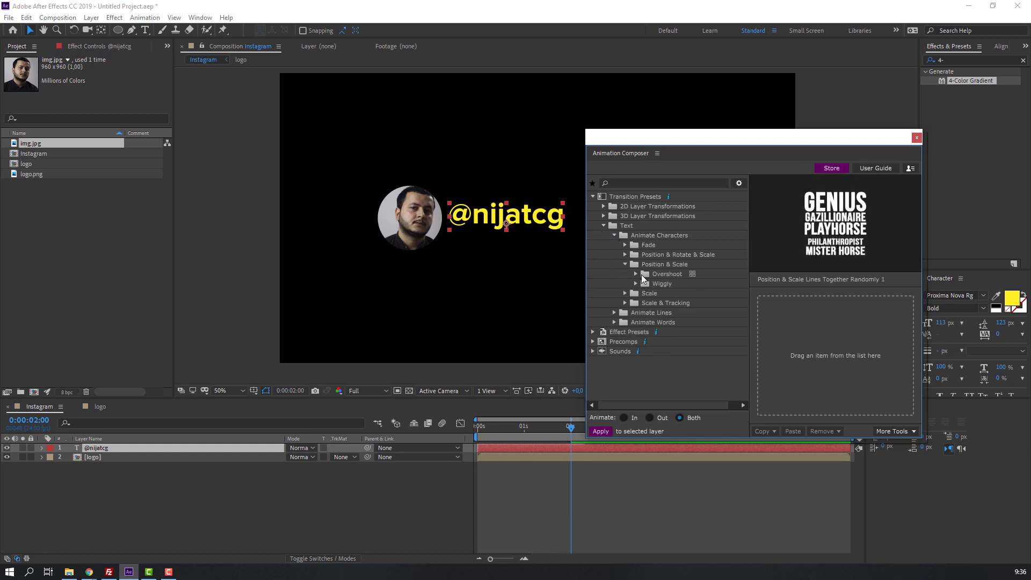
{"action": "left_click", "coordinate": [637, 274]}
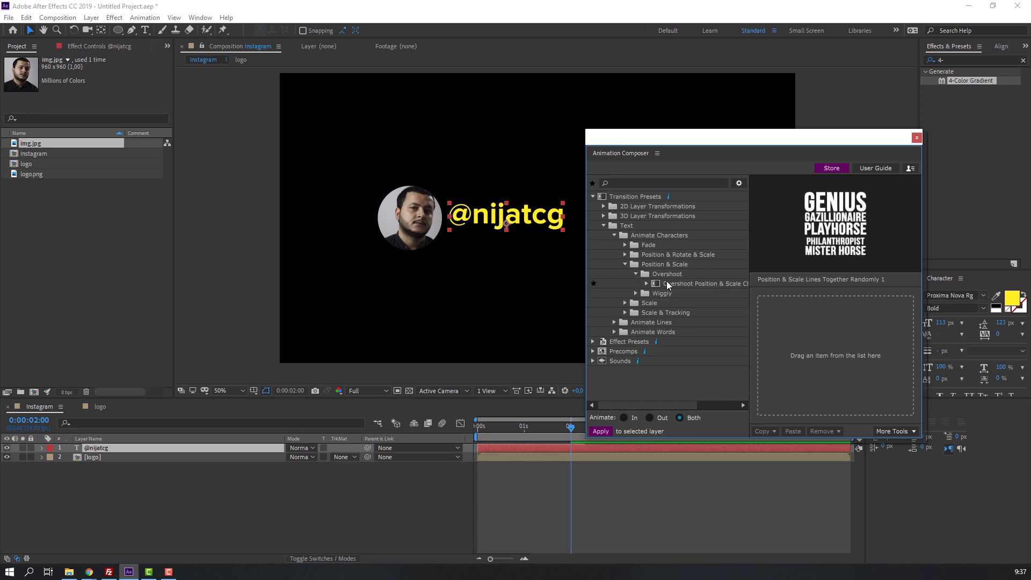
{"action": "left_click", "coordinate": [671, 284]}
{"action": "left_click", "coordinate": [646, 283]}
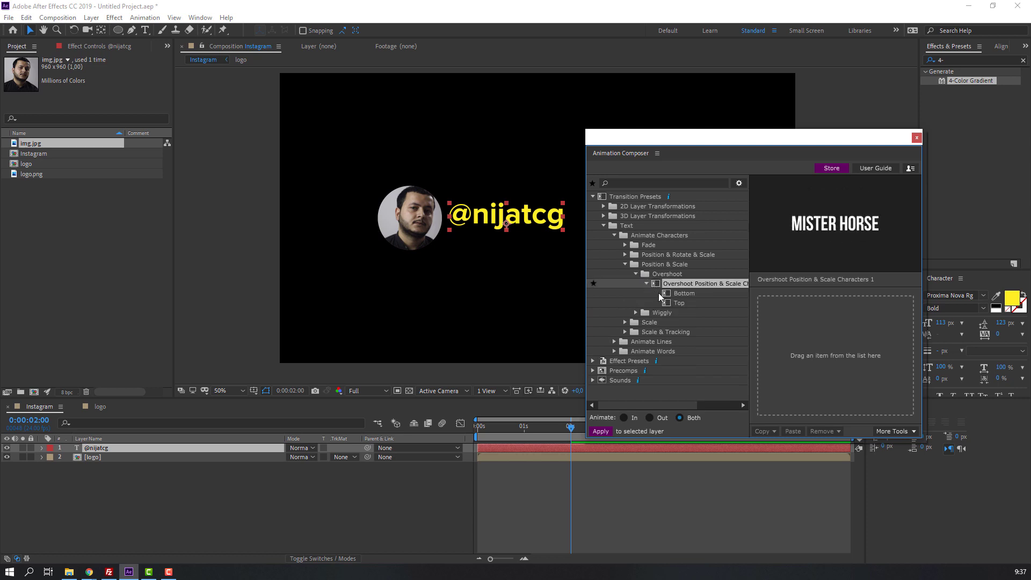
{"action": "left_click", "coordinate": [687, 294]}
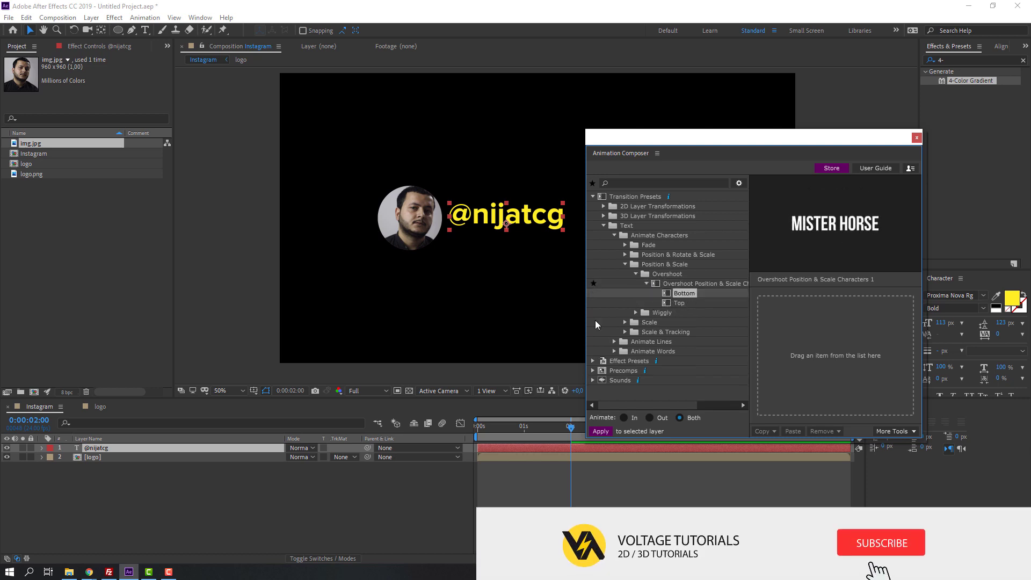
{"action": "double_click", "coordinate": [683, 294]}
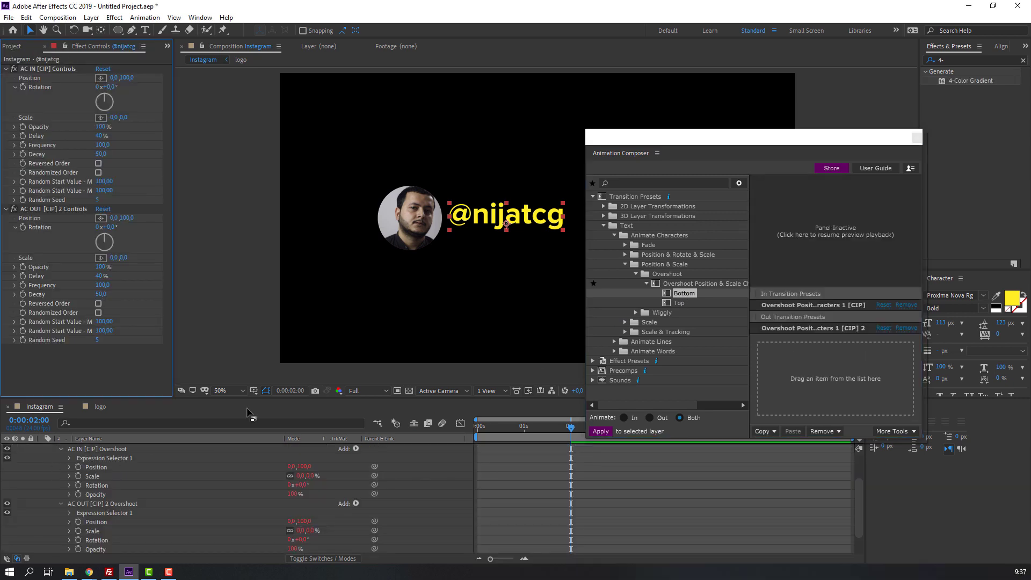
Close Animation Composer, shift the username layer to start just after one second, and place it beneath the logo layer.
{"action": "left_click_drag", "start_coordinate": [485, 427], "coordinate": [522, 429]}
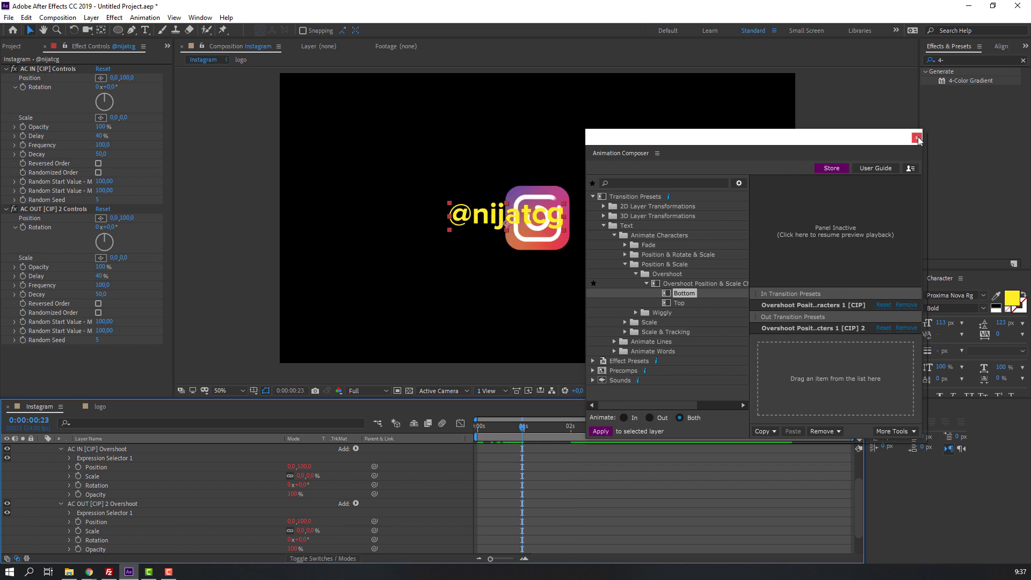
{"action": "left_click", "coordinate": [918, 139]}
{"action": "scroll", "coordinate": [69, 472], "scroll_direction": "up", "scroll_amount": 2}
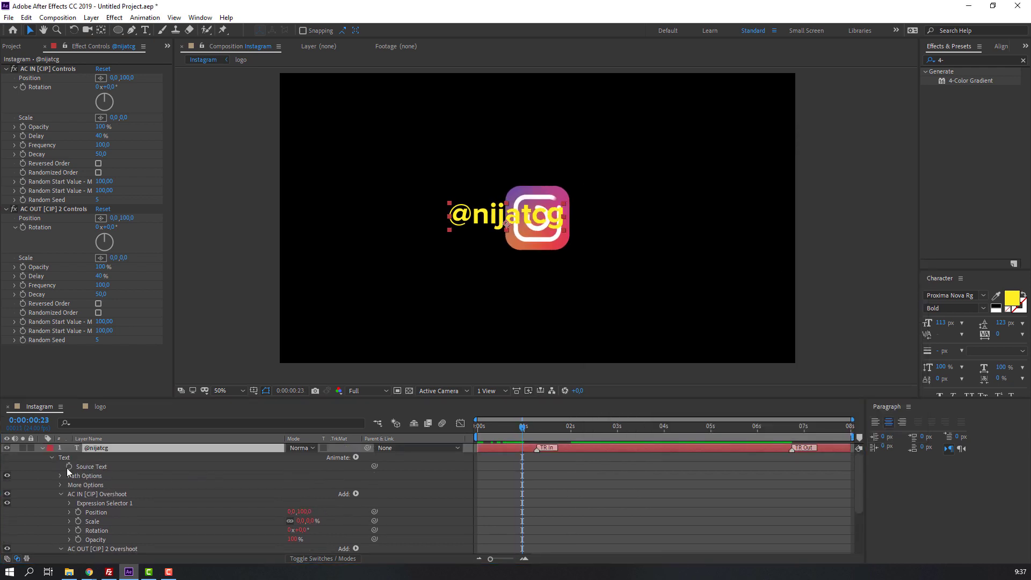
{"action": "left_click", "coordinate": [41, 448]}
{"action": "key", "text": "bracketleft"}
{"action": "left_click_drag", "start_coordinate": [500, 427], "coordinate": [556, 436]}
{"action": "key", "text": "space"}
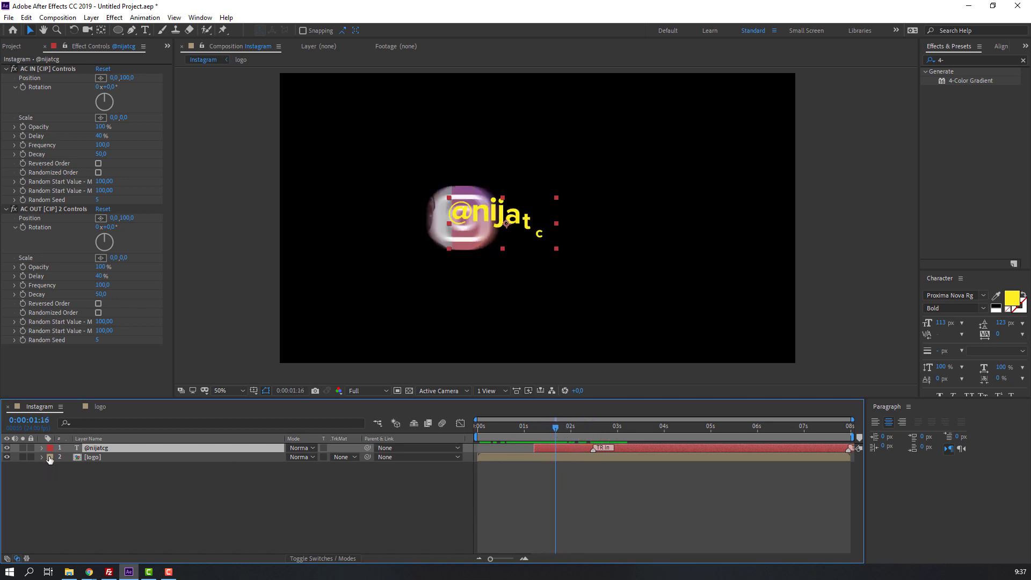
{"action": "left_click_drag", "start_coordinate": [100, 454], "coordinate": [107, 461]}
{"action": "left_click_drag", "start_coordinate": [501, 423], "coordinate": [582, 431]}
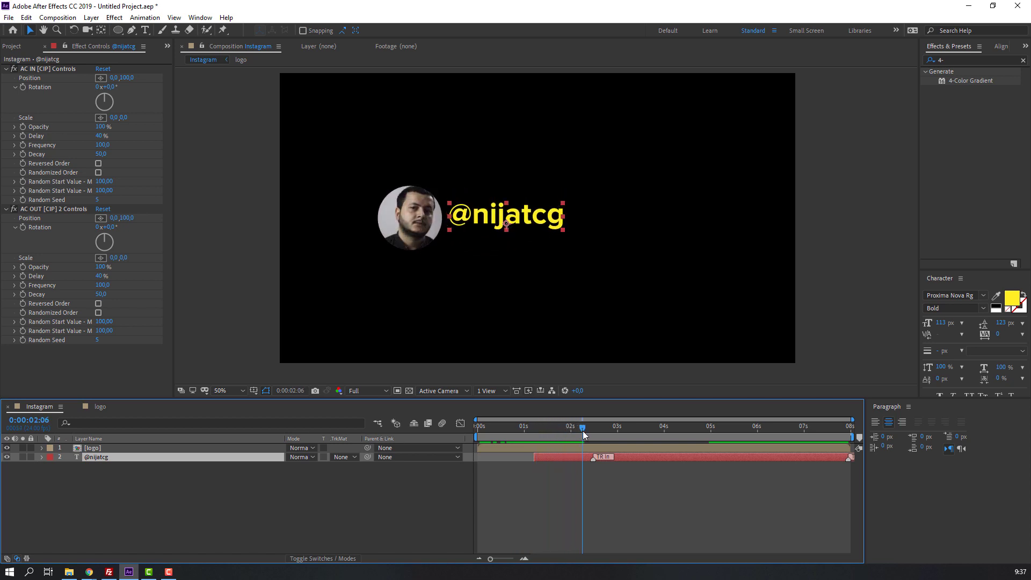
Draw a white rounded rectangle as a new shape layer covering the username text and most of the profile photo.
{"action": "left_click", "coordinate": [192, 497]}
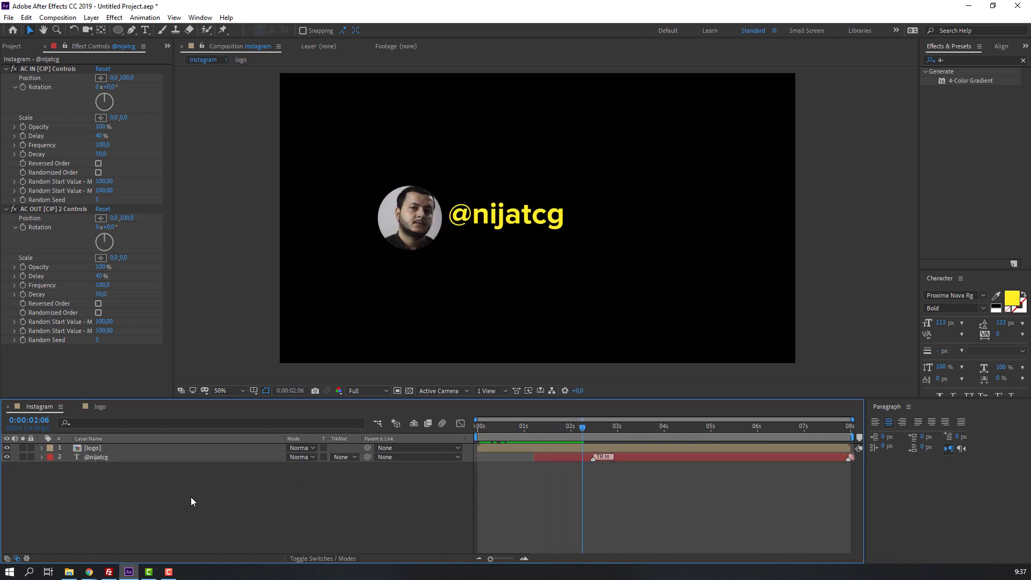
{"action": "left_click", "coordinate": [118, 32]}
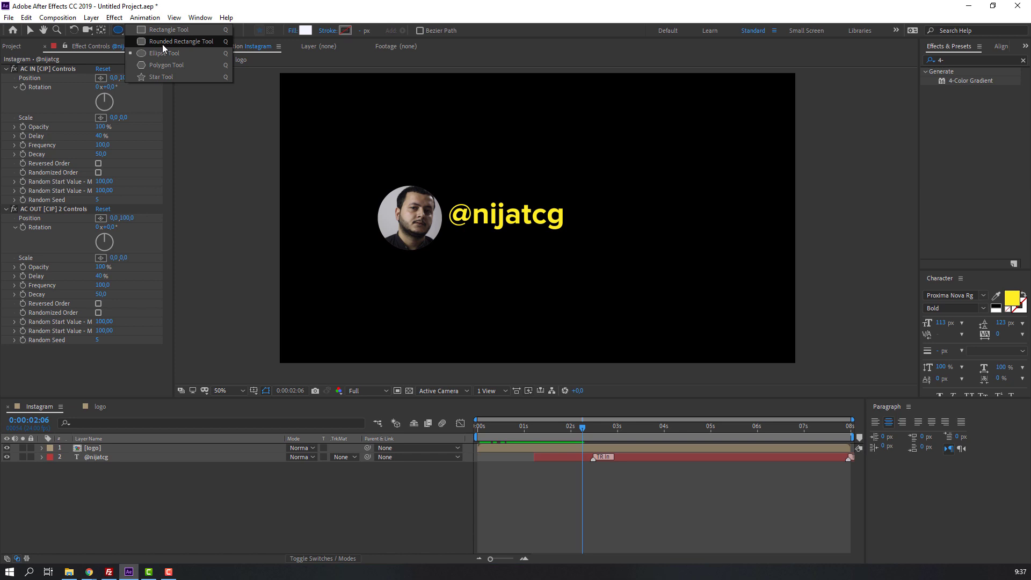
{"action": "left_click", "coordinate": [192, 43]}
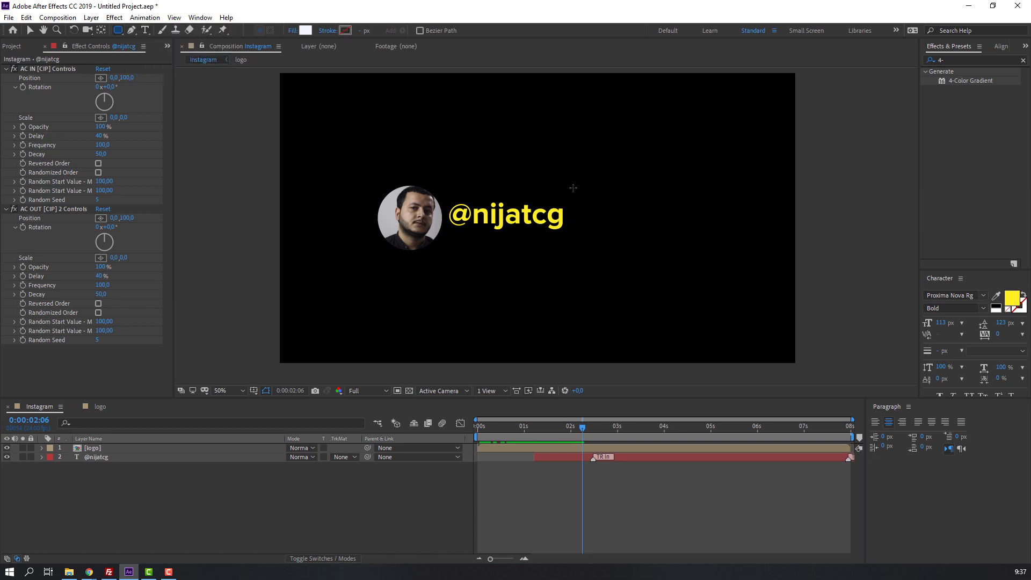
{"action": "left_click_drag", "start_coordinate": [573, 188], "coordinate": [388, 252]}
{"action": "left_click", "coordinate": [27, 32]}
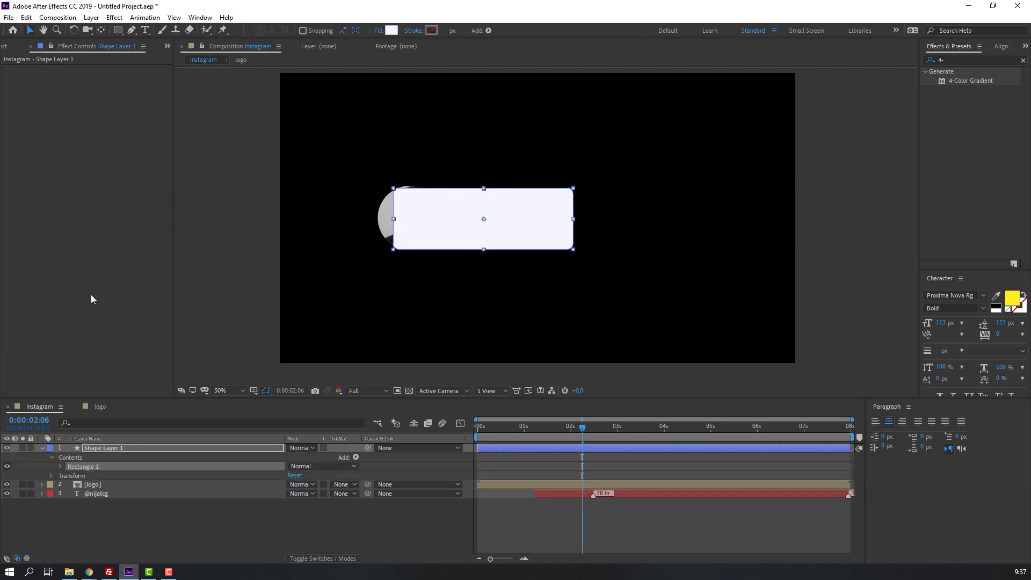
{"action": "left_click", "coordinate": [41, 449]}
Move the username layer above Shape Layer 1 and set the shape's track matte to Alpha Matte using the username text.
{"action": "left_click", "coordinate": [96, 467]}
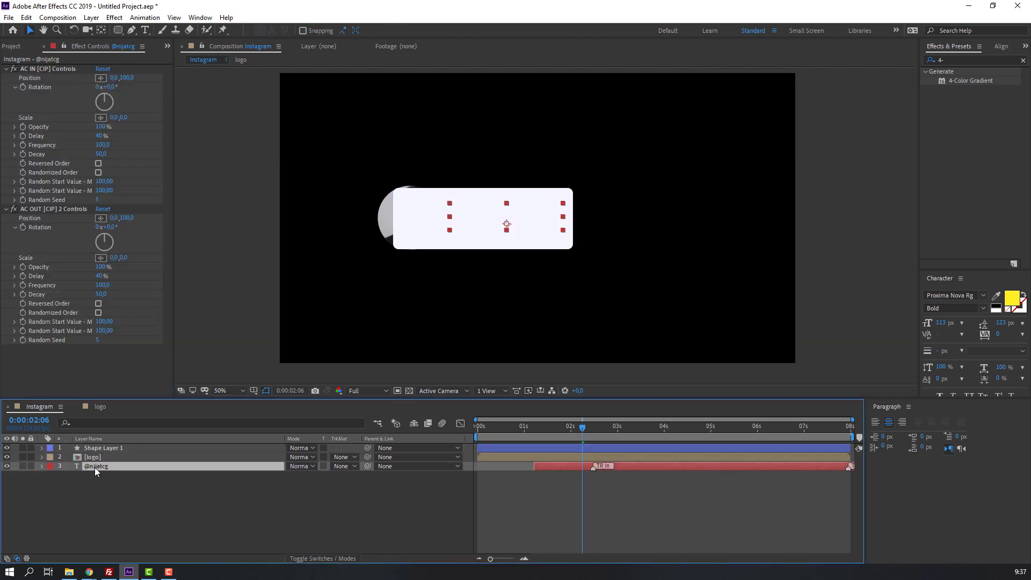
{"action": "left_click_drag", "start_coordinate": [97, 471], "coordinate": [108, 446]}
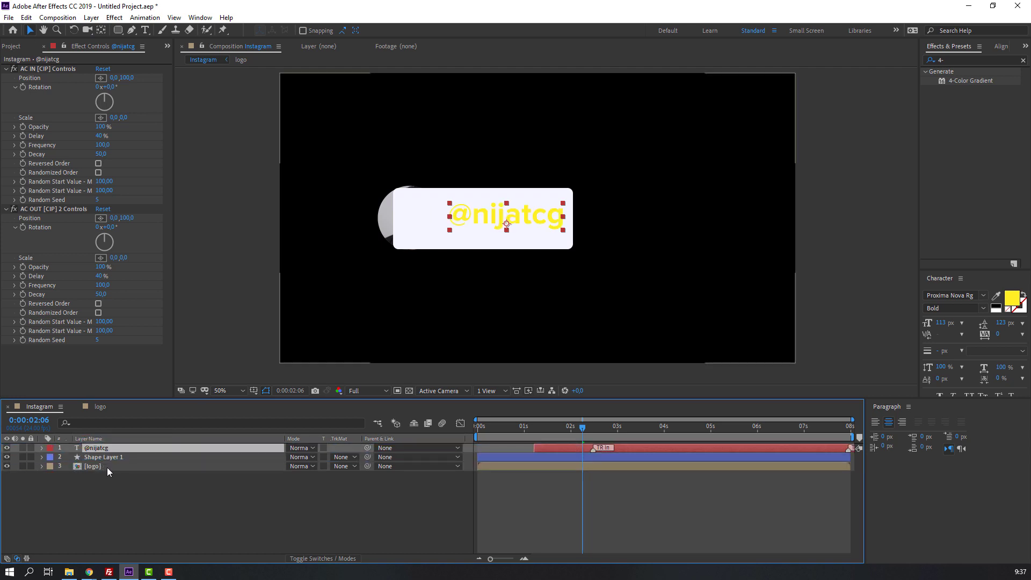
{"action": "left_click", "coordinate": [100, 458]}
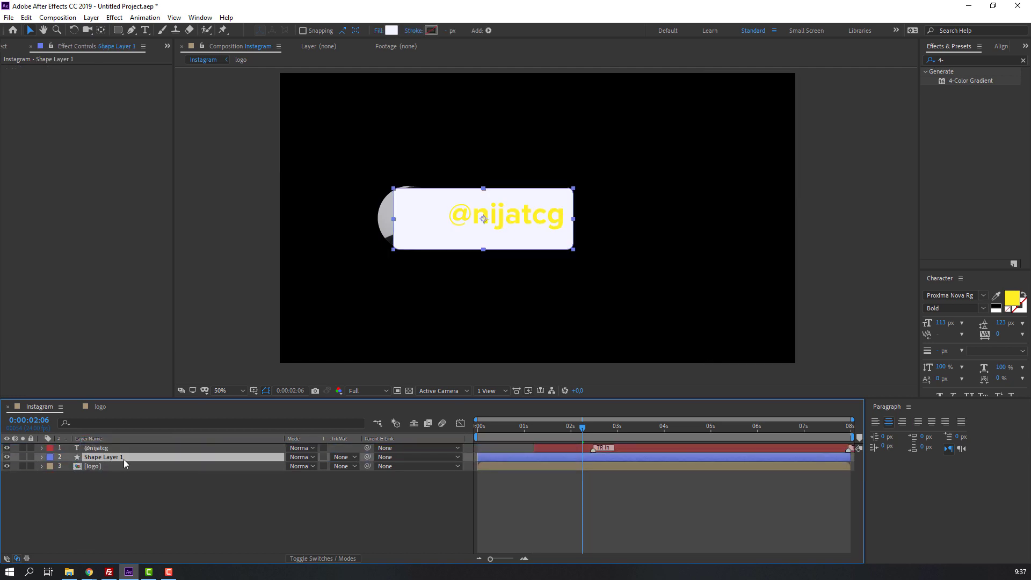
{"action": "left_click", "coordinate": [347, 460]}
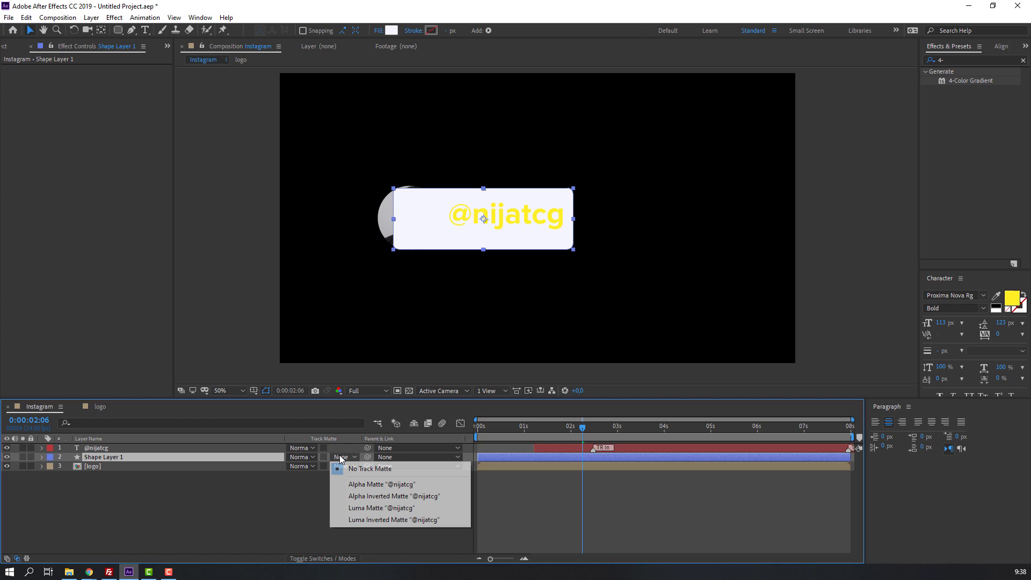
{"action": "left_click", "coordinate": [359, 485]}
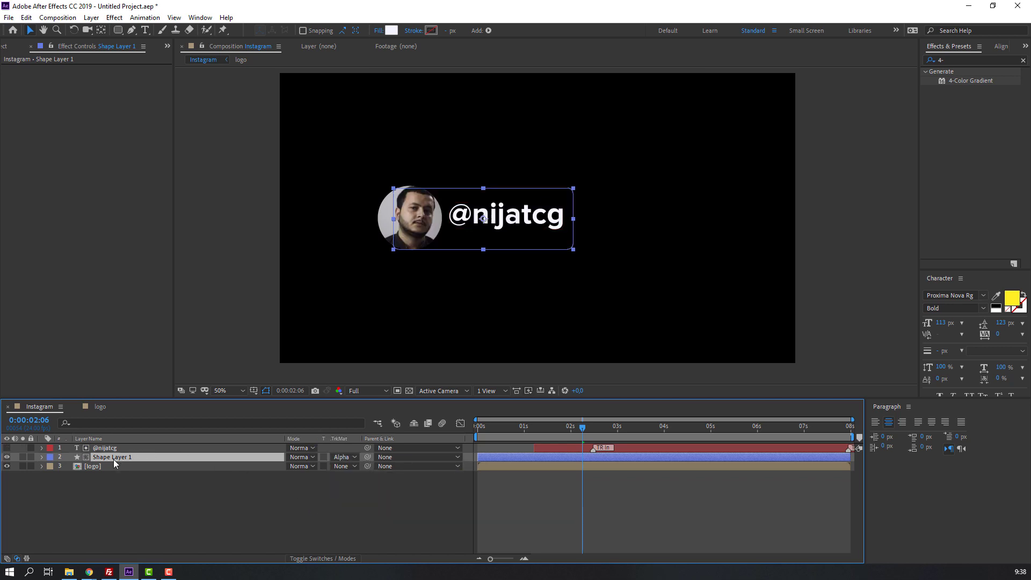
Animate Shape Layer 1's position with keyframes from X 1339 at 0:00:01:11 to X about 861 at 0:00:01:21, keeping Y at 542.
{"action": "key", "text": "p"}
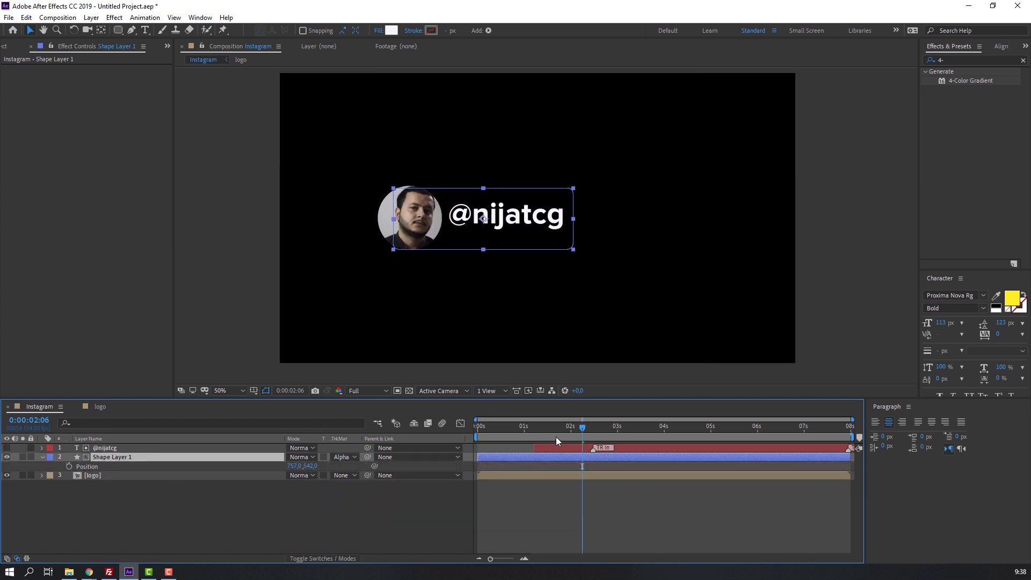
{"action": "left_click", "coordinate": [545, 427]}
{"action": "left_click_drag", "start_coordinate": [387, 467], "coordinate": [605, 460]}
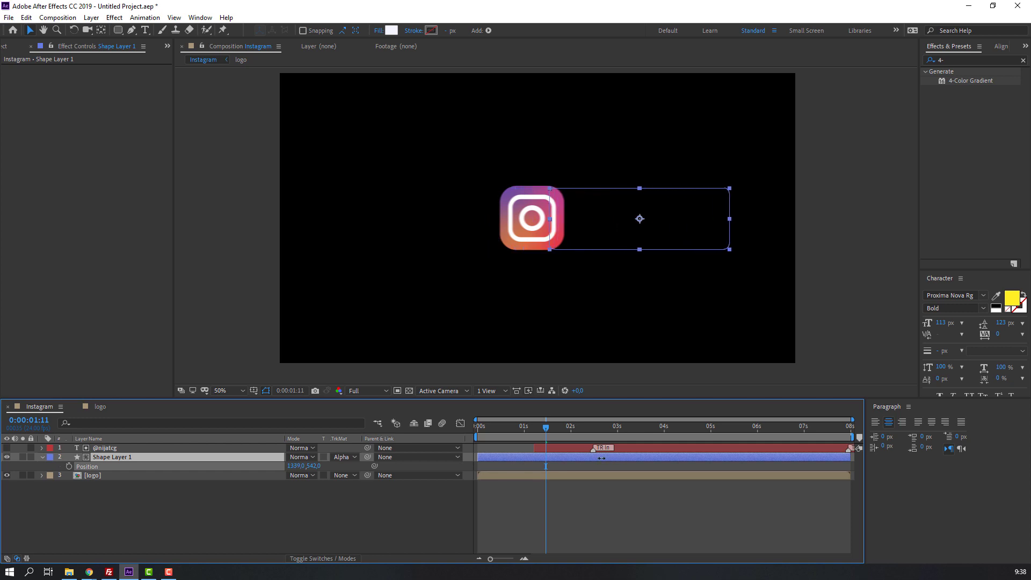
{"action": "left_click", "coordinate": [69, 467]}
{"action": "left_click_drag", "start_coordinate": [547, 427], "coordinate": [566, 430]}
{"action": "left_click_drag", "start_coordinate": [291, 471], "coordinate": [46, 475]}
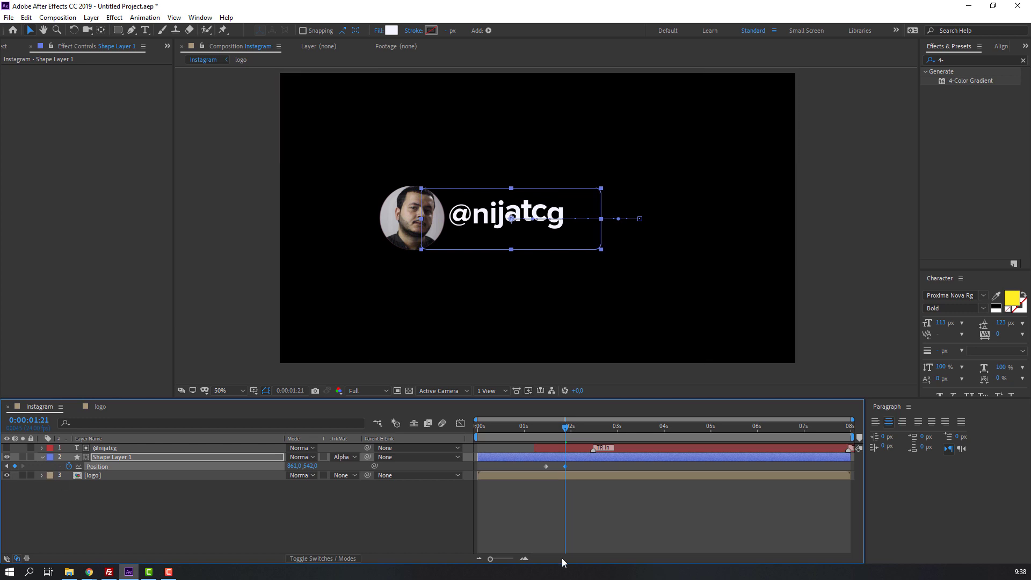
Shift the username layer to start at Shape Layer 1's first position keyframe and preview the reveal up to 0:00:02:05.
{"action": "left_click", "coordinate": [620, 507]}
{"action": "mouse_move", "coordinate": [544, 430]}
{"action": "left_mouse_down"}
{"action": "mouse_move", "coordinate": [556, 433]}
{"action": "mouse_move", "coordinate": [546, 434]}
{"action": "mouse_move", "coordinate": [558, 449]}
{"action": "left_mouse_up"}
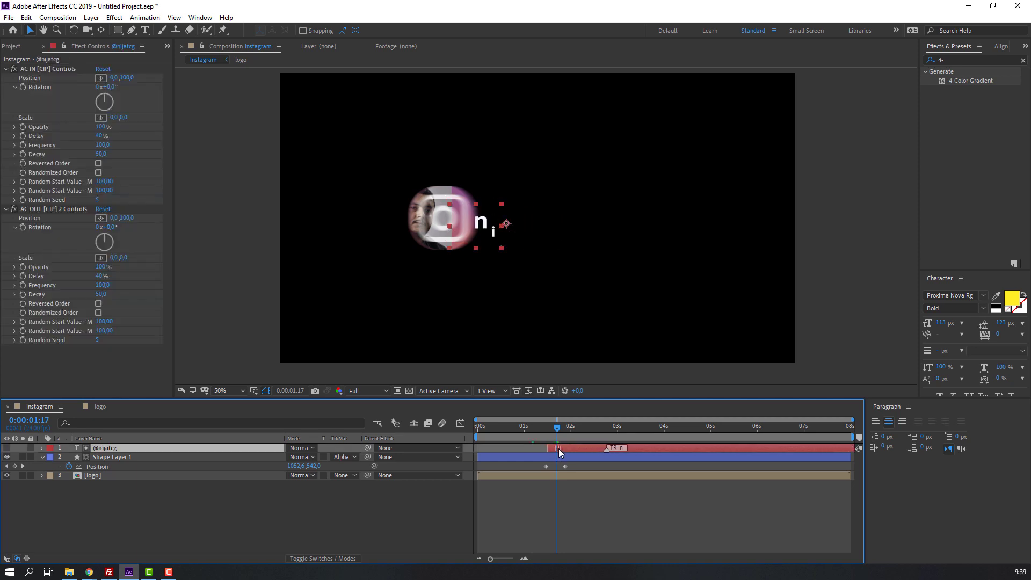
{"action": "key", "text": "space"}
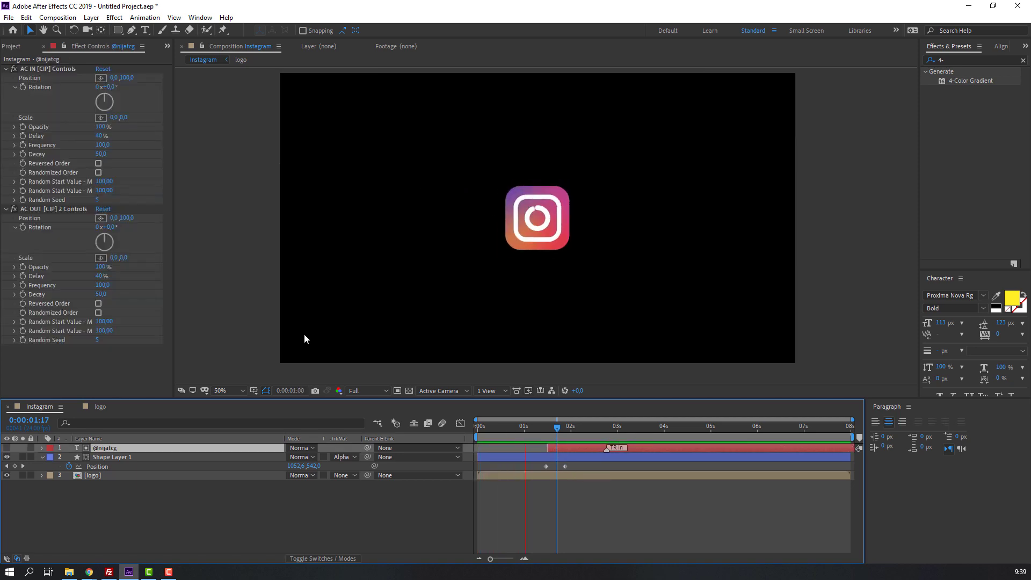
{"action": "key", "text": "comma"}
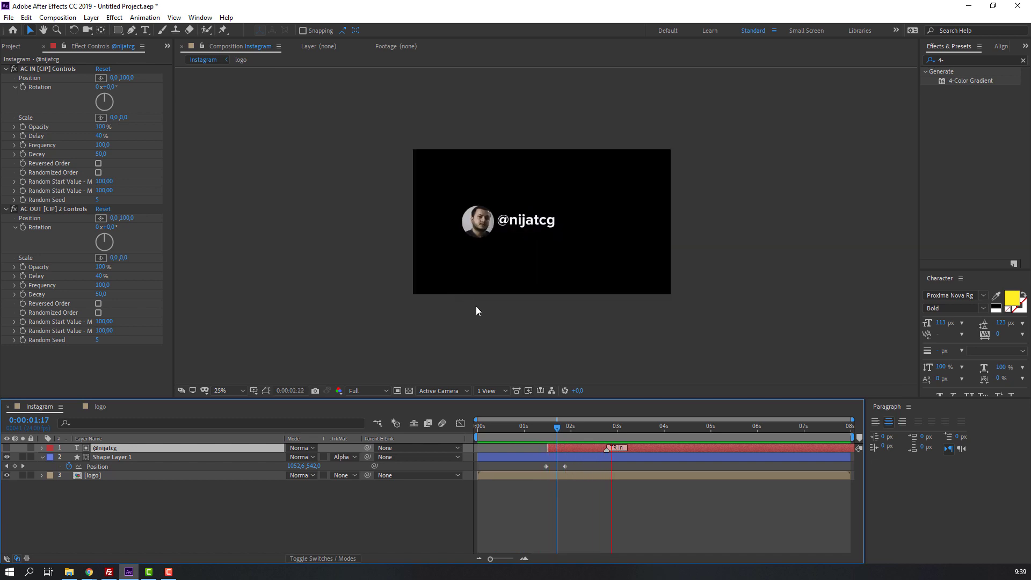
{"action": "left_click_drag", "start_coordinate": [547, 427], "coordinate": [584, 434]}
{"action": "left_click", "coordinate": [318, 520]}
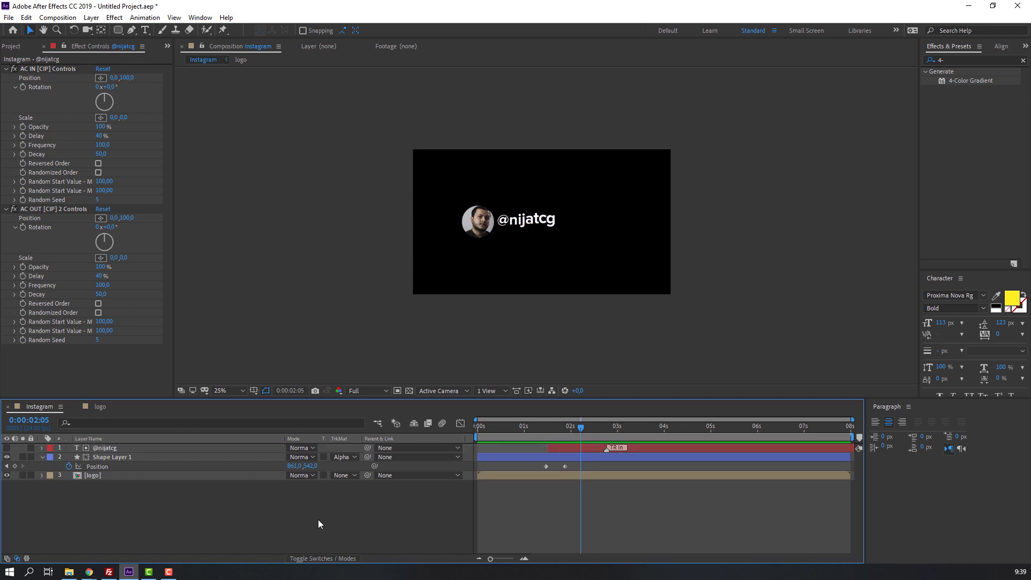